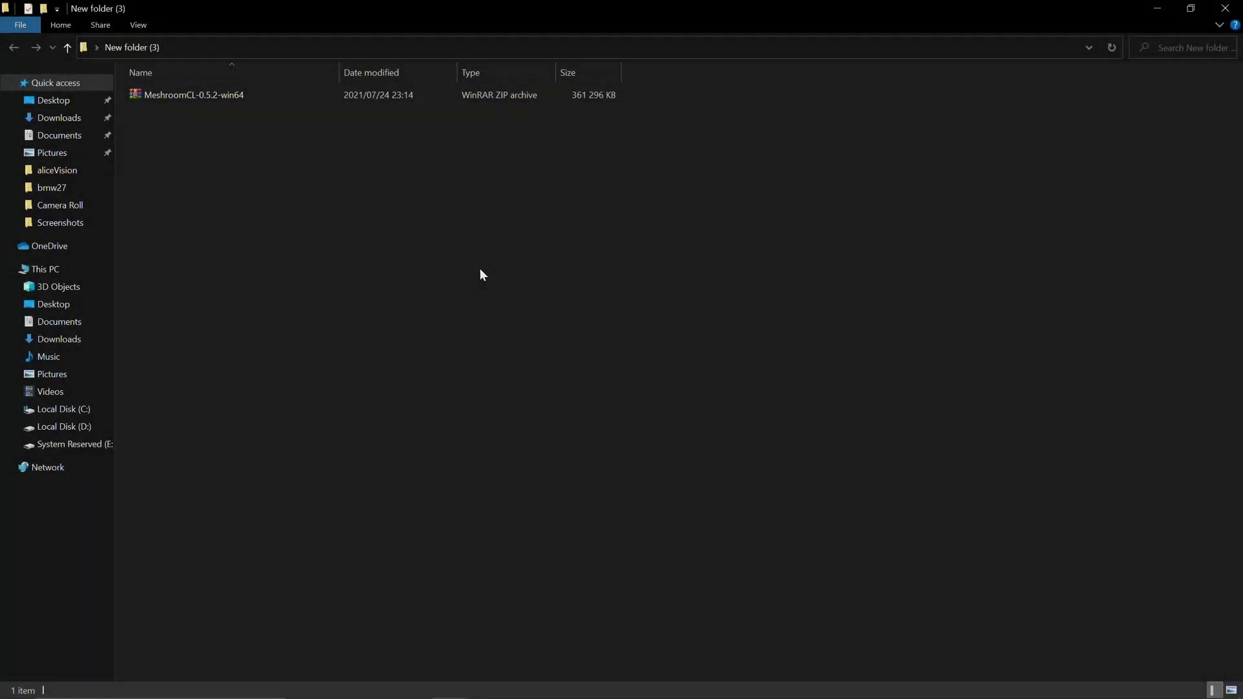
Extract the MeshroomCL-0.5.2-win64 zip here with WinRAR to create a MeshroomCL-0.5.2 folder
left_click_drag(488, 258, 193, 95)
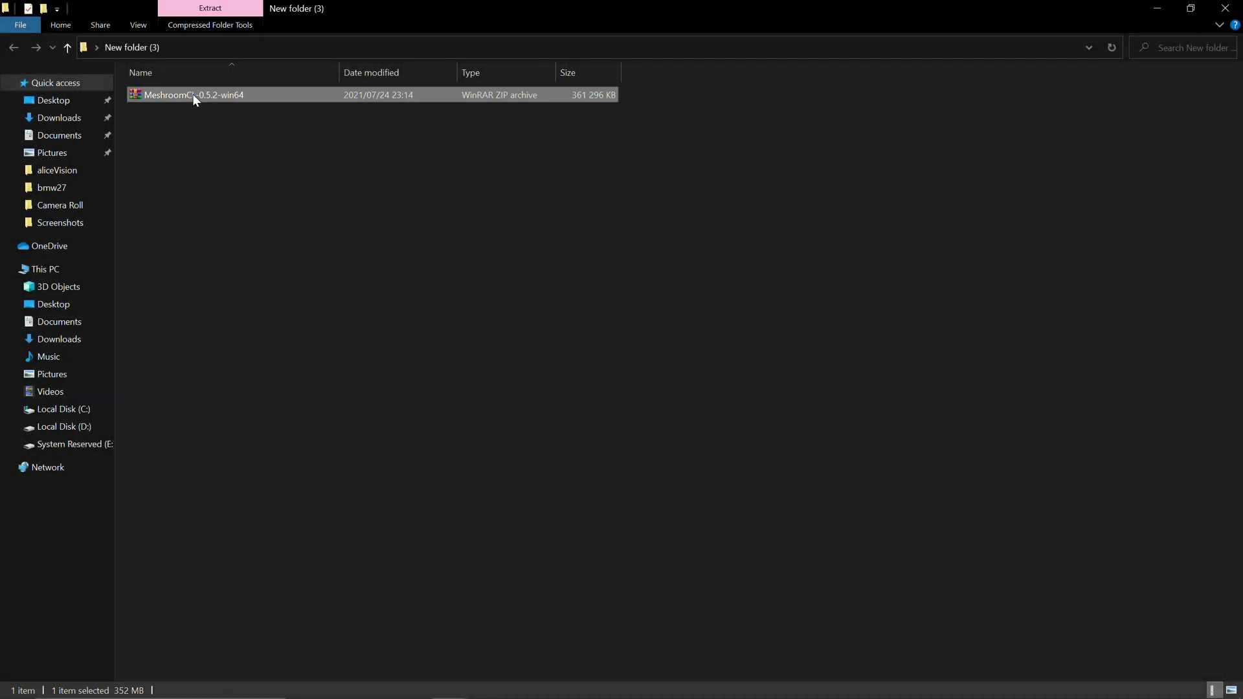
right_click(193, 96)
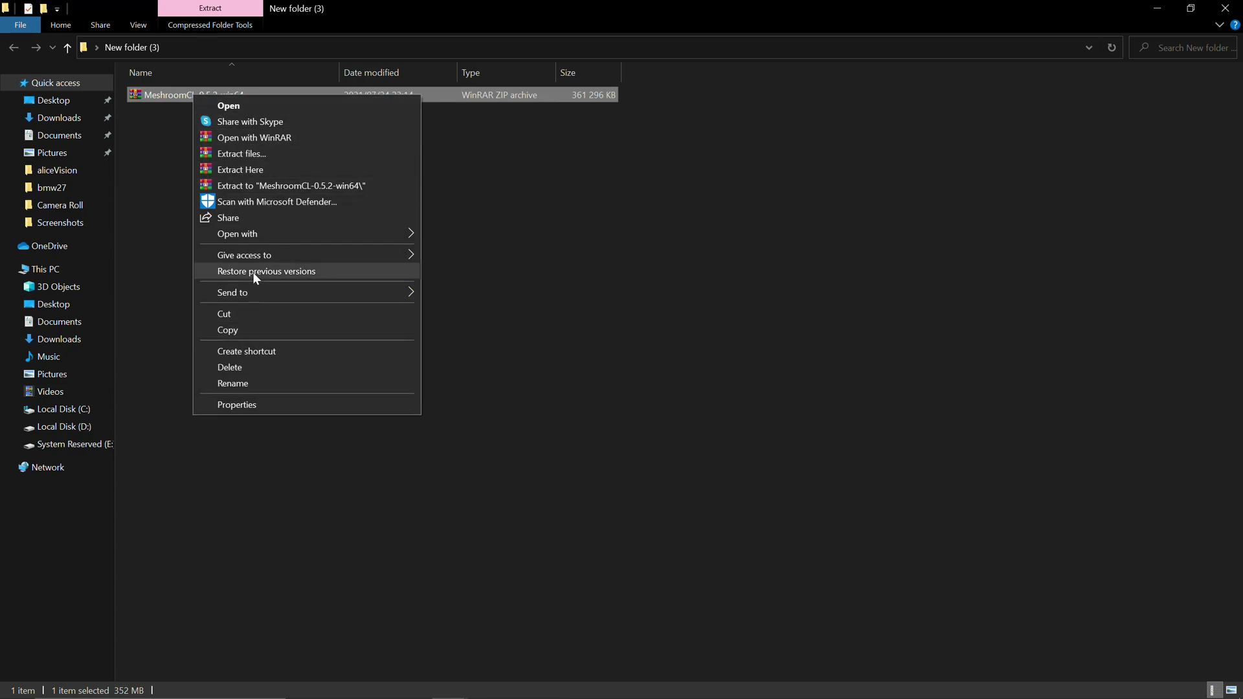
left_click(237, 170)
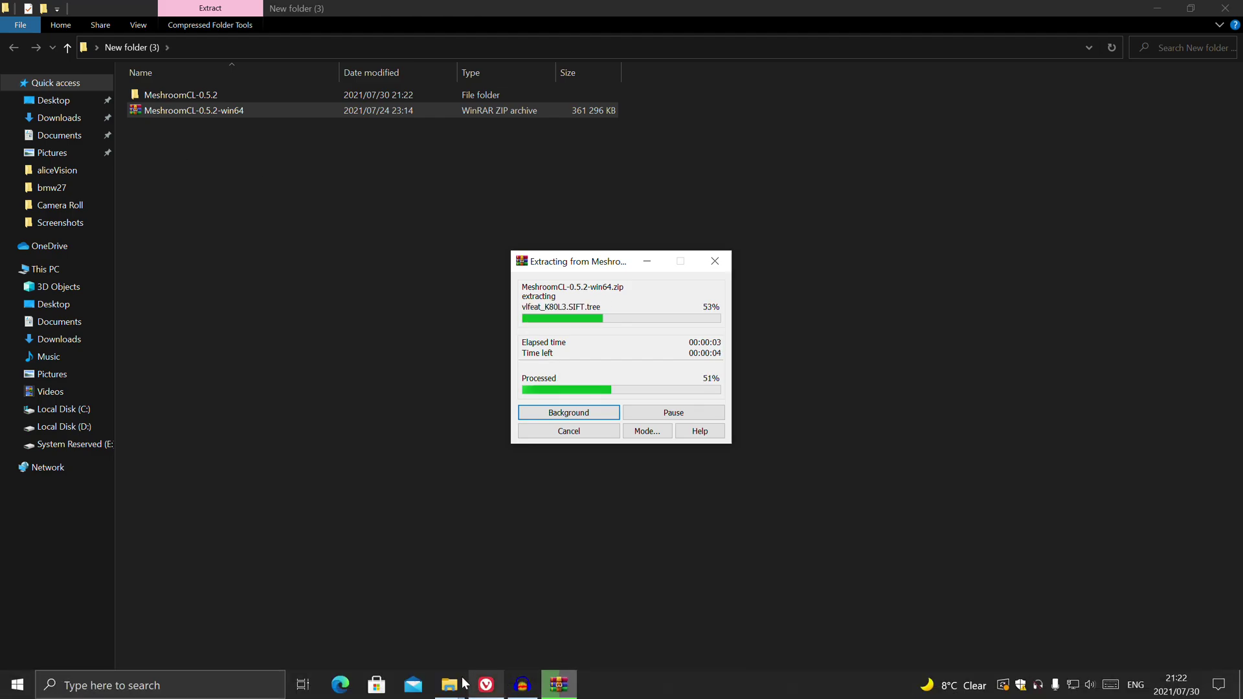
mouse_move(459, 684)
left_click(372, 616)
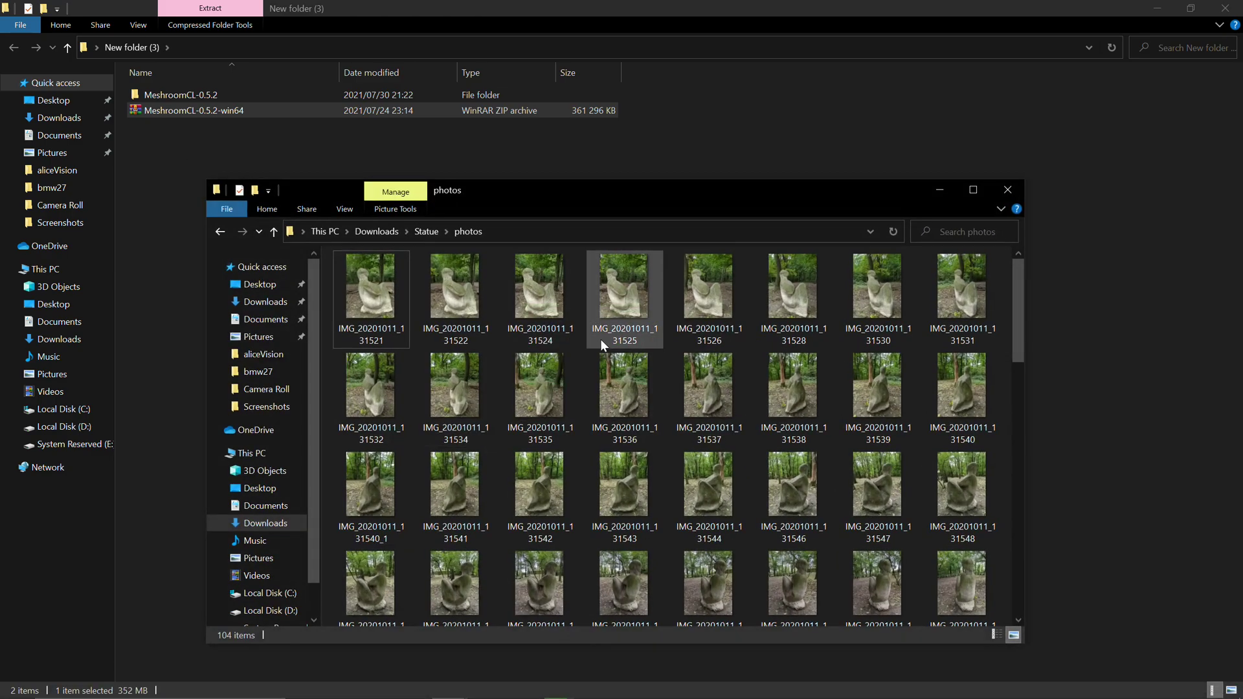
scroll(620, 397, "down", 2)
scroll(791, 465, "up", 4)
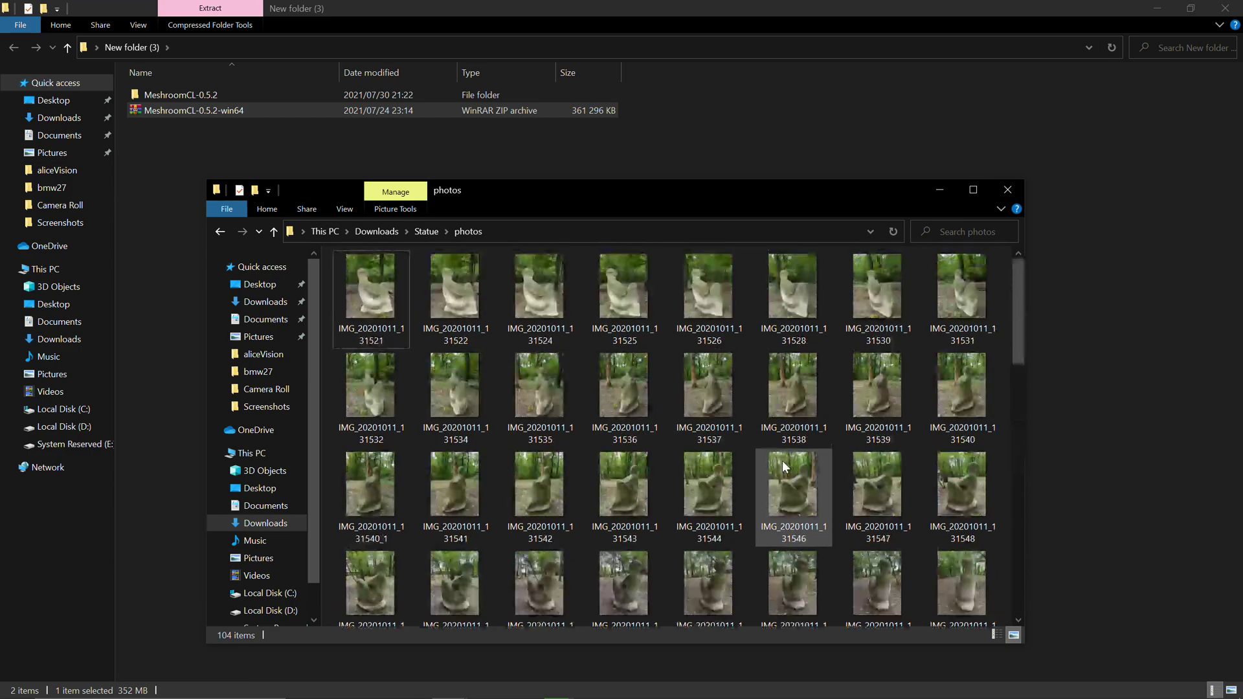
right_click(533, 296)
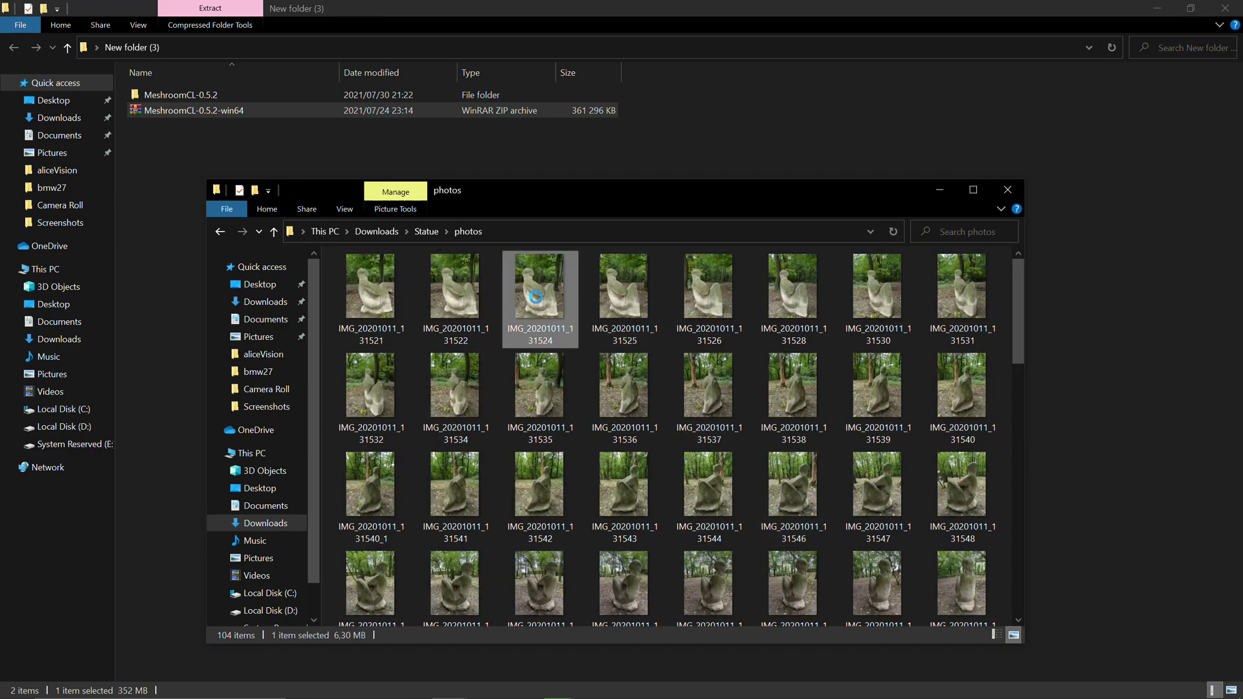
mouse_move(695, 457)
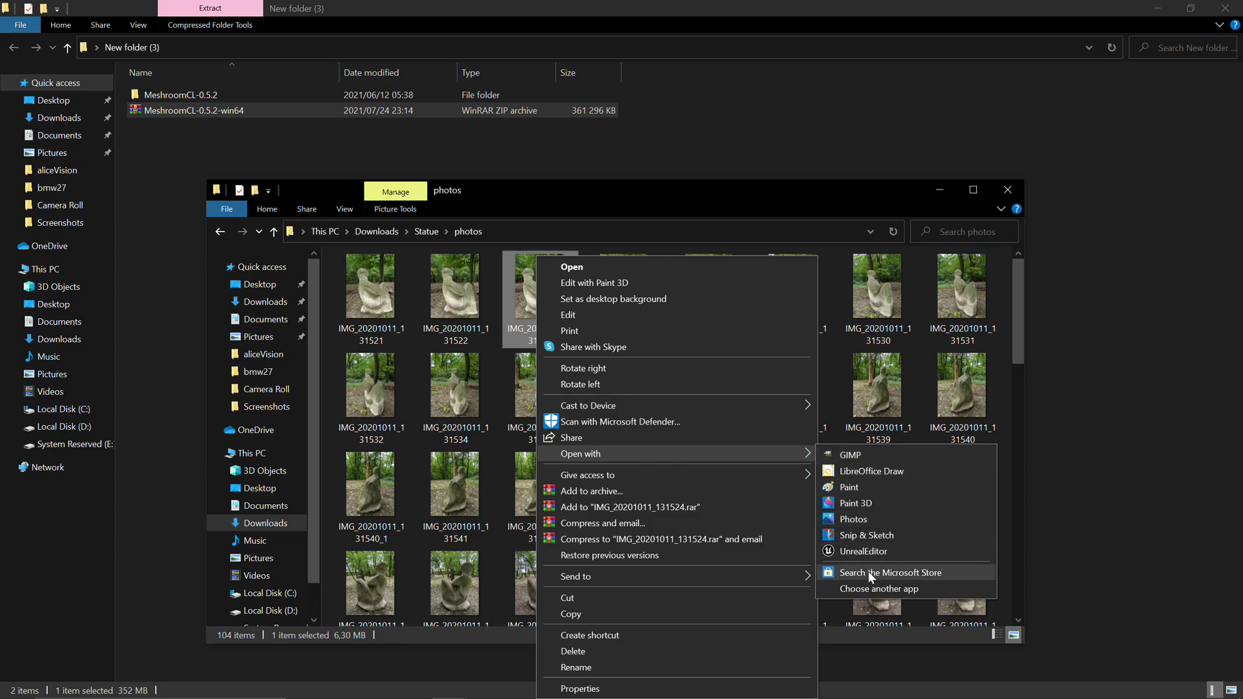
left_click(853, 520)
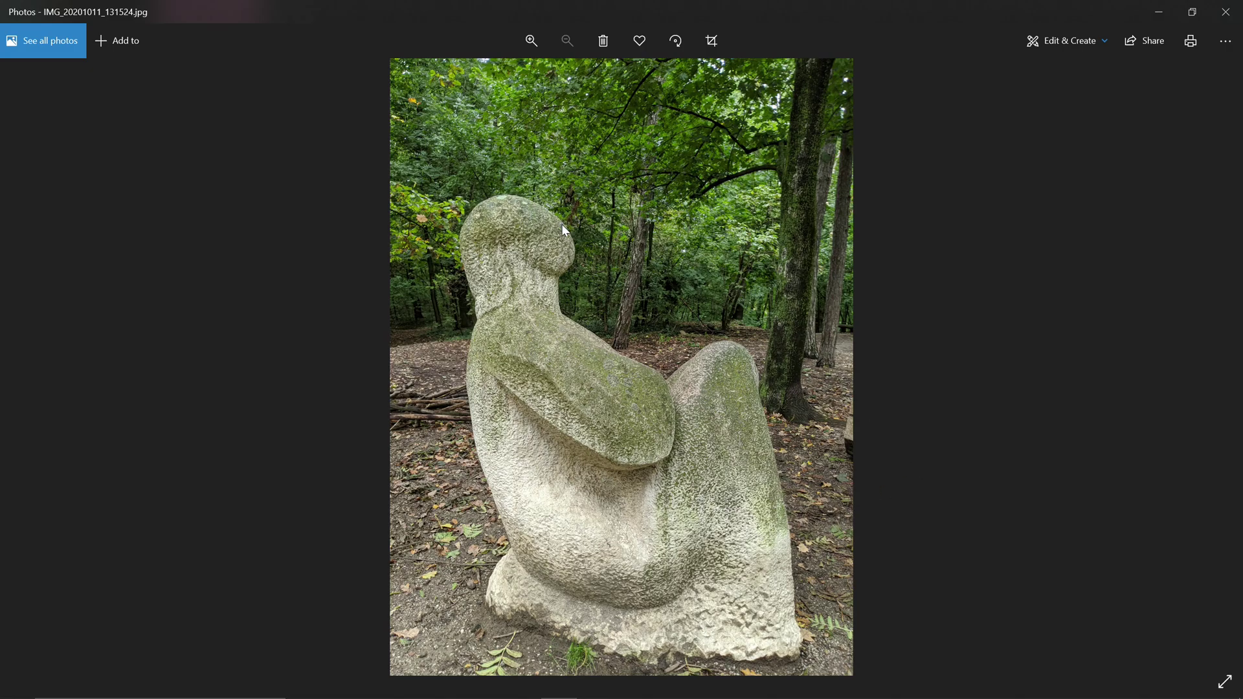
left_click(1226, 12)
scroll(563, 421, "down", 1)
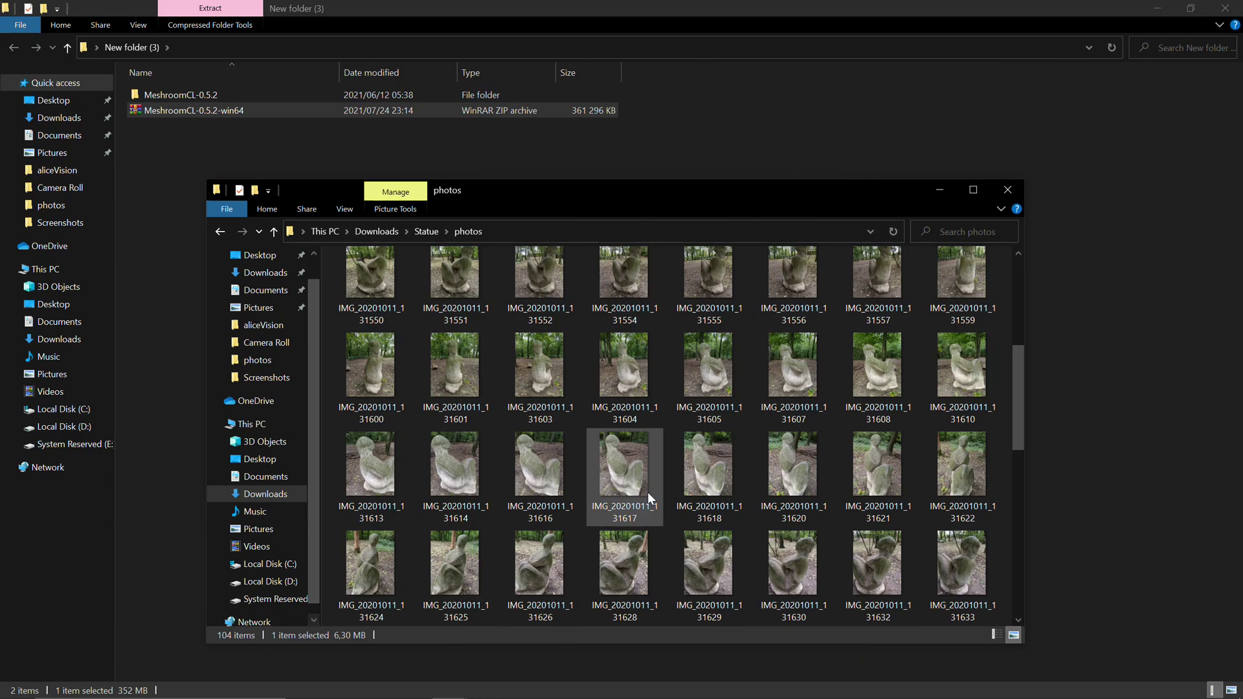
scroll(646, 442, "up", 3)
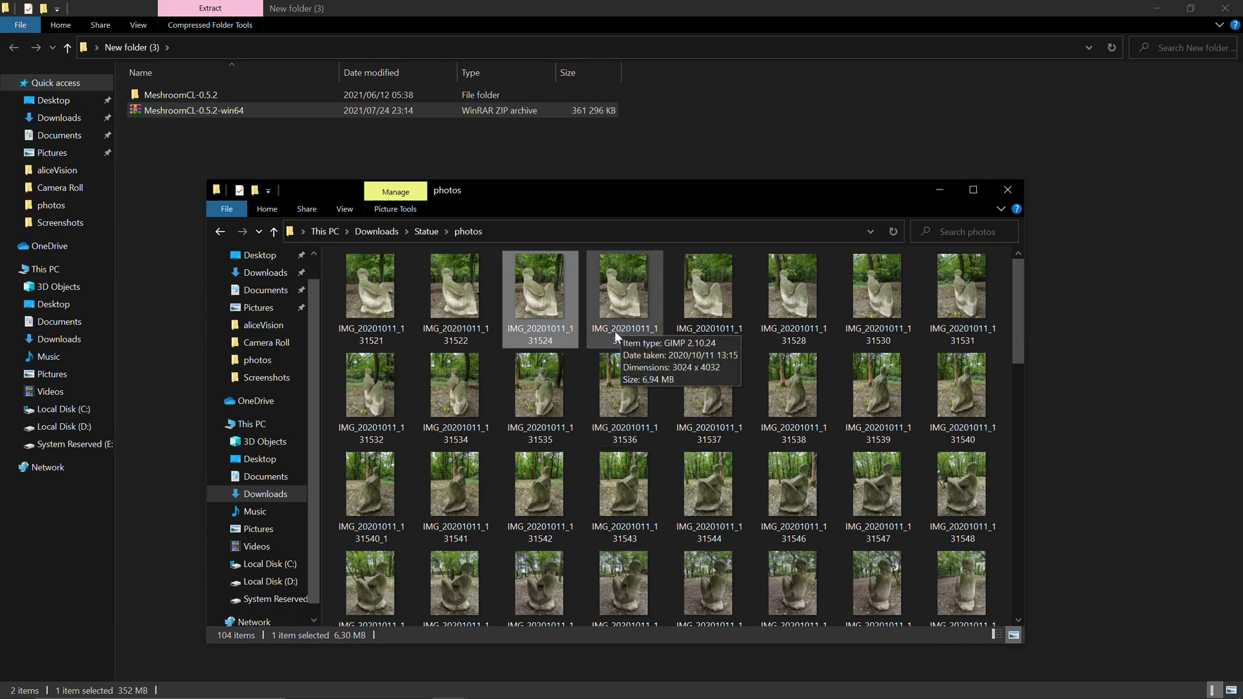
right_click(556, 292)
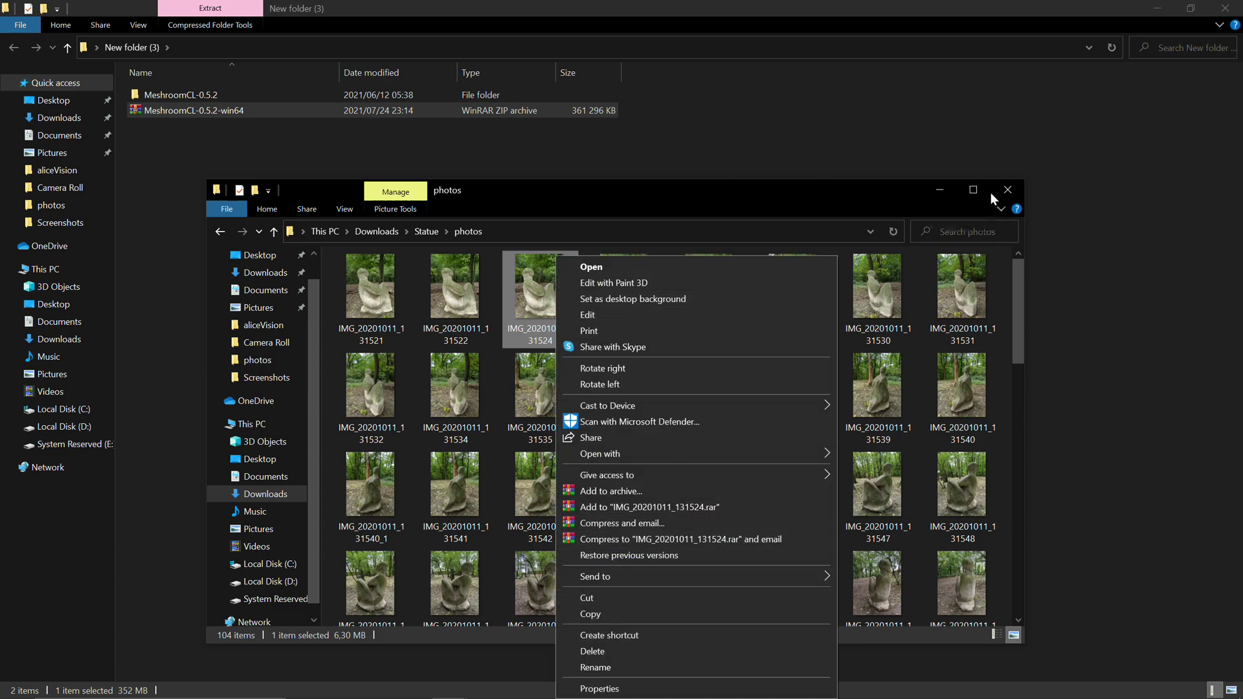
left_click(702, 189)
scroll(738, 342, "down", 5)
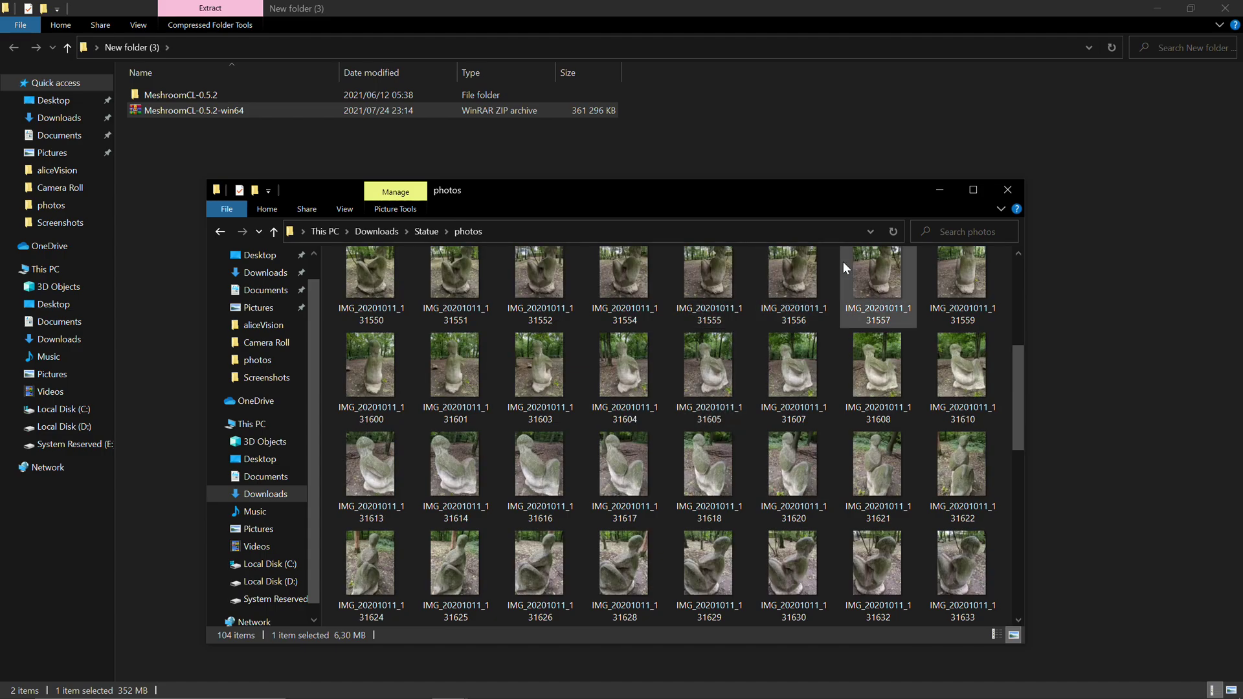
Minimize the photos window, then run Meshroom.exe from the MeshroomCL-0.5.2 folder
left_click(937, 191)
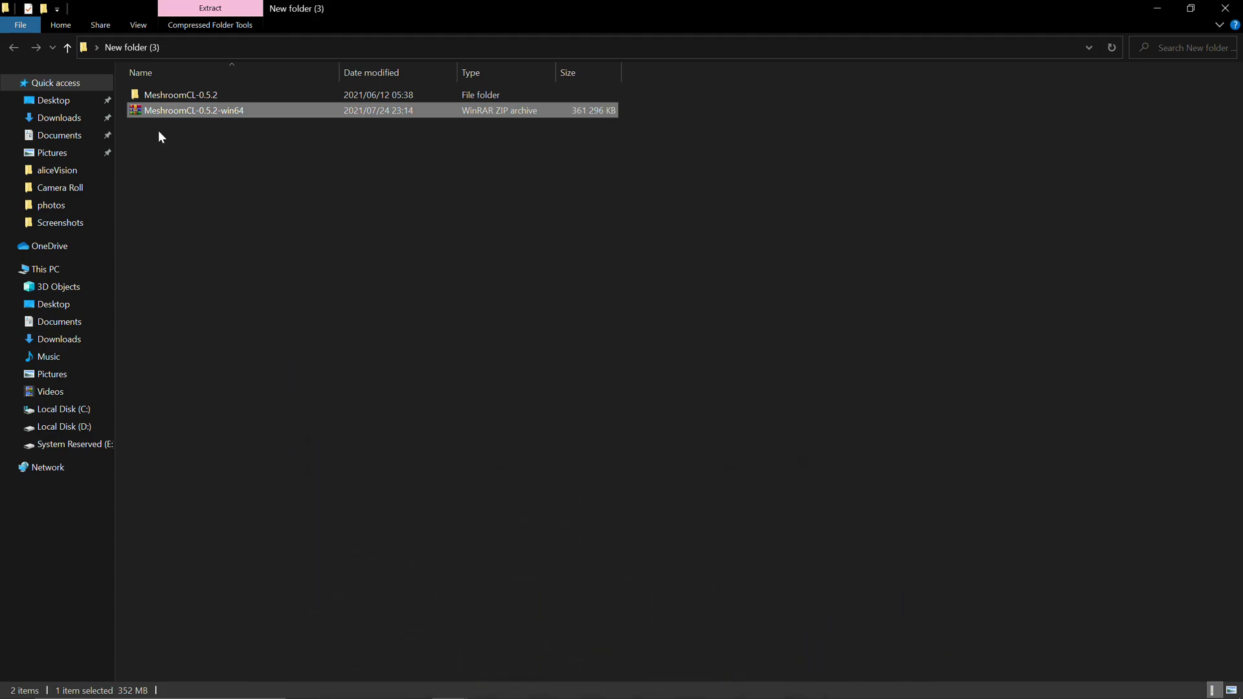
double_click(196, 96)
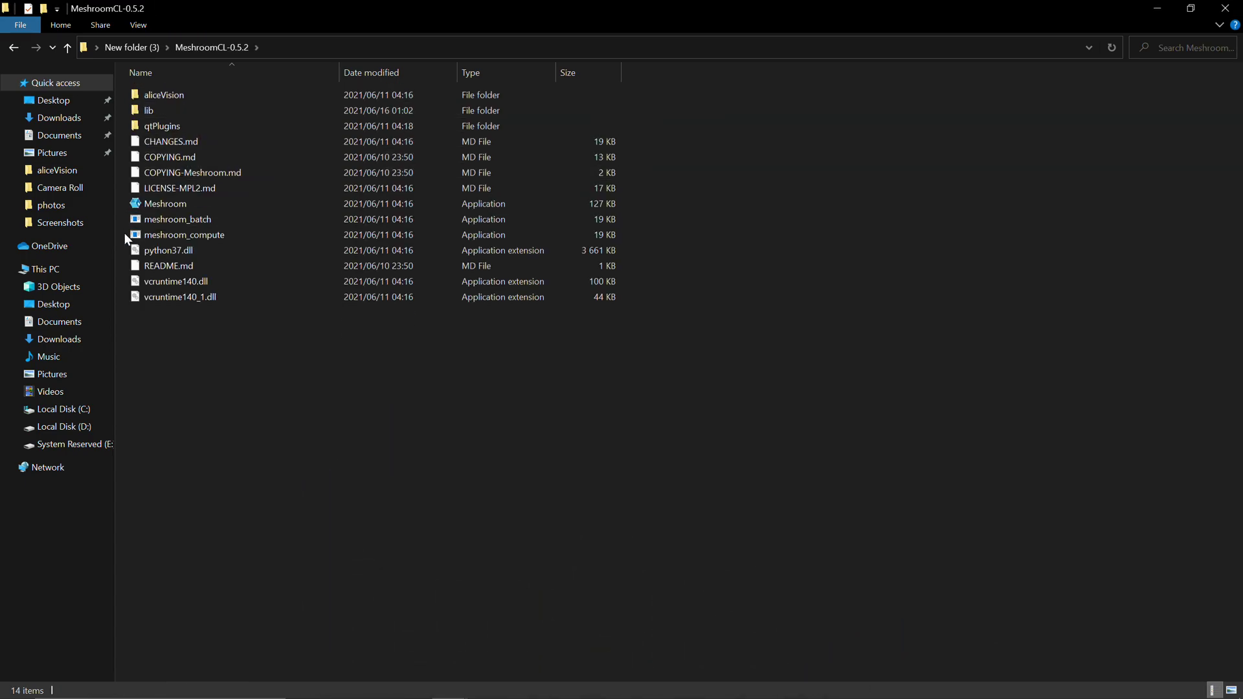
double_click(176, 205)
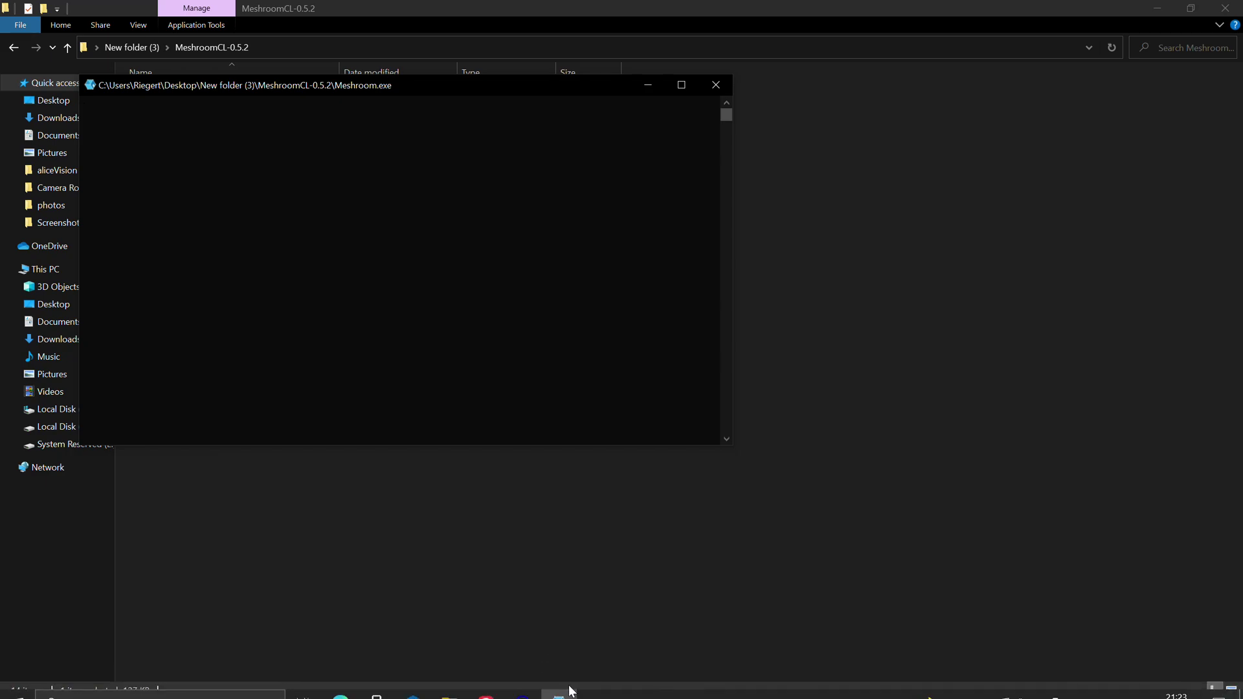
mouse_move(558, 684)
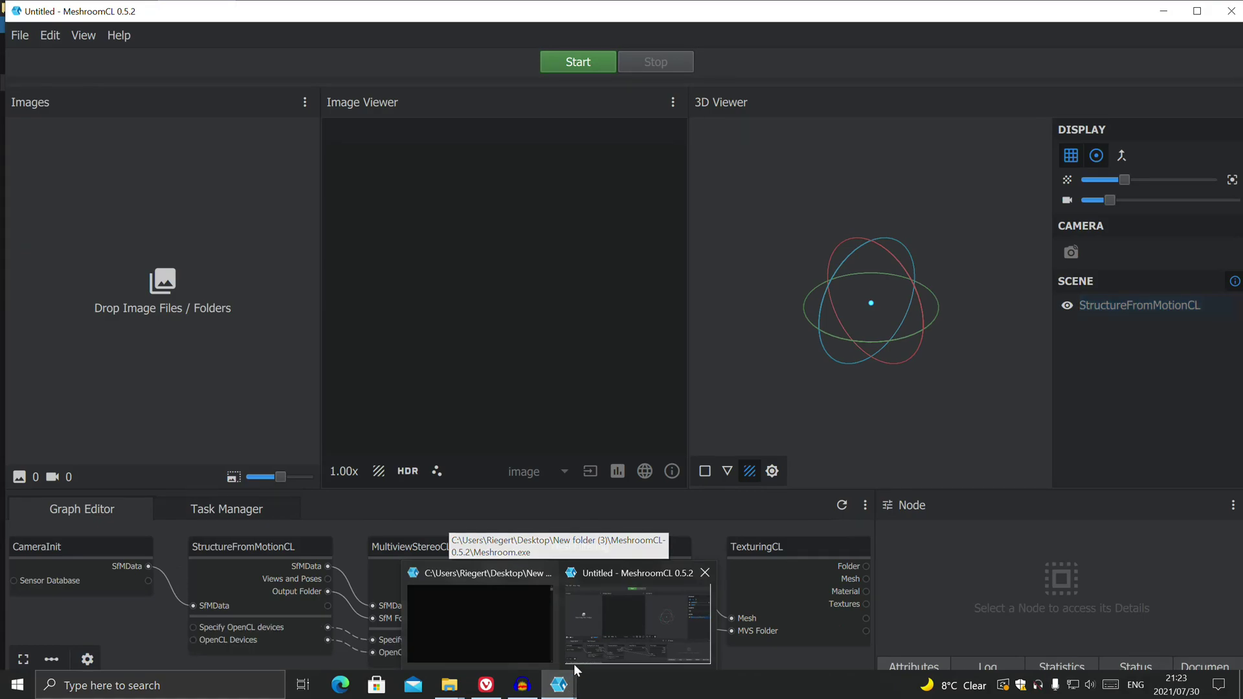
Maximize the MeshroomCL window and frame the pipeline nodes in the Graph Editor
left_click(585, 648)
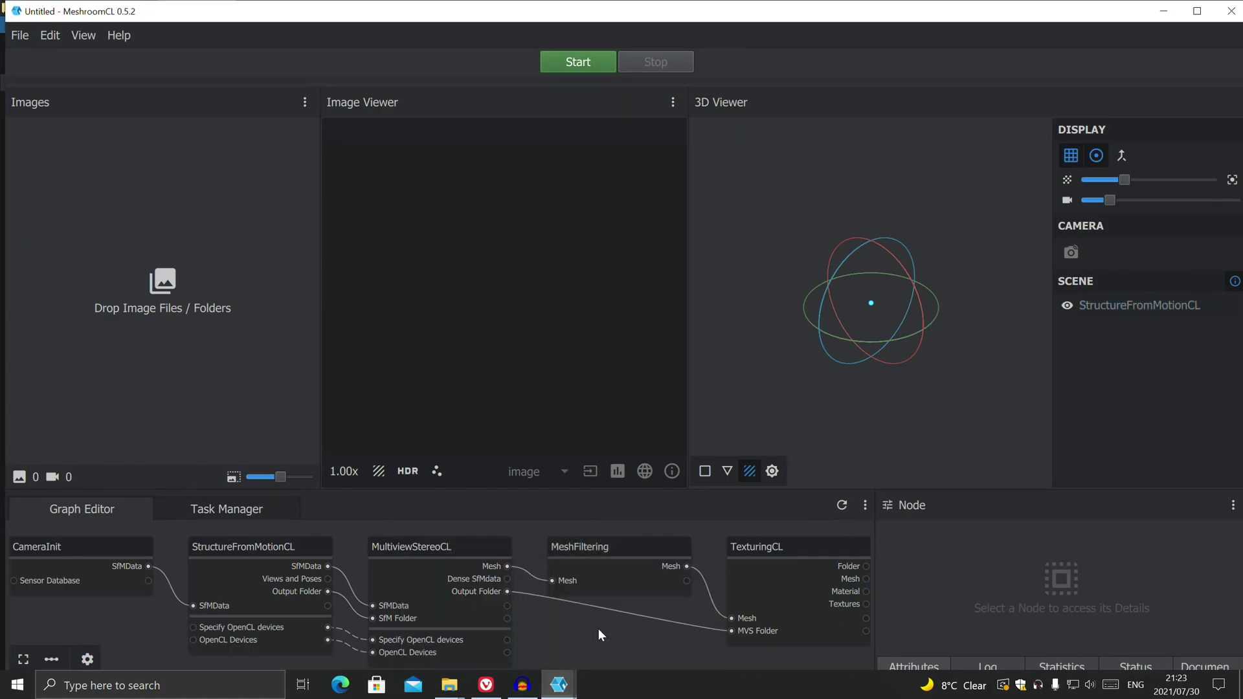
double_click(305, 15)
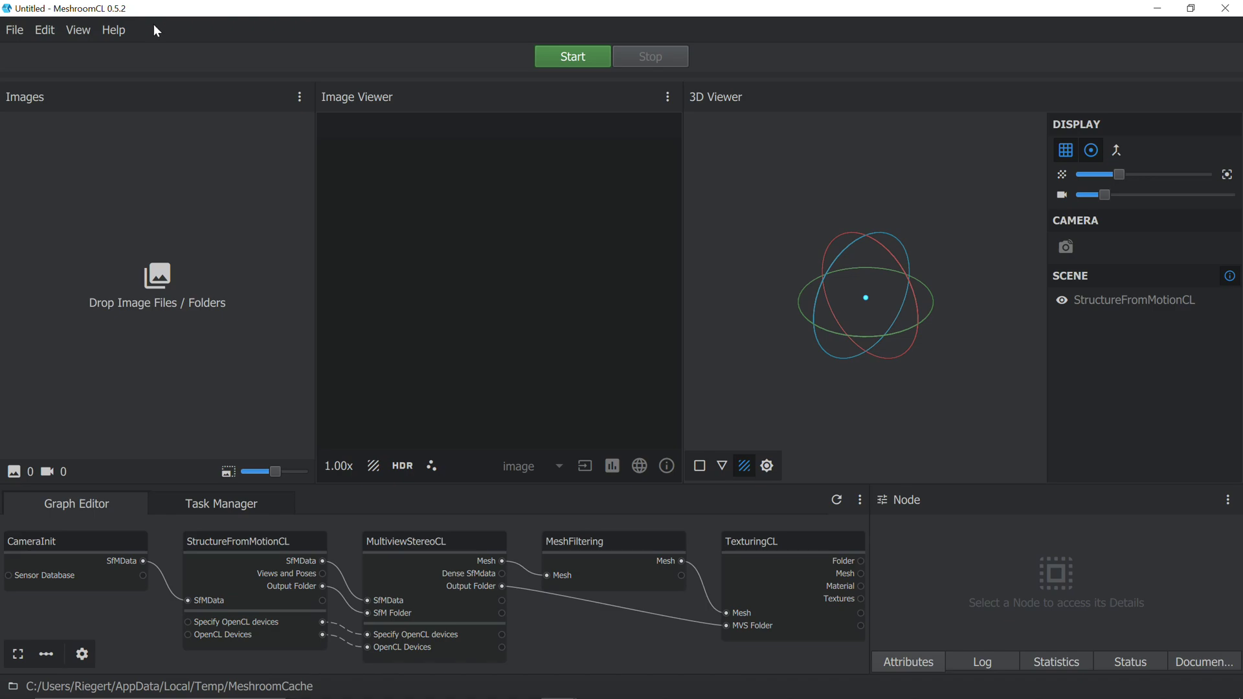
scroll(586, 626, "down", 1)
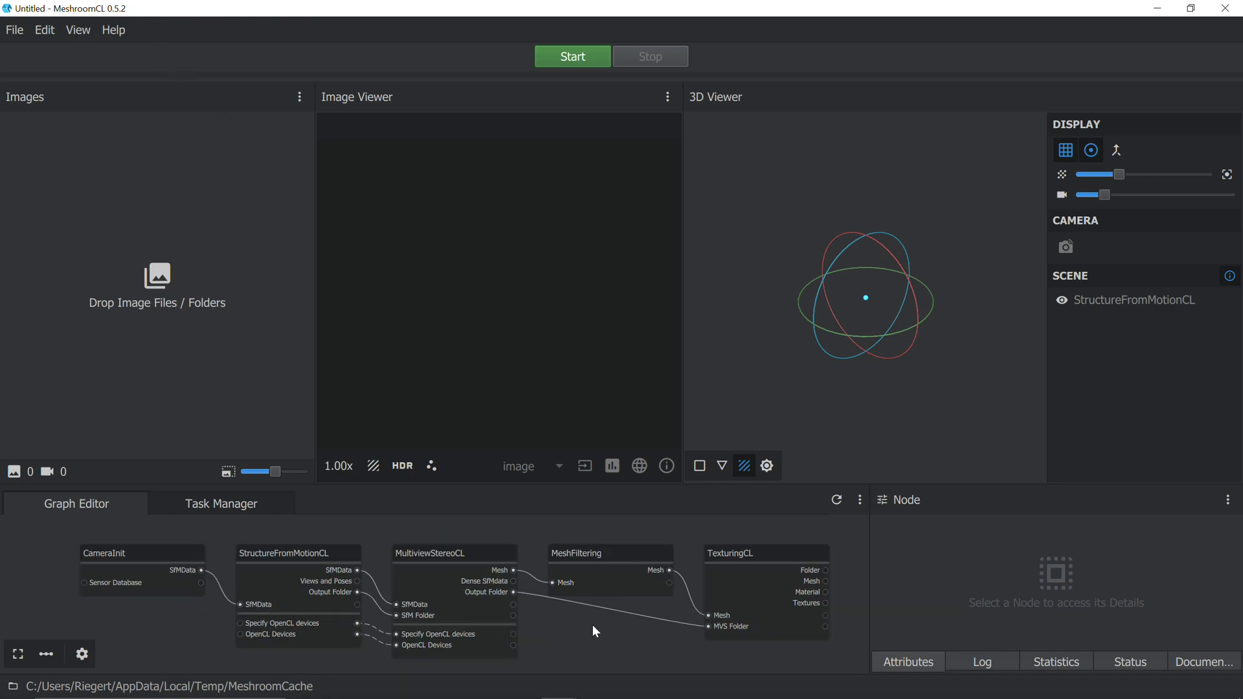
middle_click_drag(592, 624, 564, 607)
scroll(555, 606, "down", 3)
scroll(565, 611, "up", 3)
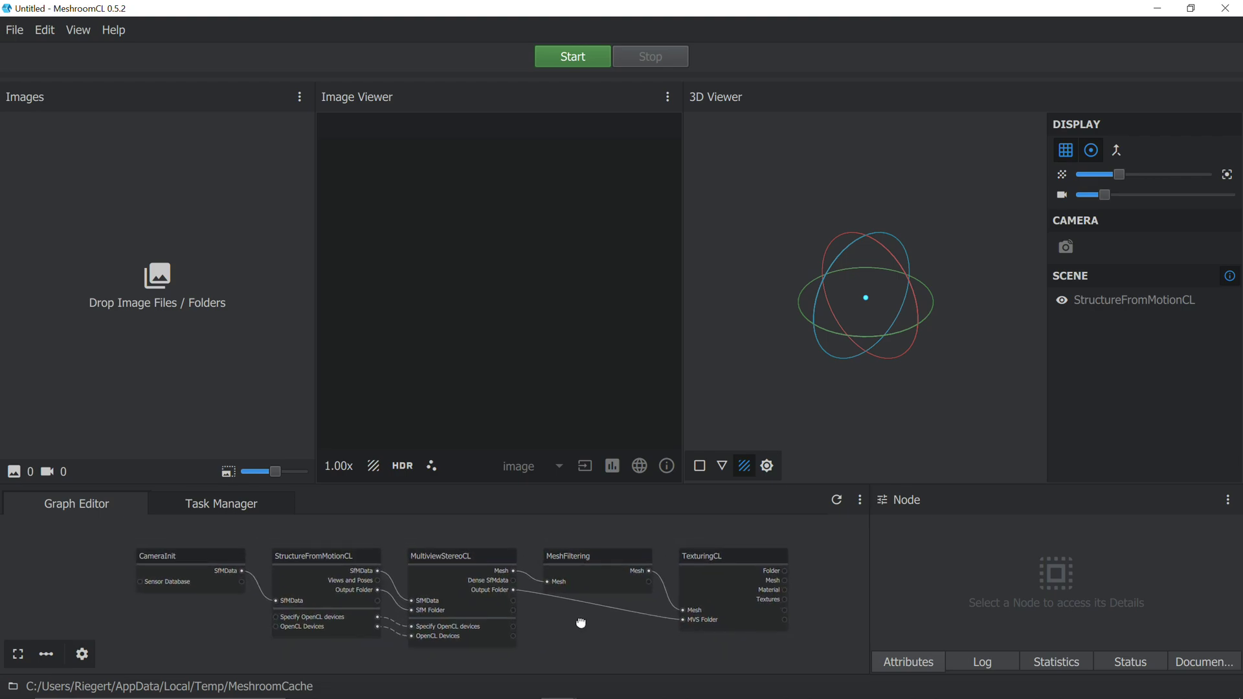
scroll(582, 607, "down", 1)
middle_click_drag(633, 614, 551, 588)
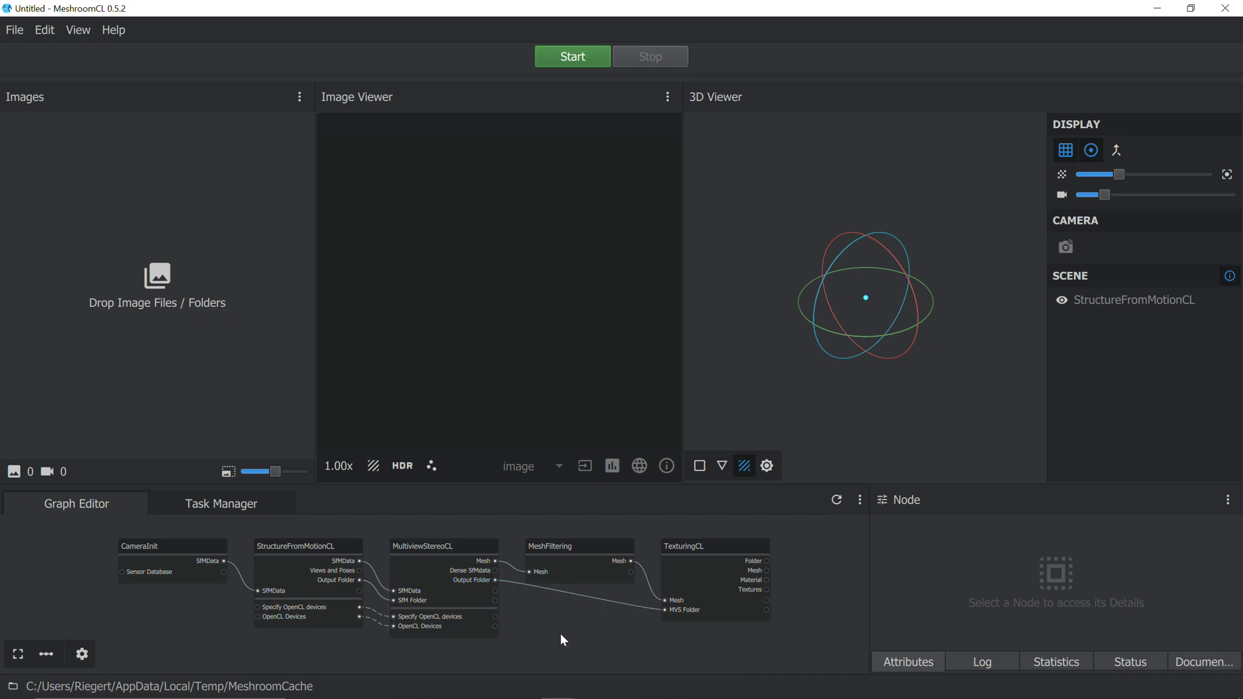
middle_click_drag(560, 633, 571, 637)
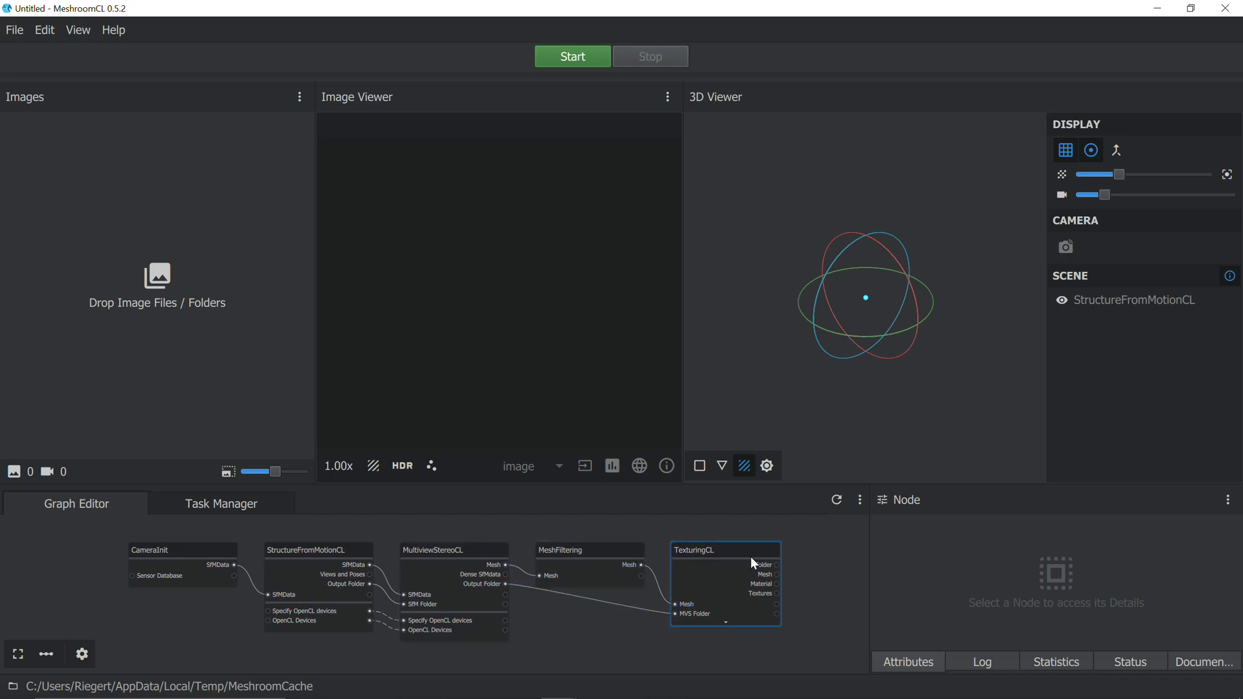
Inspect the MultiviewStereoCL, StructureFromMotionCL and CameraInit node attributes
left_click(441, 551)
left_click(355, 560)
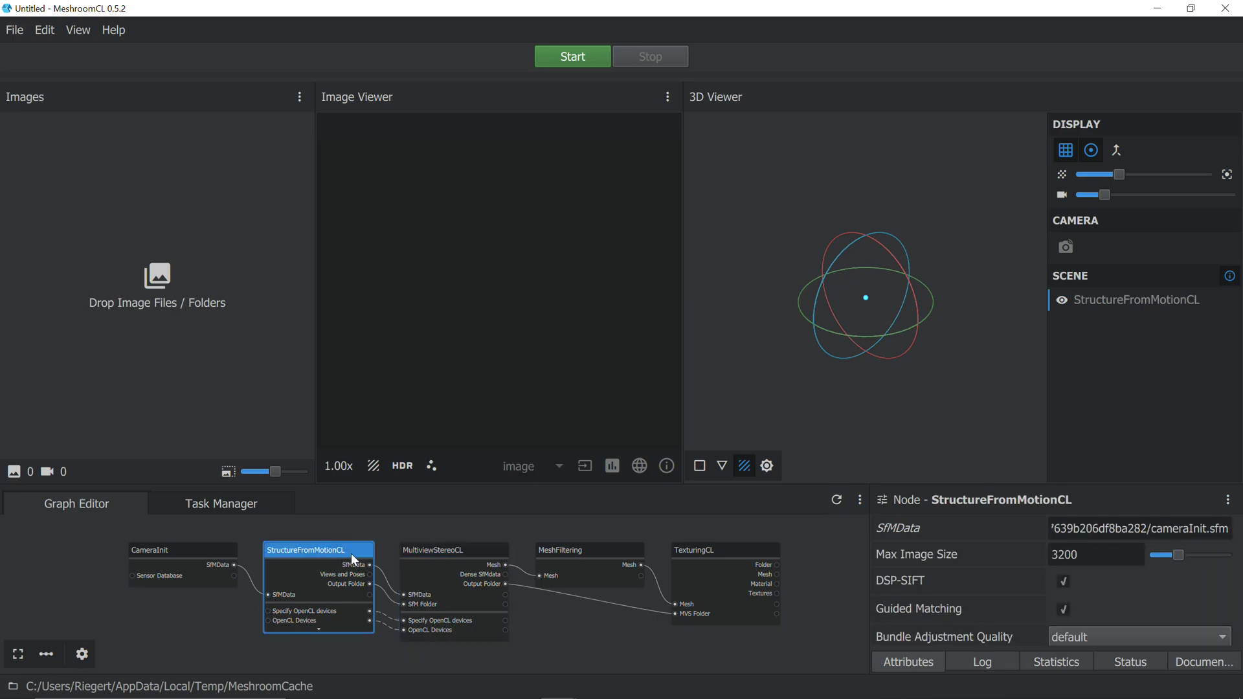
left_click(186, 538)
left_click(143, 558)
left_click(65, 542)
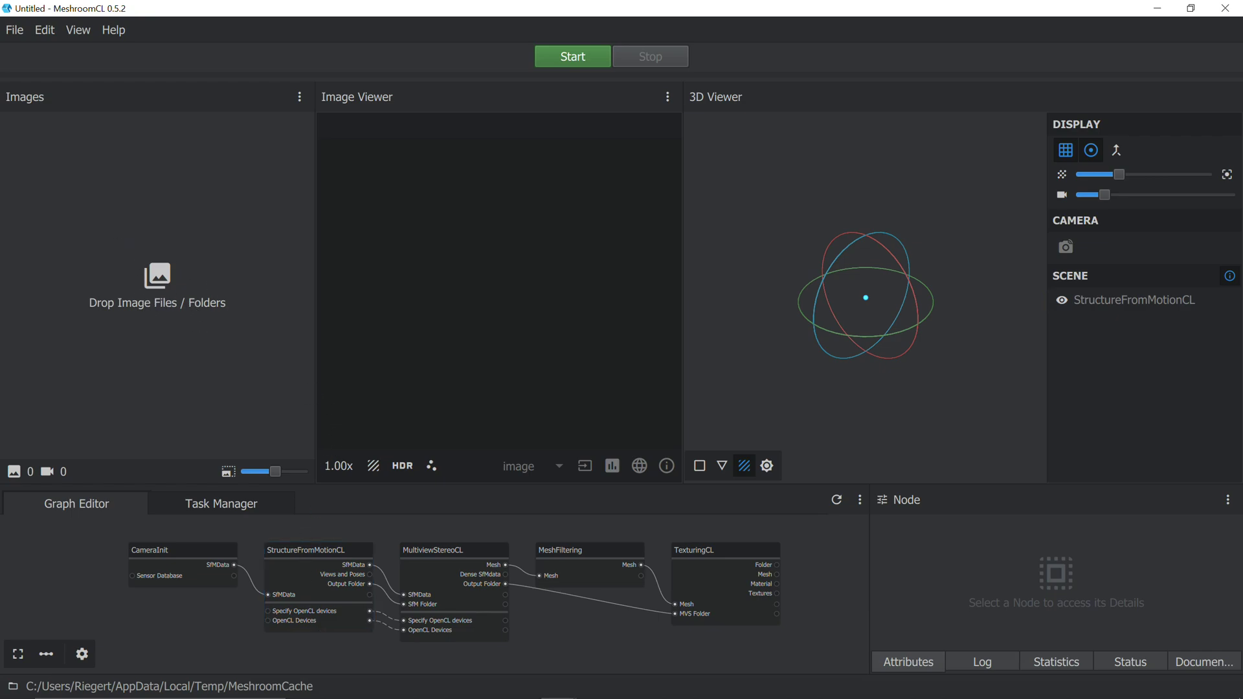
Drag all 104 photos from Downloads\Statue\photos into Meshroom's Images panel
mouse_move(450, 684)
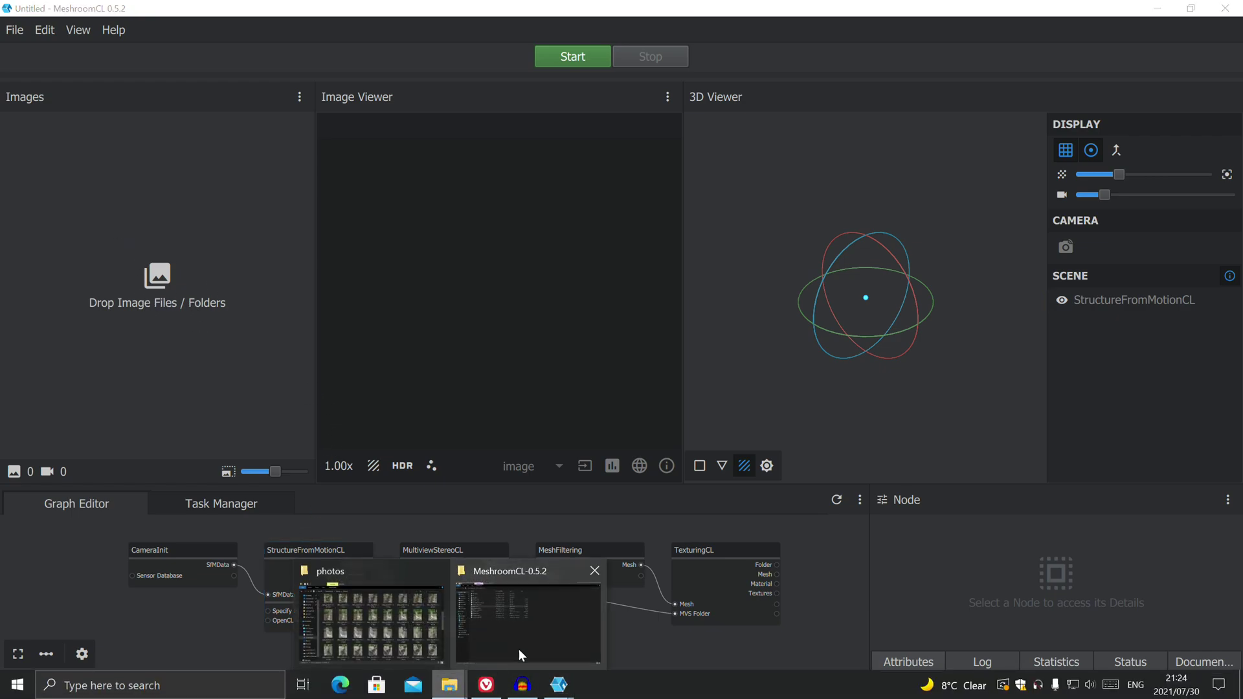
left_click(424, 612)
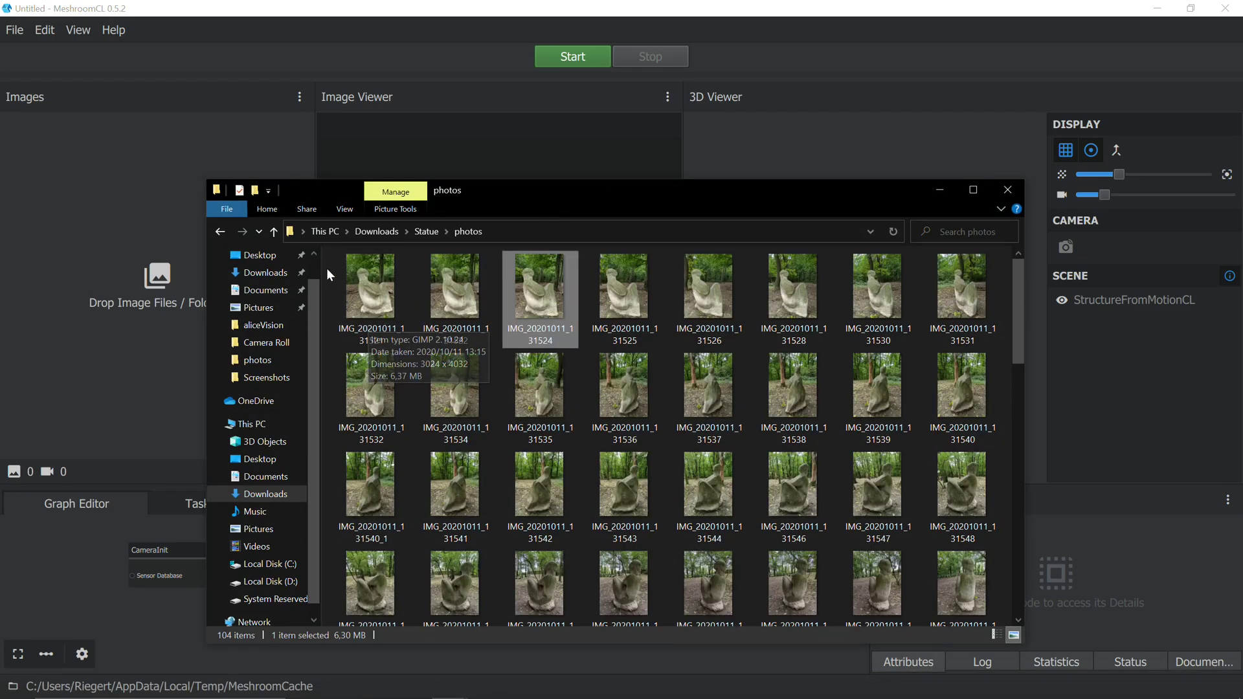
left_click_drag(327, 268, 115, 220)
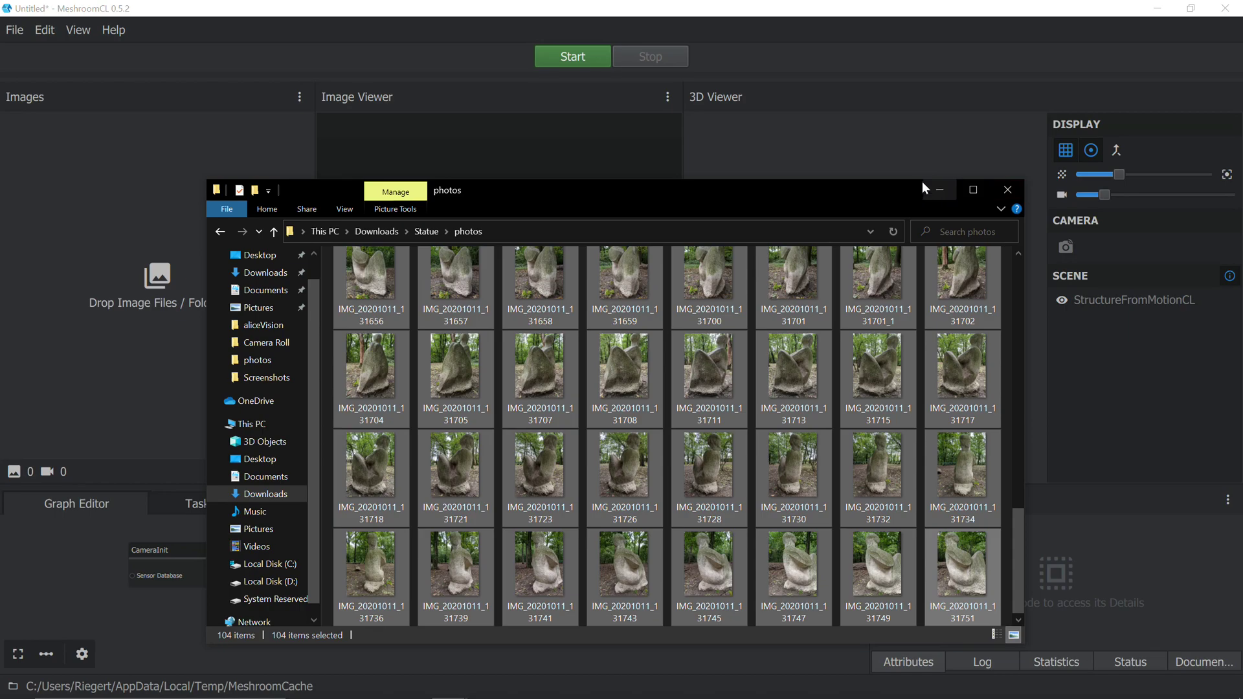
left_click(938, 189)
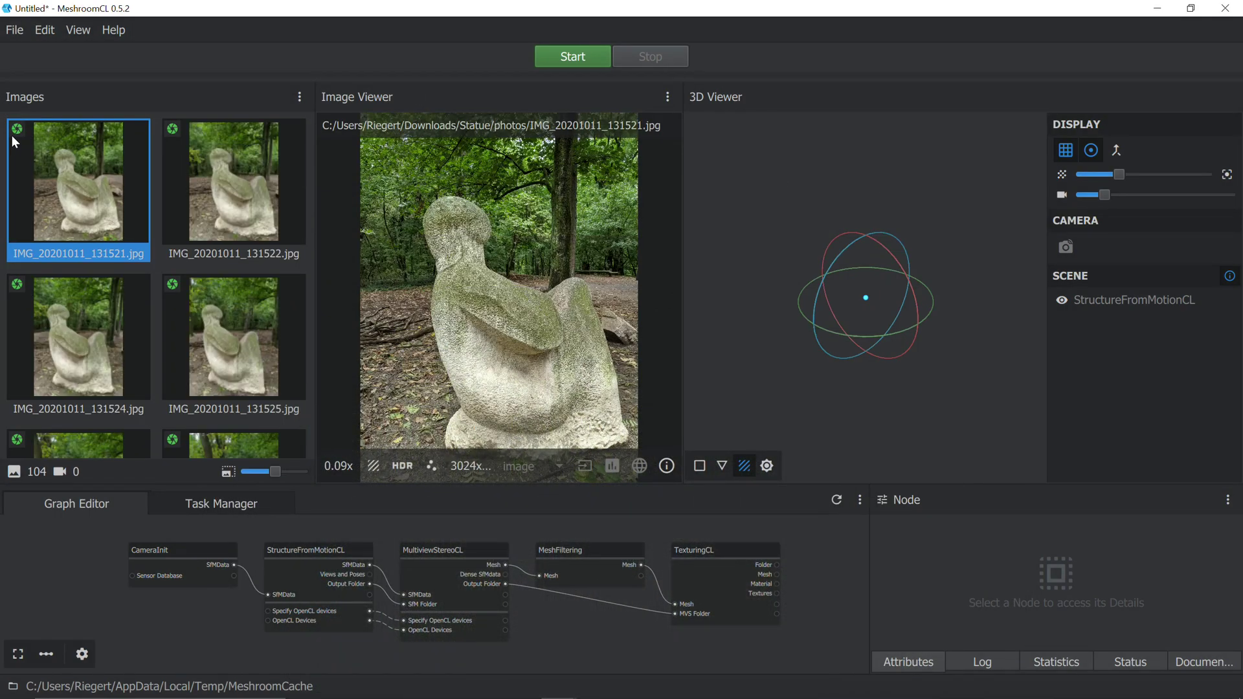
Read the Pixel 3 XL camera intrinsics on the thumbnails, scrolling down to IMG_20201011_131534.jpg
mouse_move(18, 137)
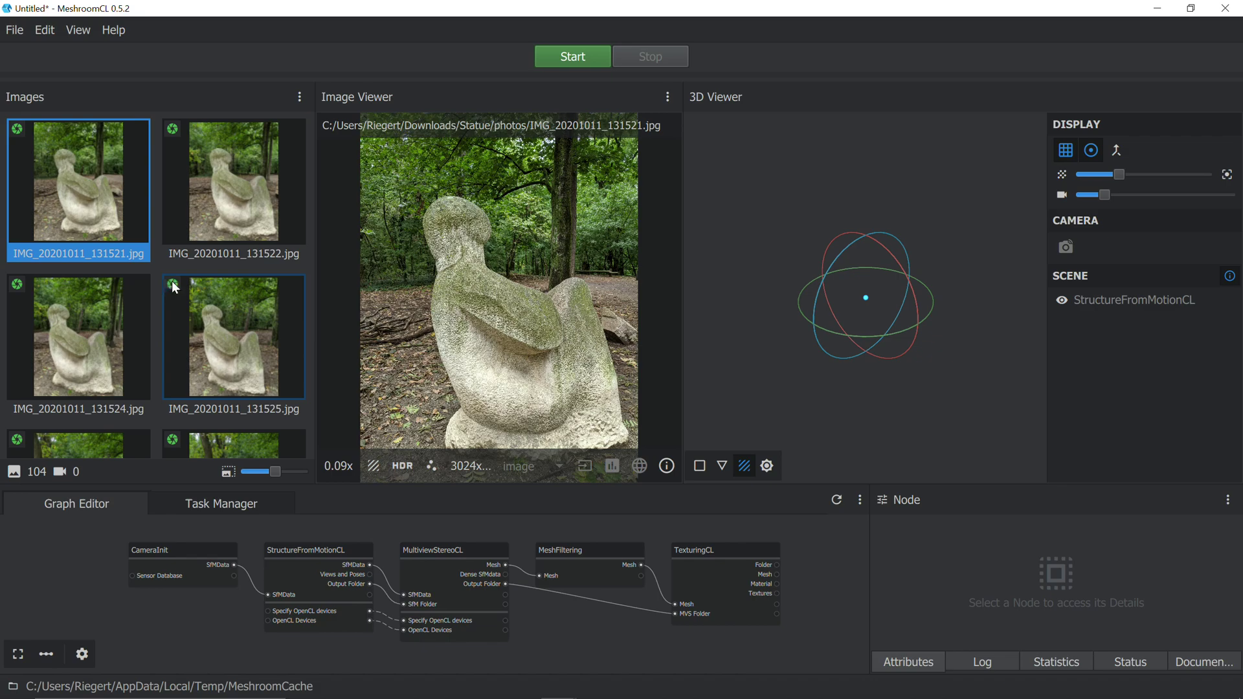
mouse_move(174, 282)
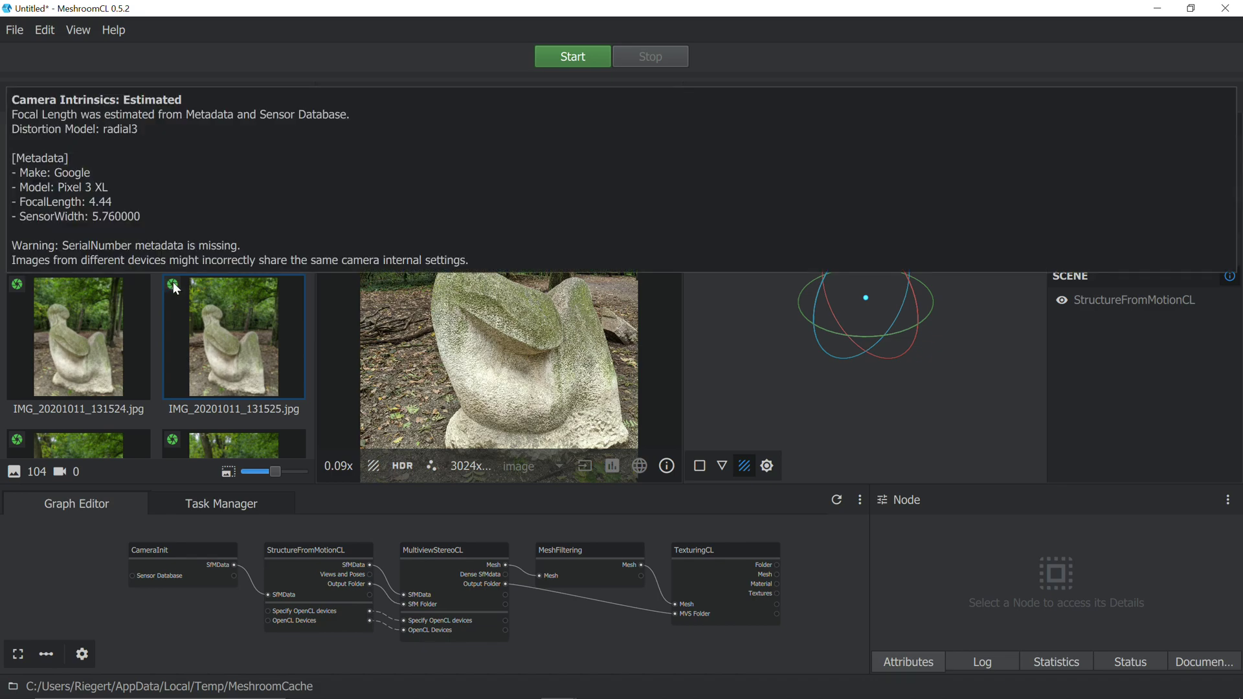
scroll(174, 282, "down", 10)
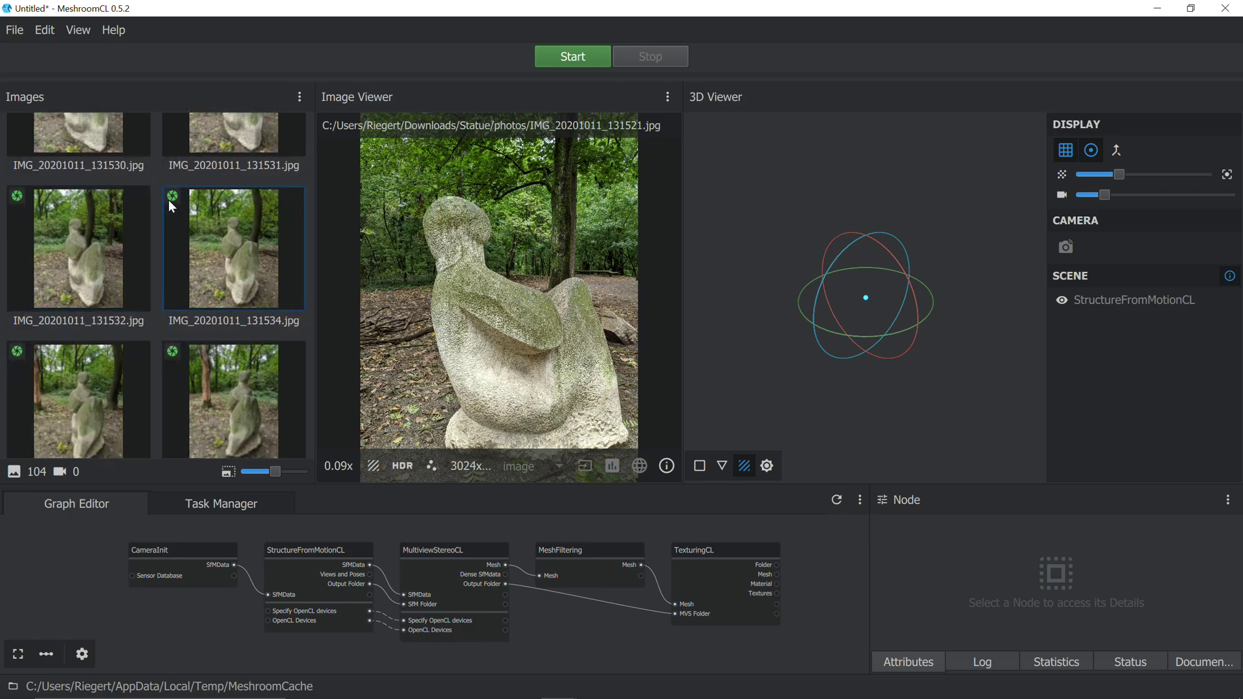
mouse_move(171, 201)
Dismiss the IMG_20201011_131534.jpg options menu and preview photos 131522 and 131528
right_click(235, 259)
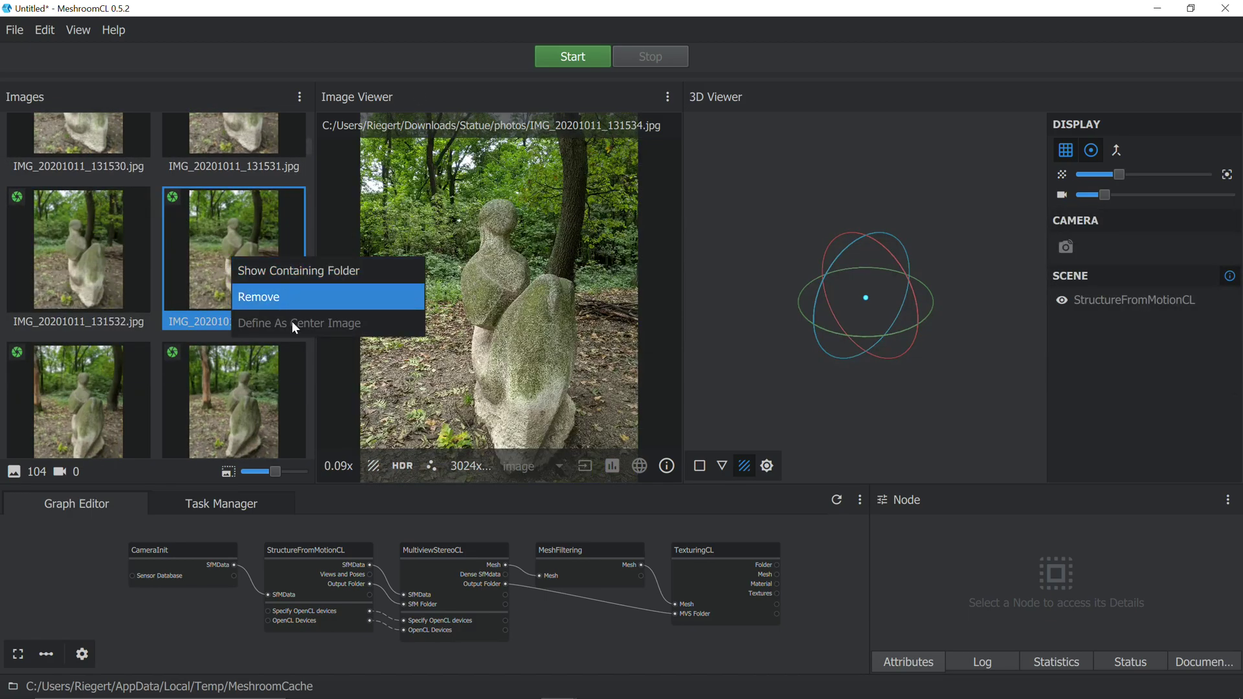
left_click(30, 580)
scroll(207, 242, "down", 3)
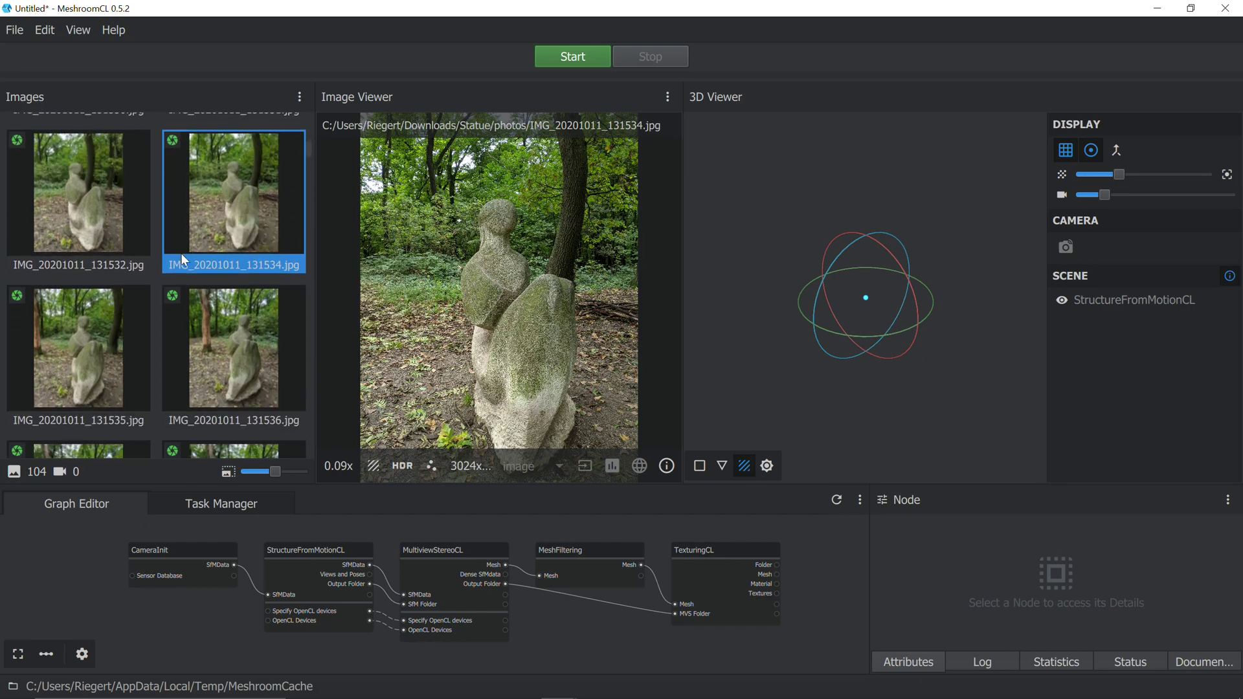
scroll(173, 261, "up", 10)
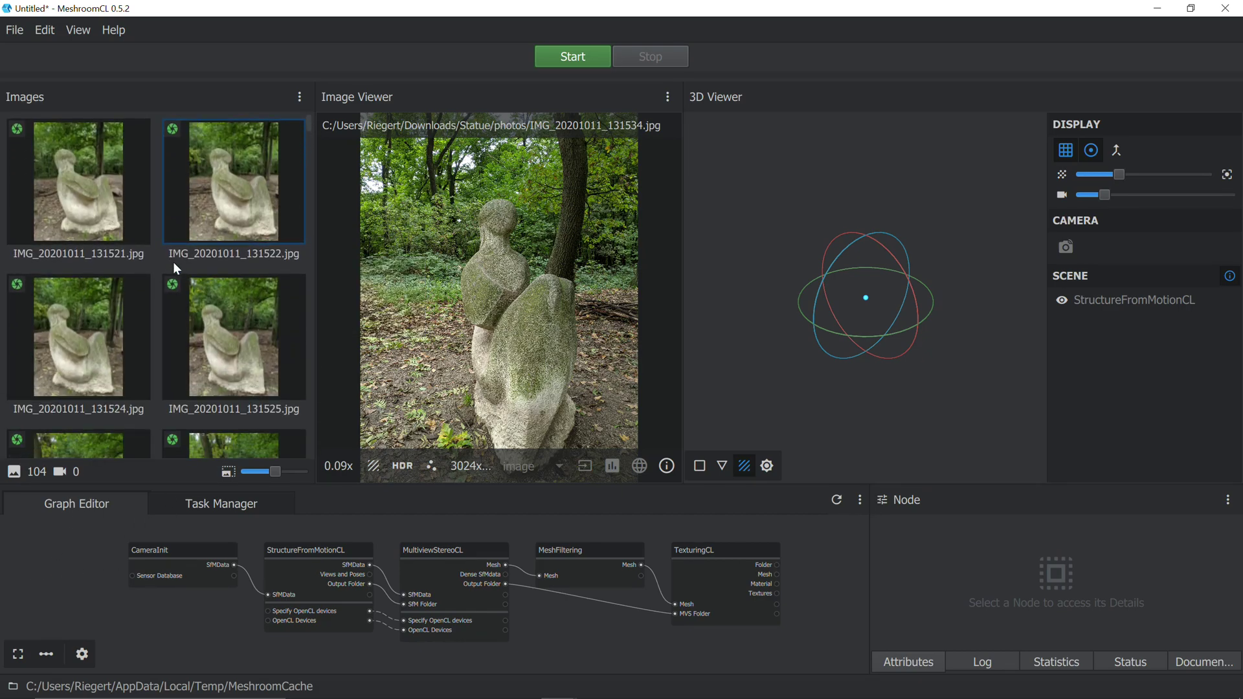
left_click(208, 205)
scroll(240, 292, "down", 2)
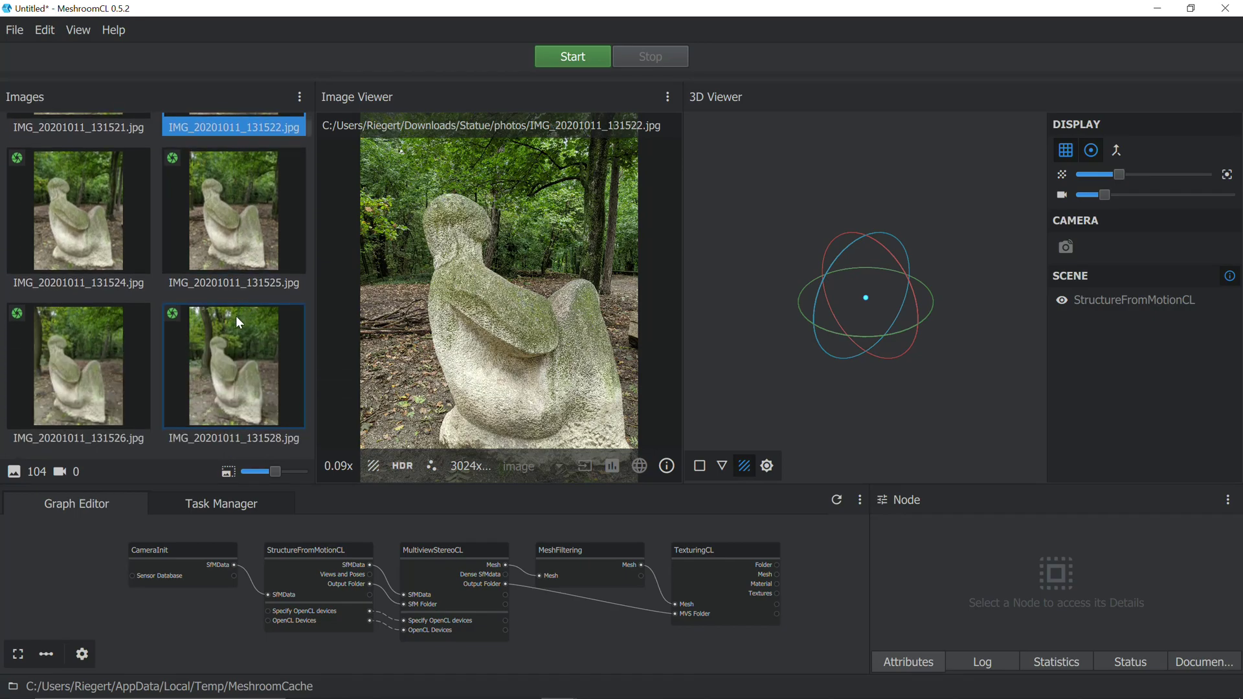
left_click(222, 384)
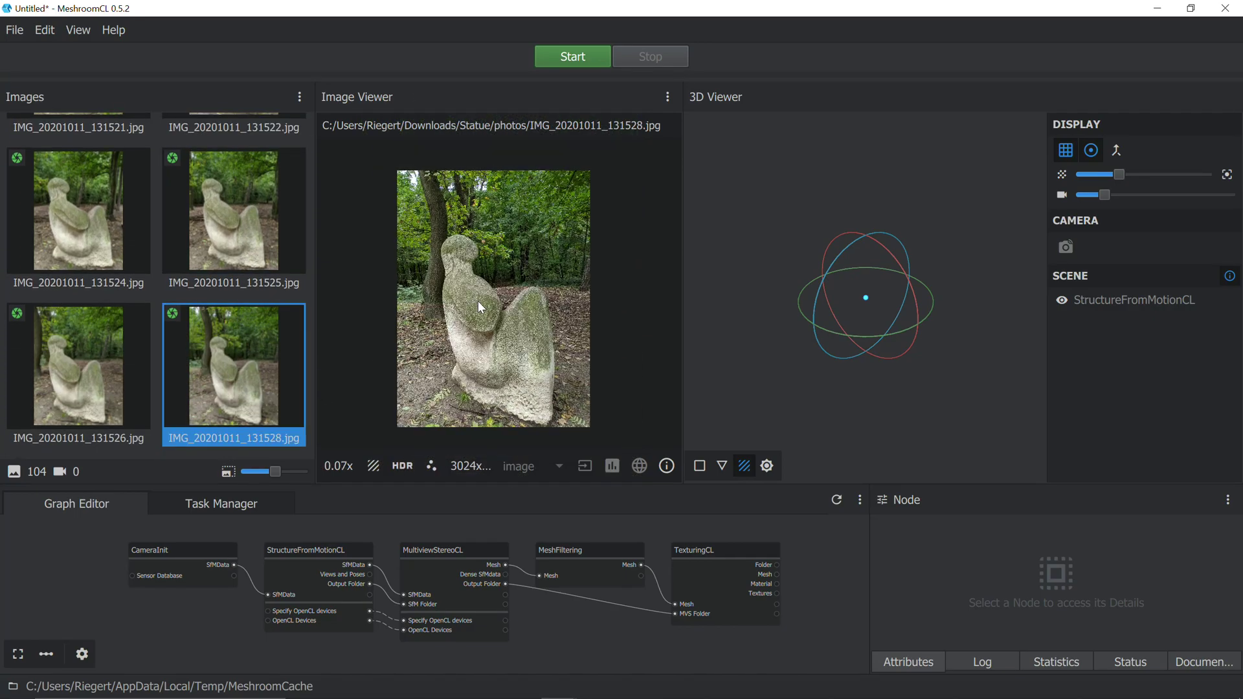
Preview photos 131526, 131534, 131548 and finally IMG_20201011_131551.jpg
scroll(112, 366, "down", 2)
left_click(104, 235)
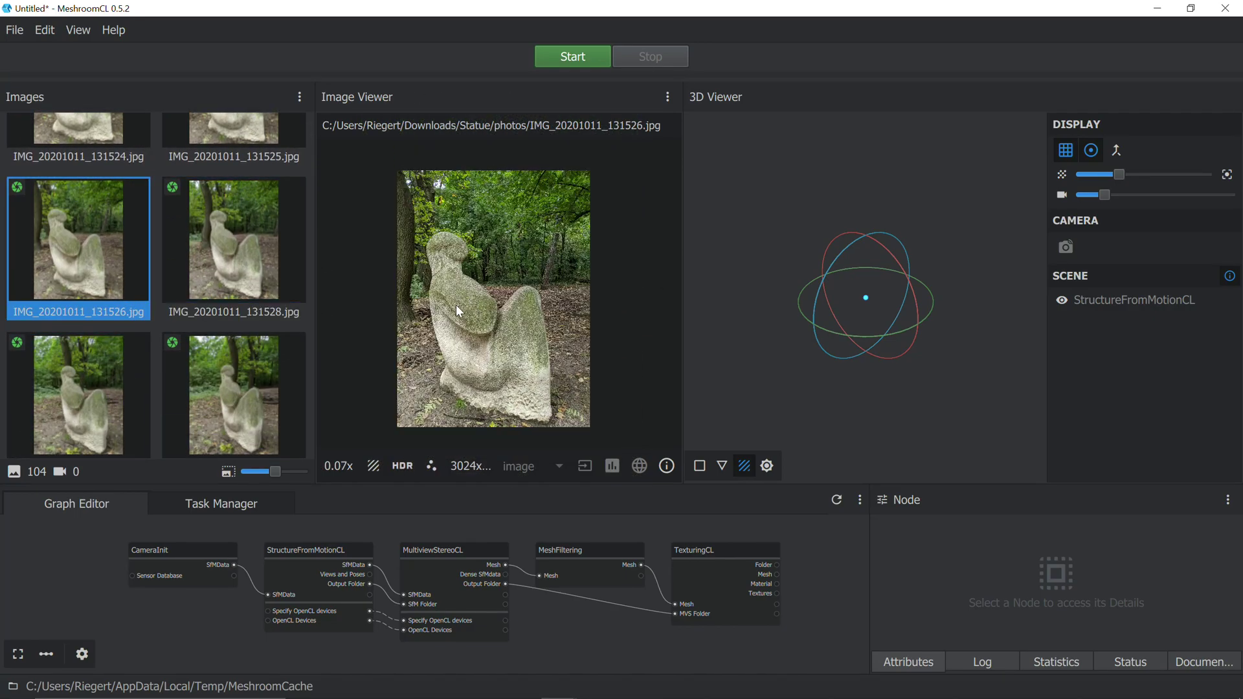
scroll(291, 353, "down", 3)
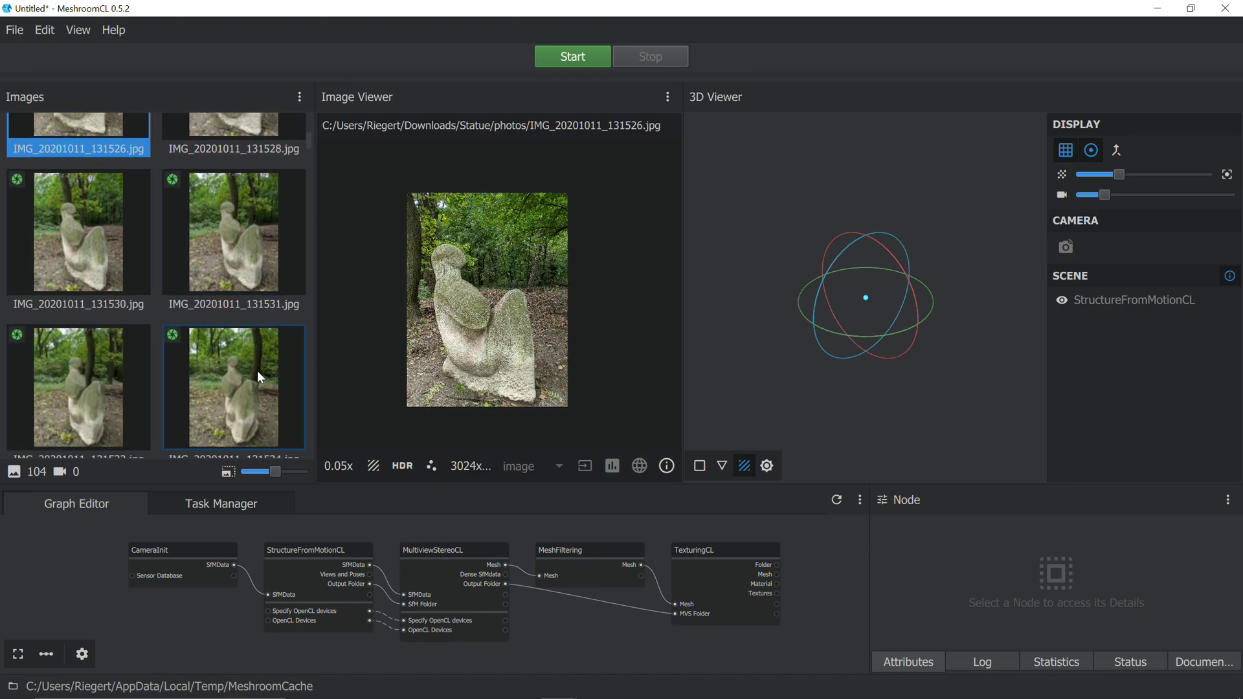
left_click(239, 315)
scroll(239, 316, "down", 3)
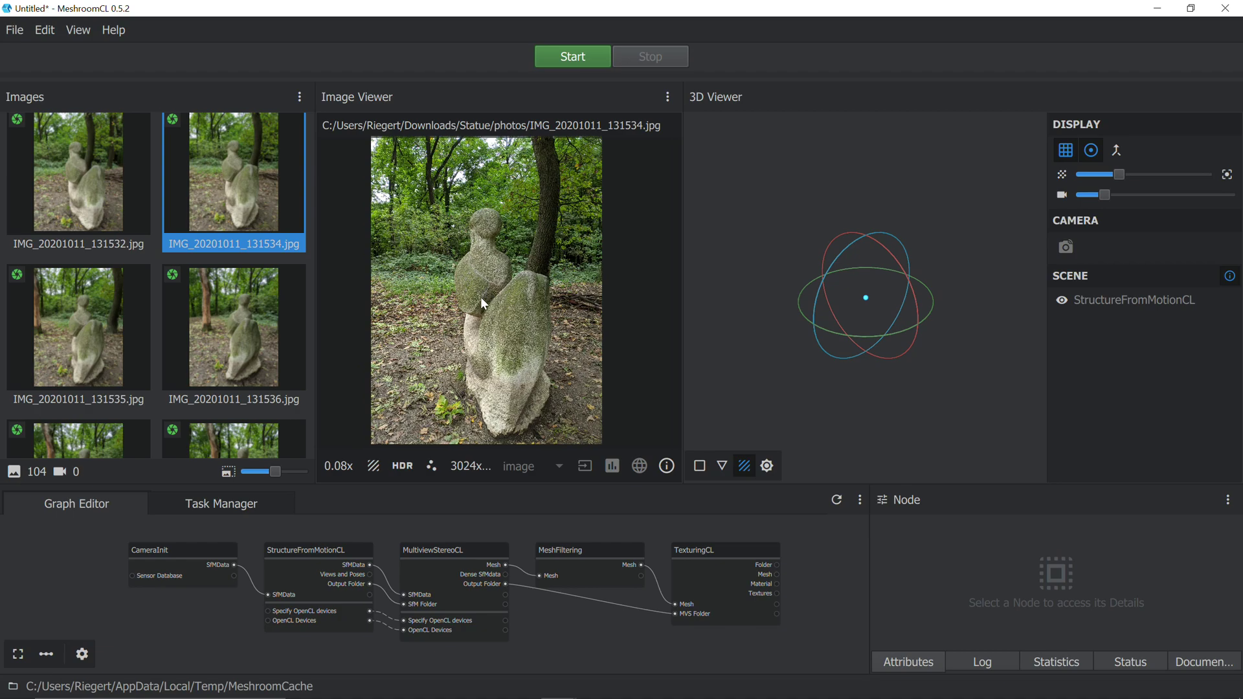
scroll(261, 341, "down", 10)
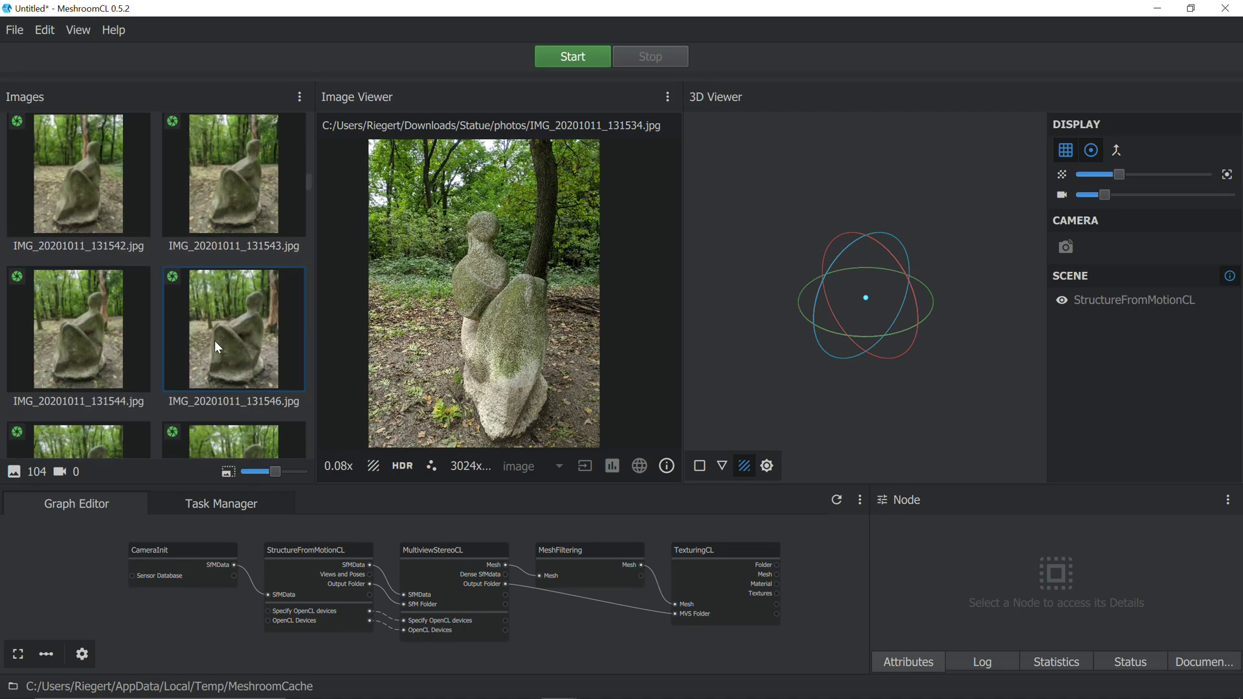
left_click(223, 351)
scroll(230, 320, "down", 2)
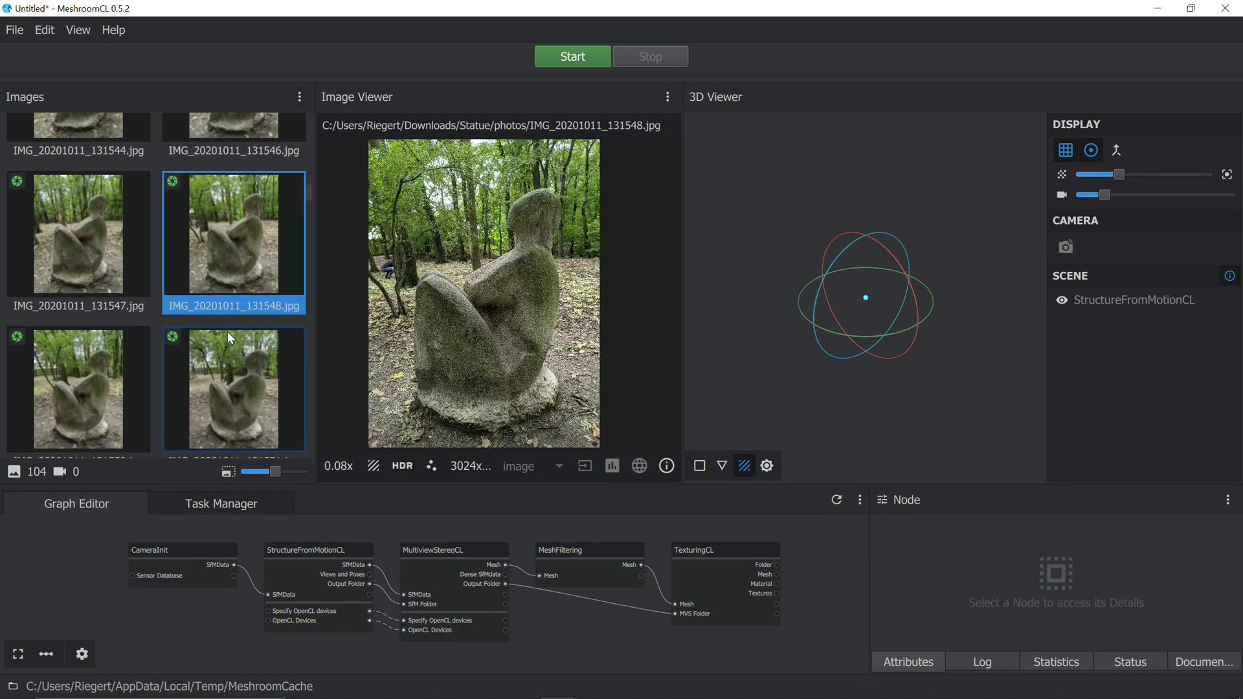
left_click(228, 374)
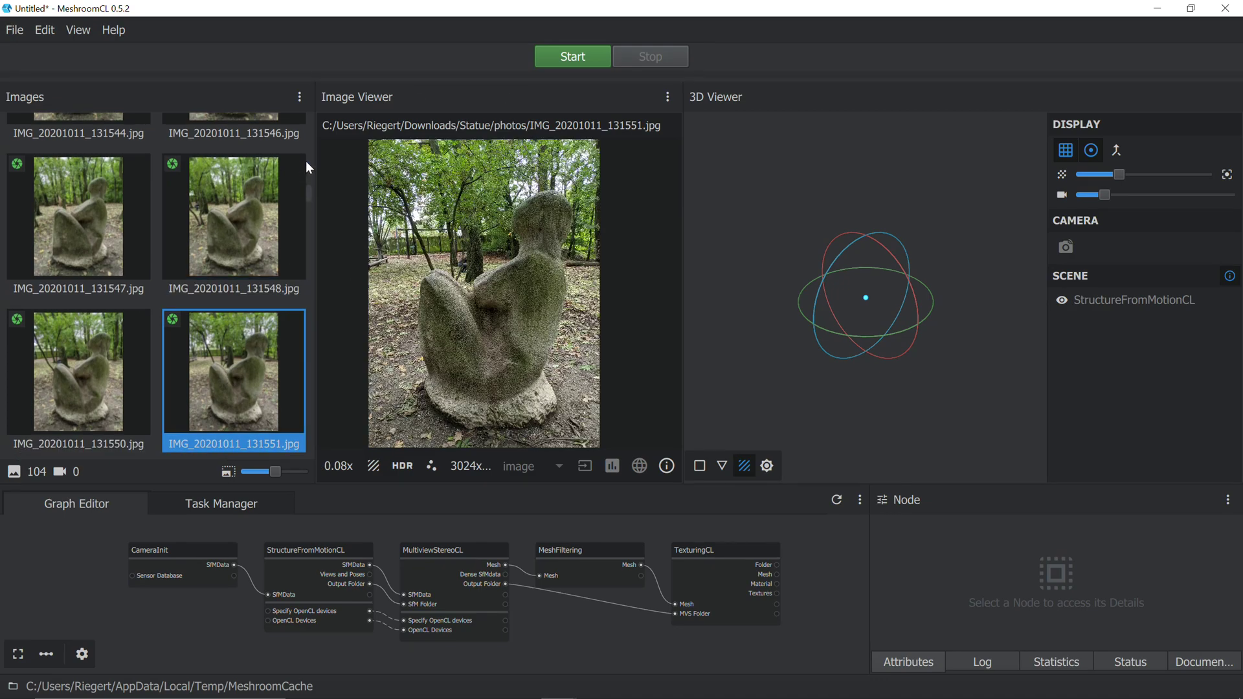
Save the project as Tutorial.mg inside a new 'New folder' under Desktop\New folder (3)
left_click(563, 58)
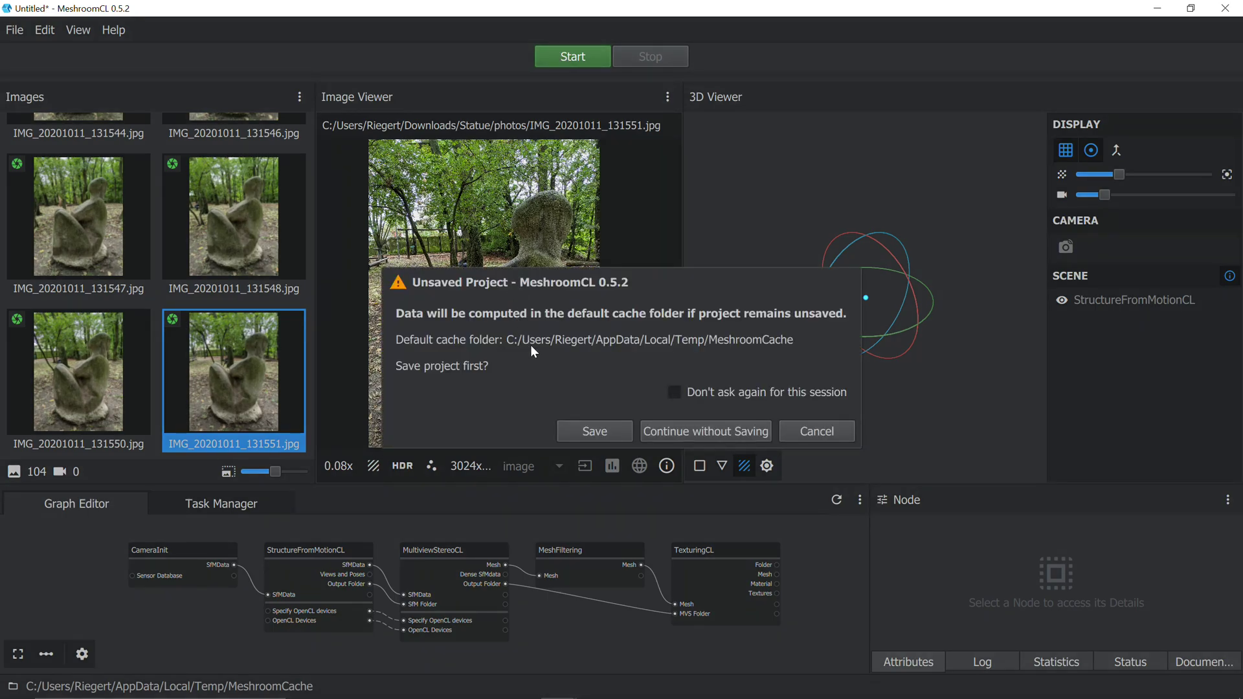
left_click(604, 437)
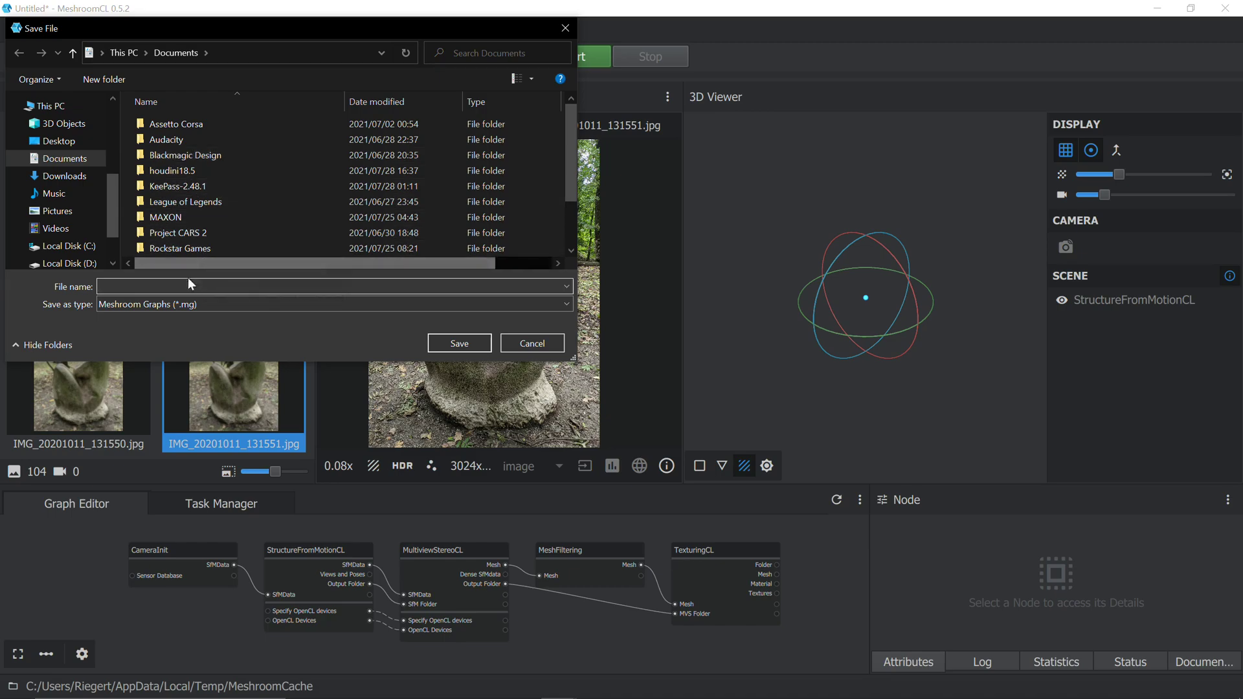
left_click(62, 146)
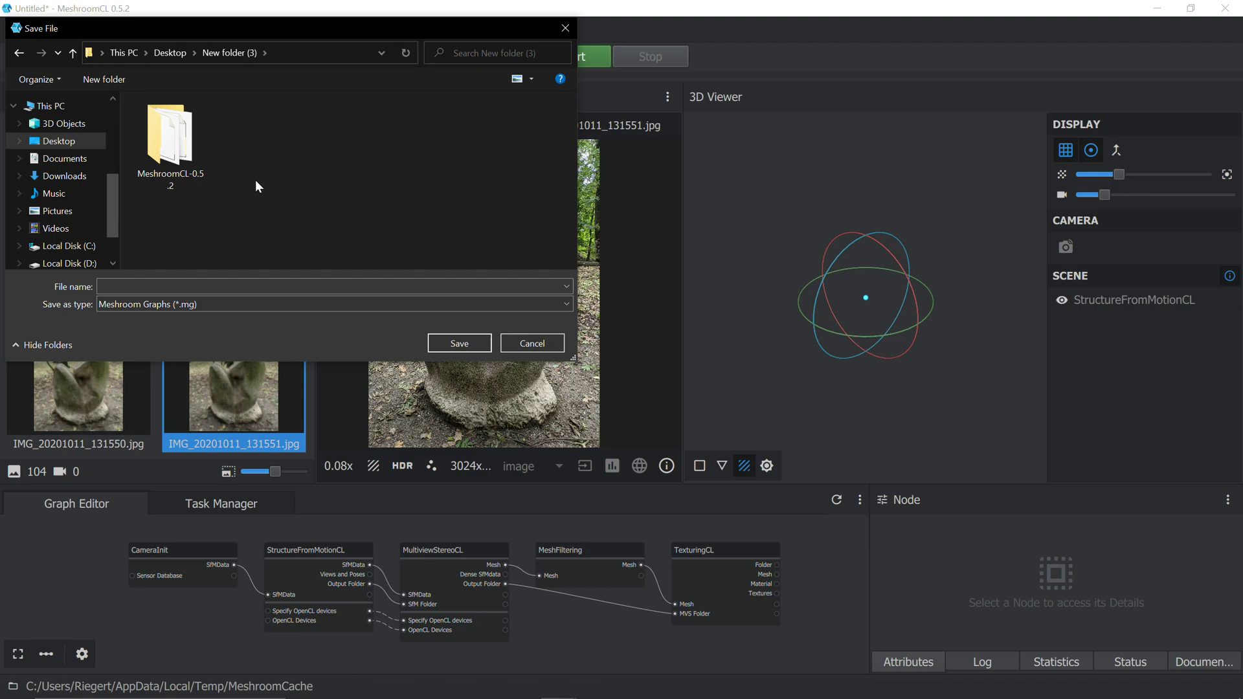
right_click(256, 180)
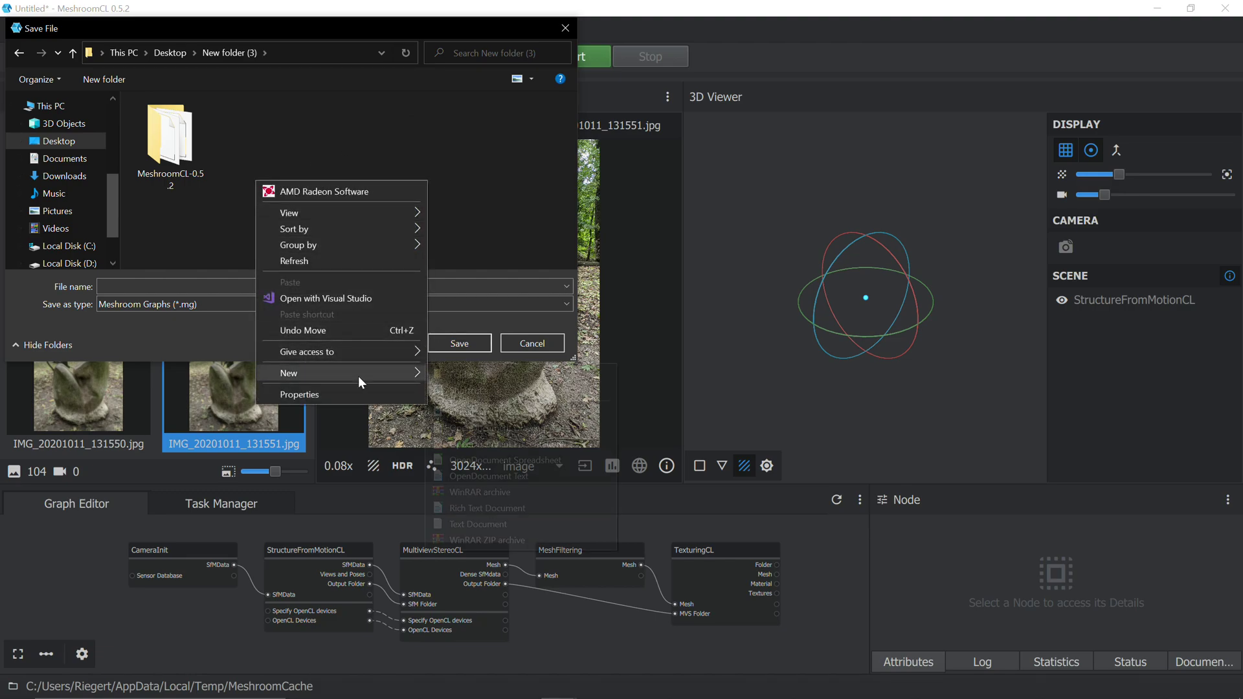
left_click(440, 375)
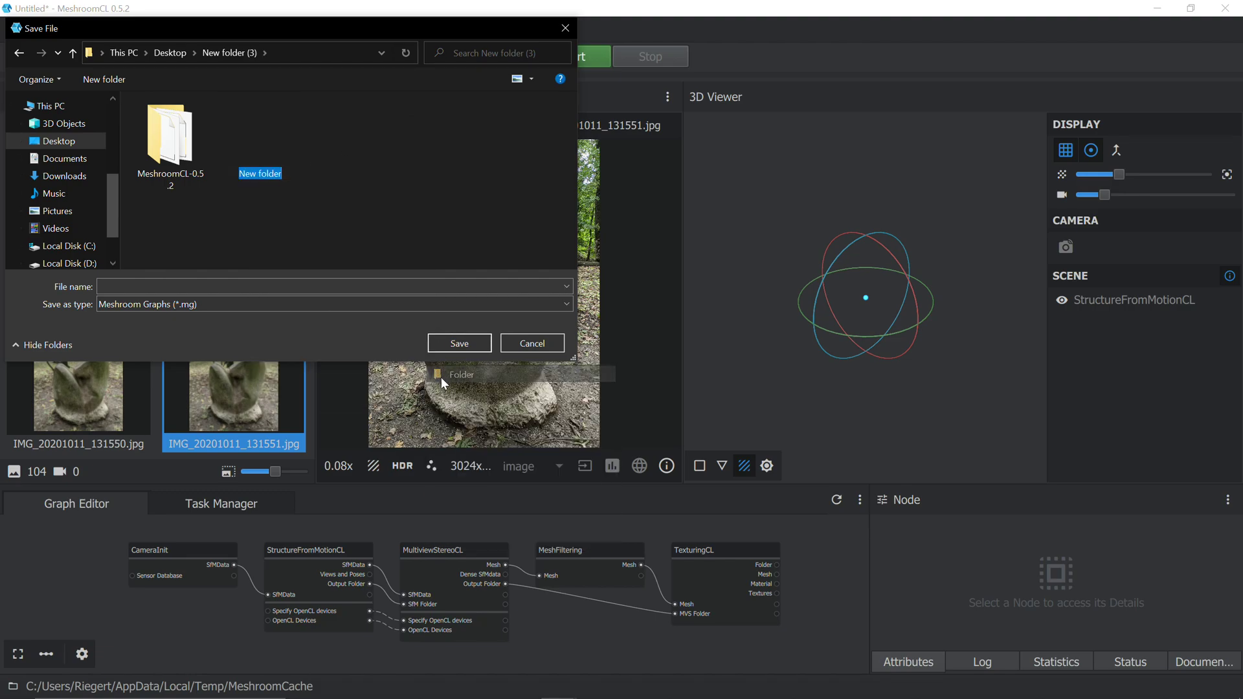
left_click(388, 149)
double_click(258, 137)
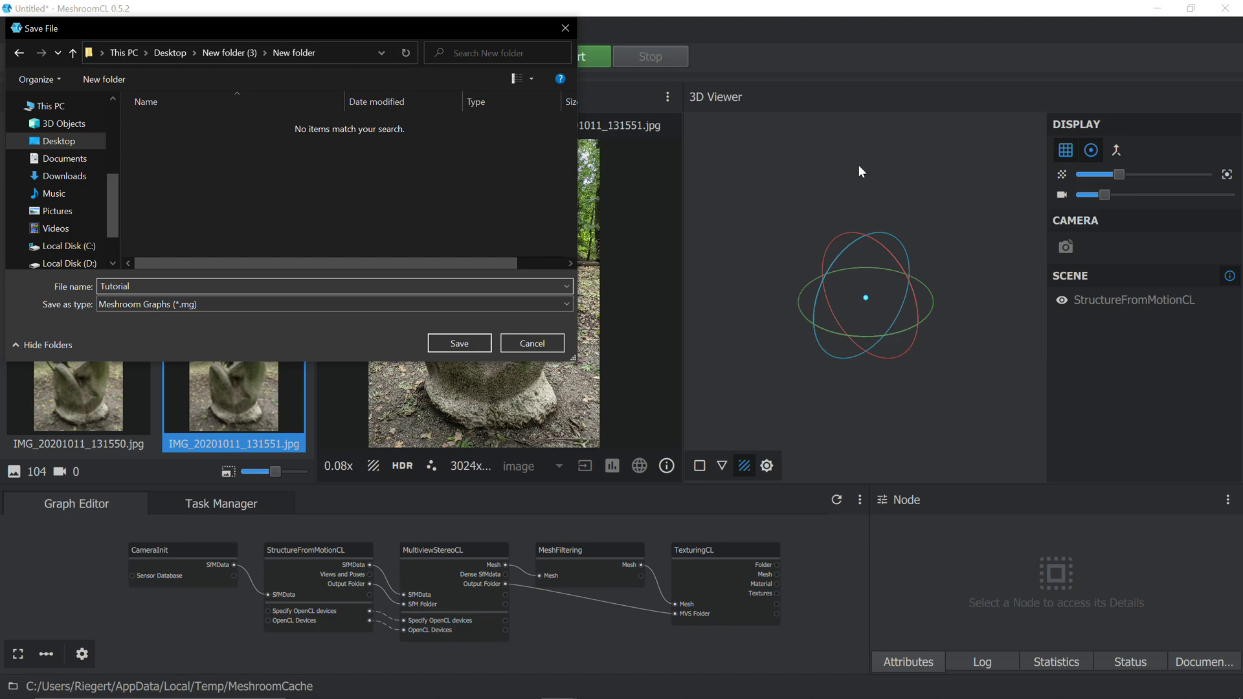
left_click(470, 345)
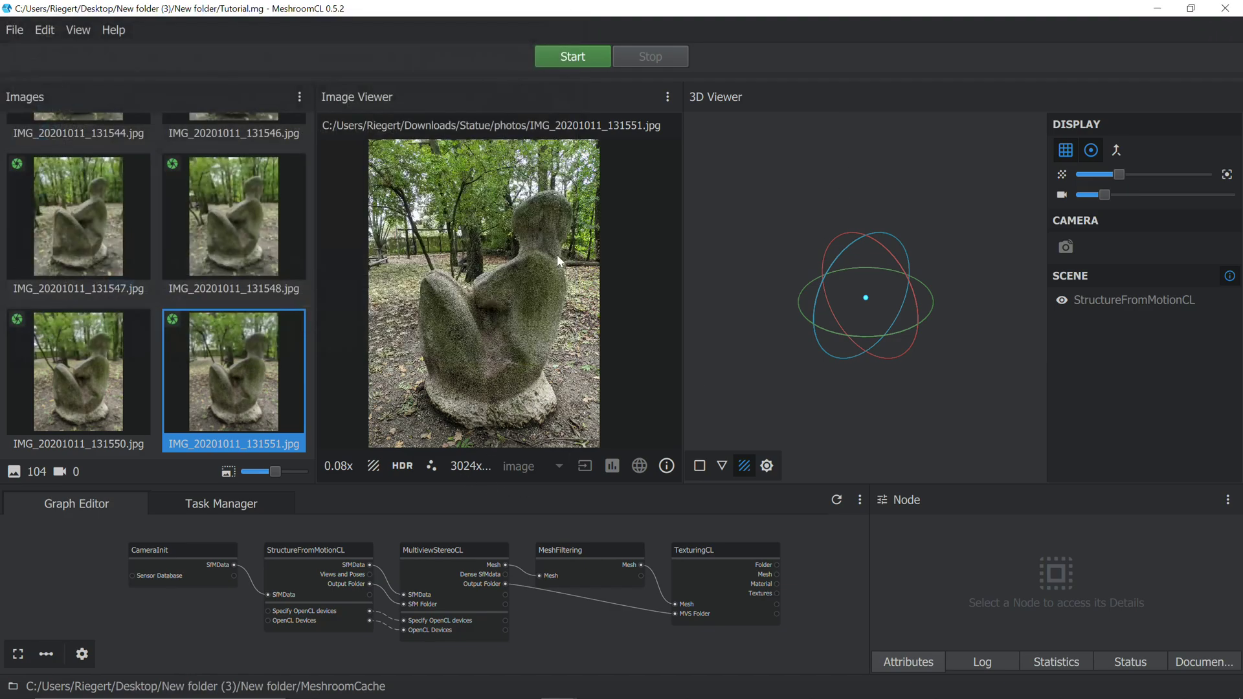
Compute the pipeline and orbit the resulting 88,926-point cloud with its 104 cameras
left_click(550, 59)
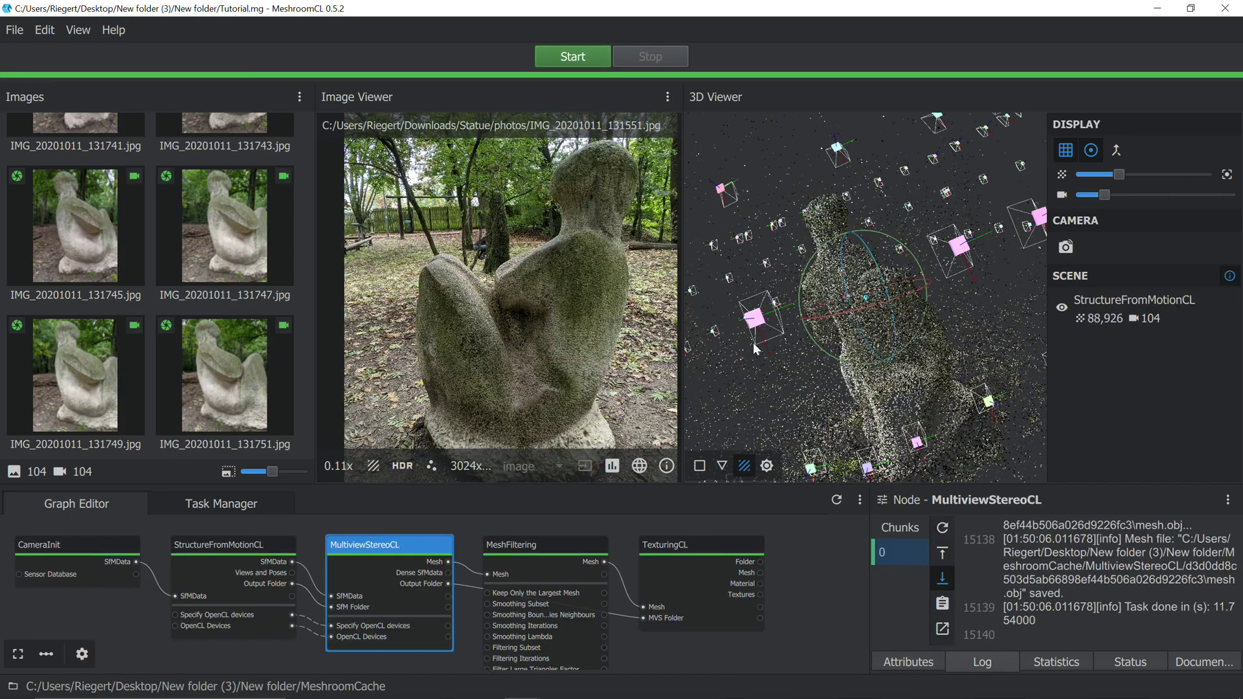
left_click_drag(753, 343, 790, 572)
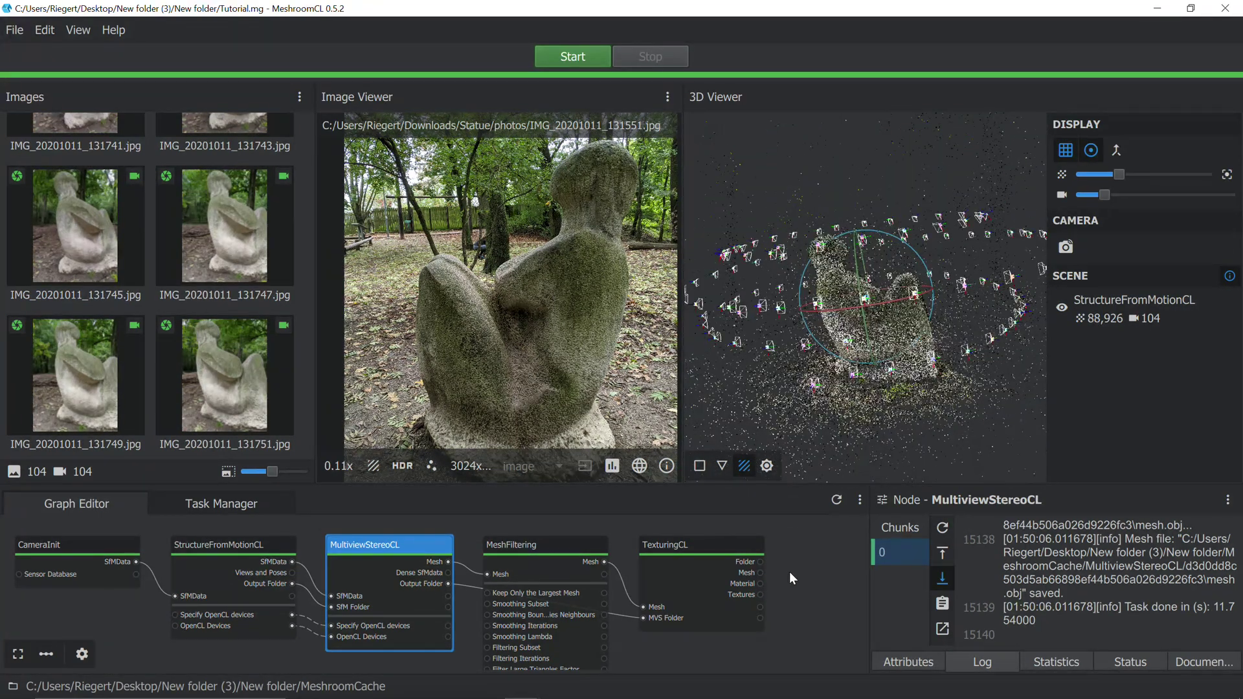
left_click_drag(863, 293, 952, 384)
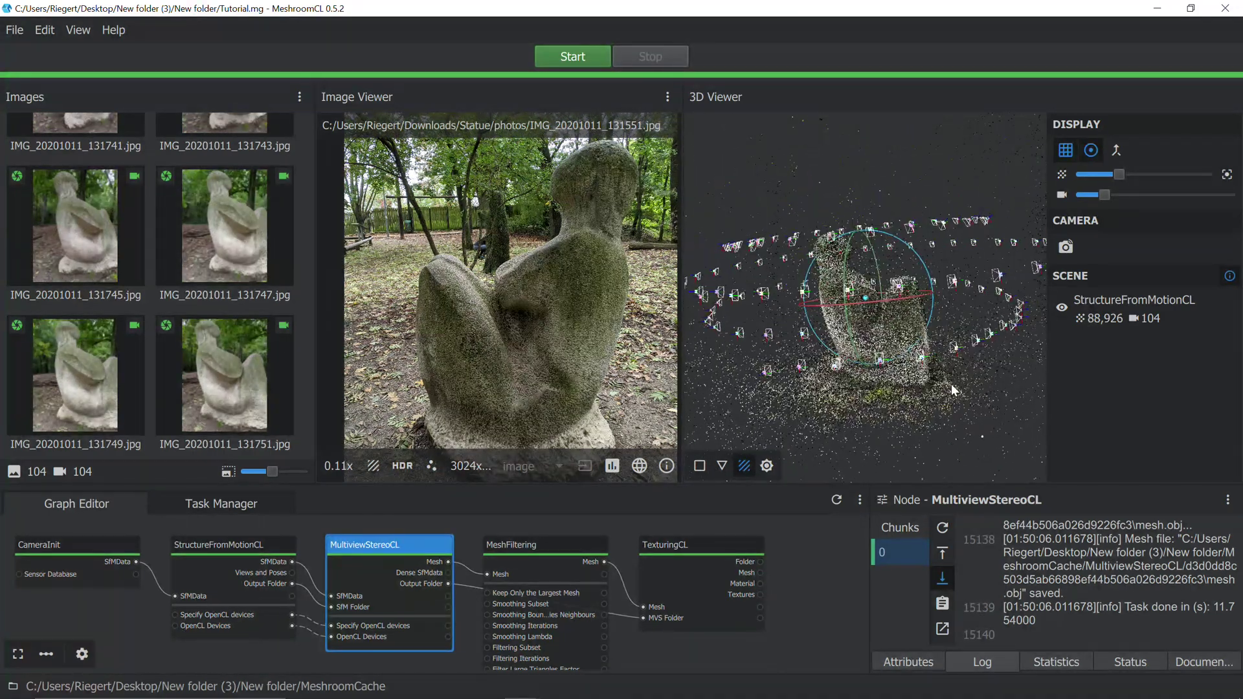
left_click_drag(884, 360, 755, 334)
left_click_drag(851, 333, 881, 337)
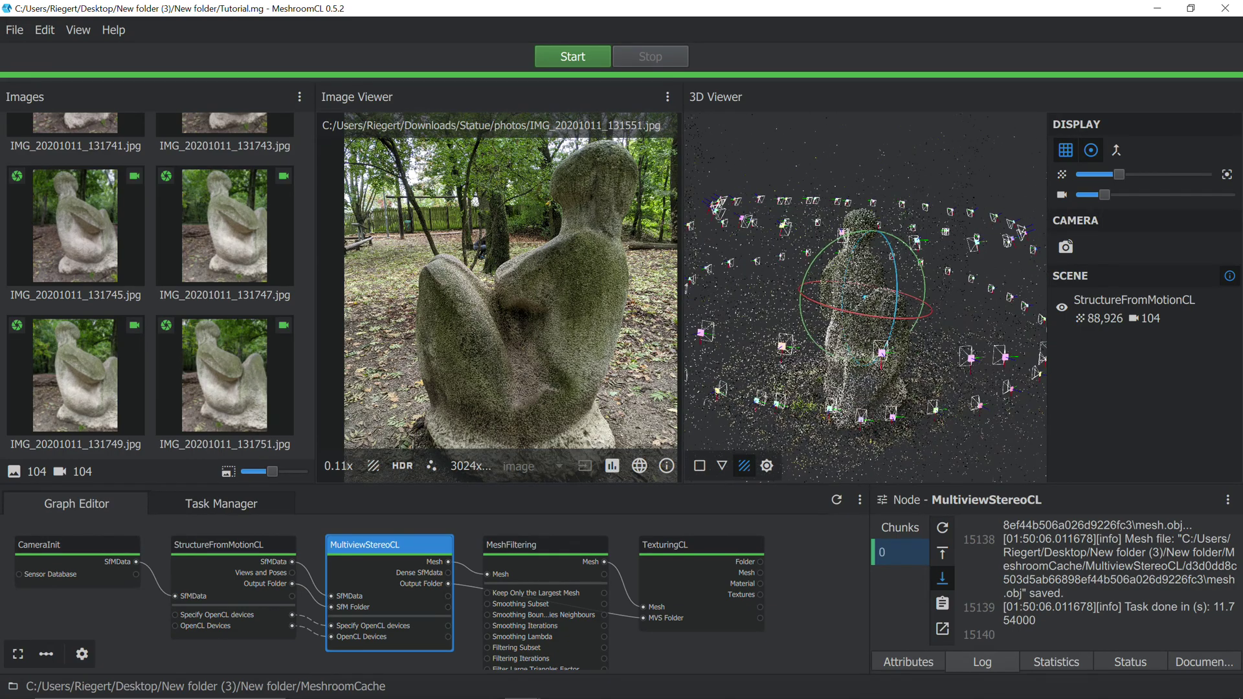
middle_click_drag(189, 636, 343, 594)
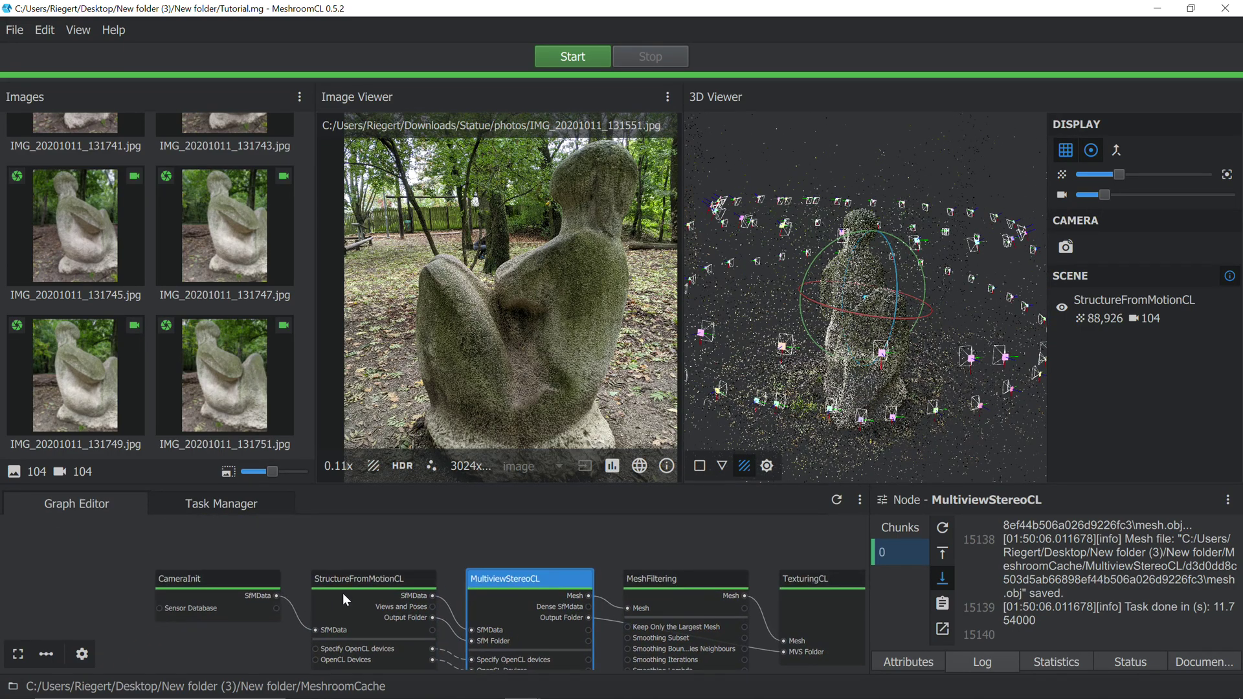
View the StructureFromMotionCL and MultiviewStereoCL node details and logs
middle_click_drag(460, 545, 450, 586)
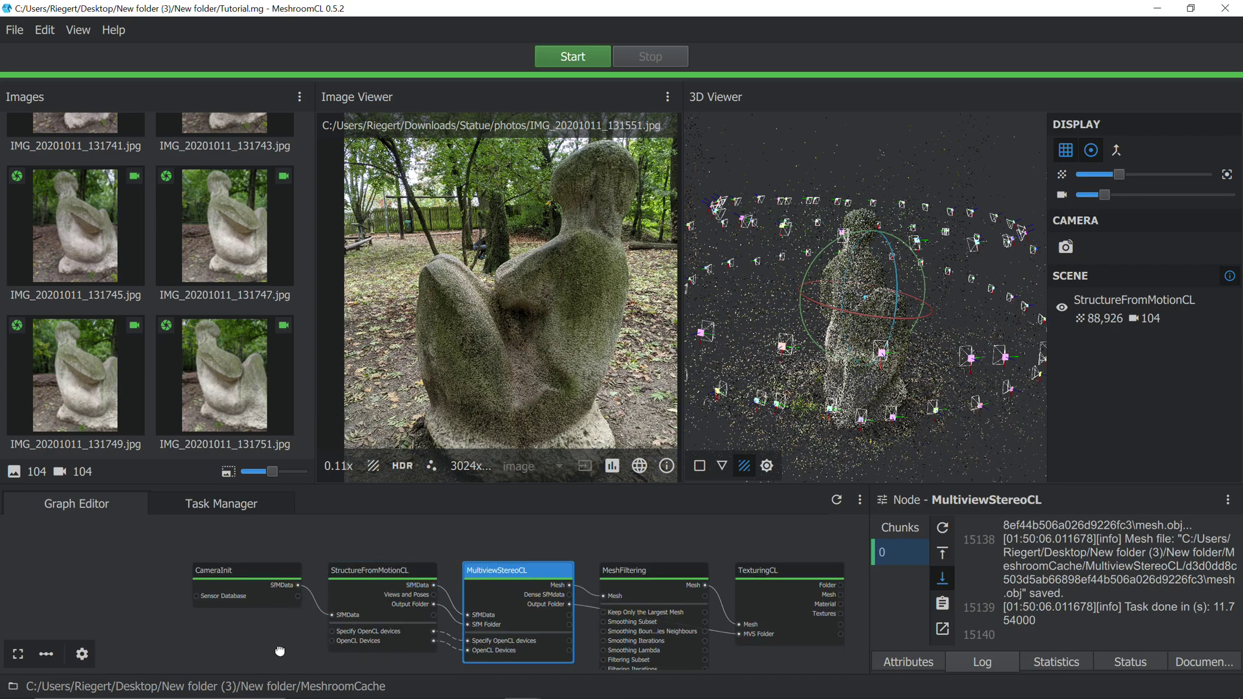
scroll(299, 647, "down", 1)
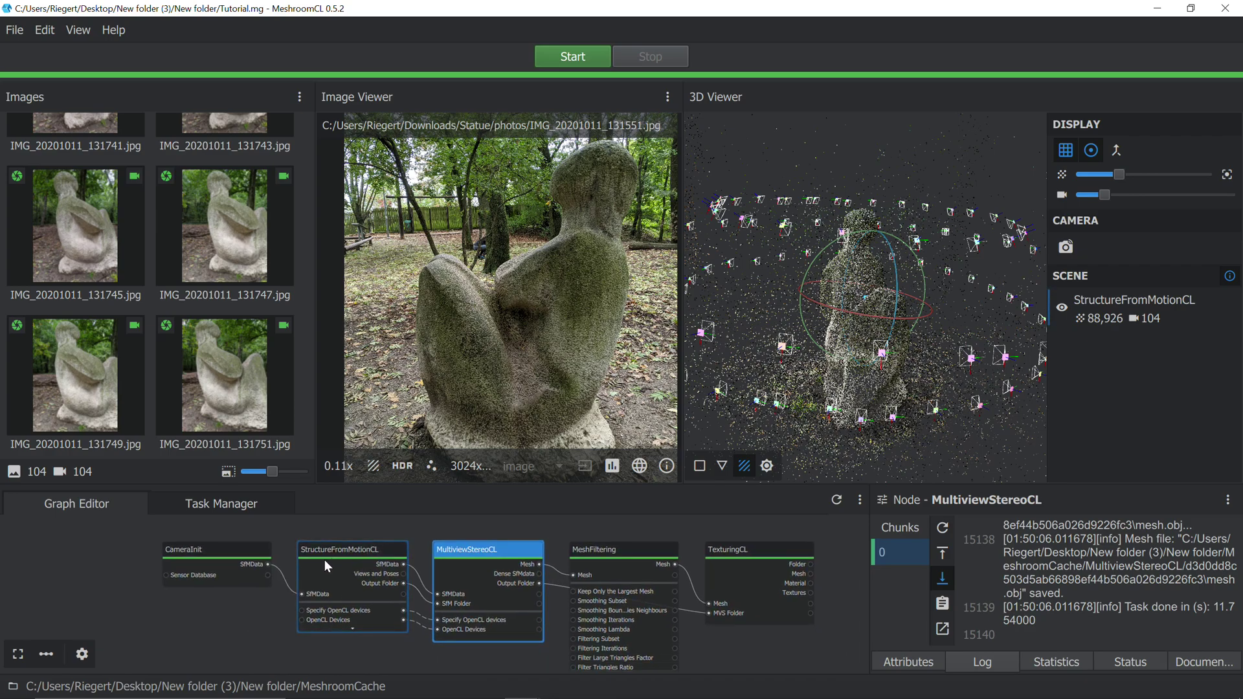
scroll(325, 560, "up", 1)
left_click(343, 555)
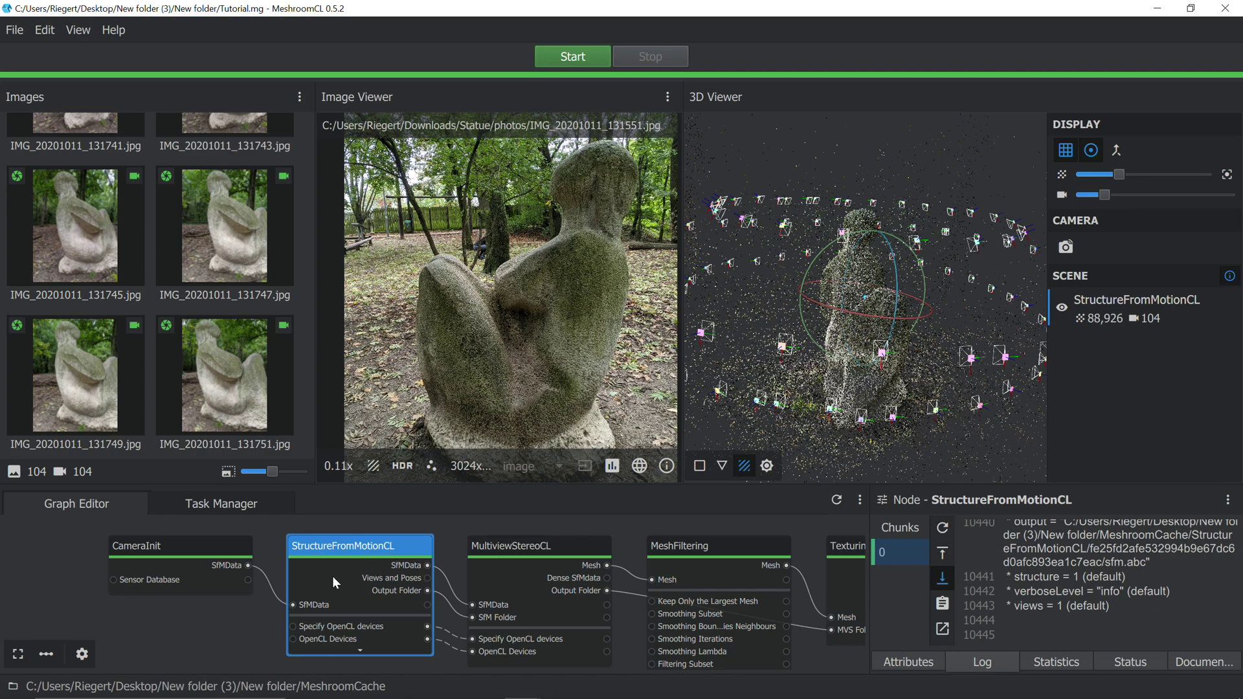
left_click(529, 551)
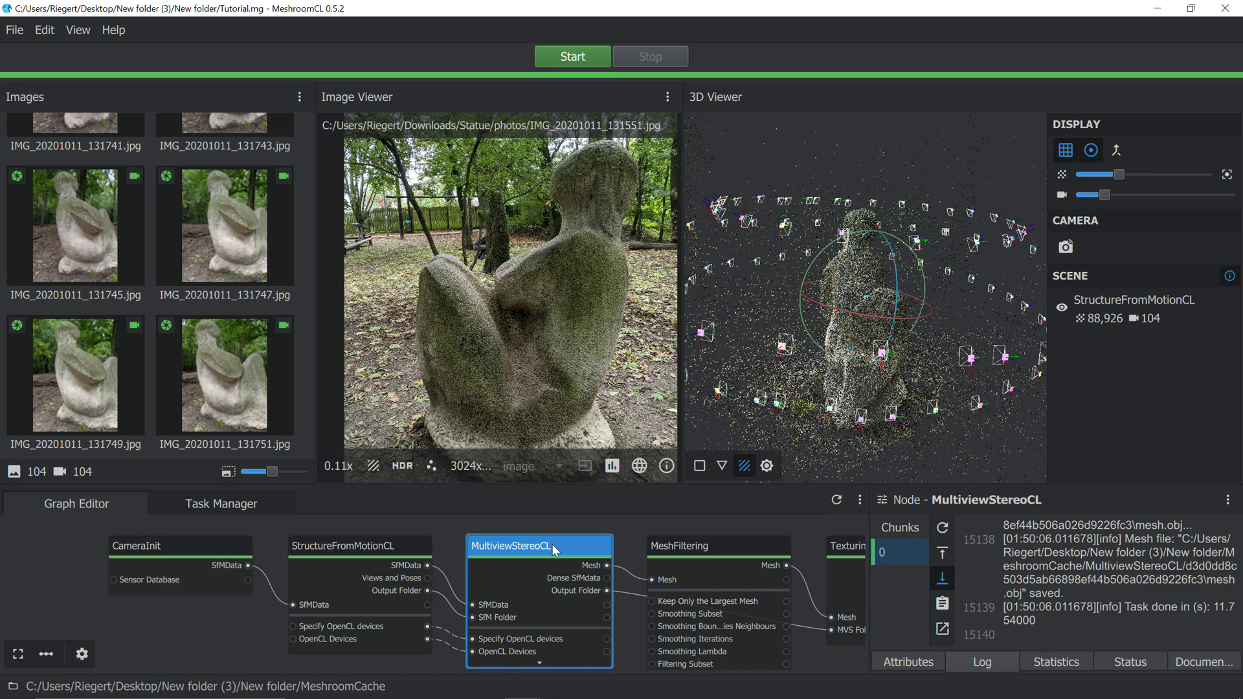
Read the TexturingCL and MeshFiltering logs
middle_click_drag(635, 546, 557, 616)
scroll(560, 546, "down", 2)
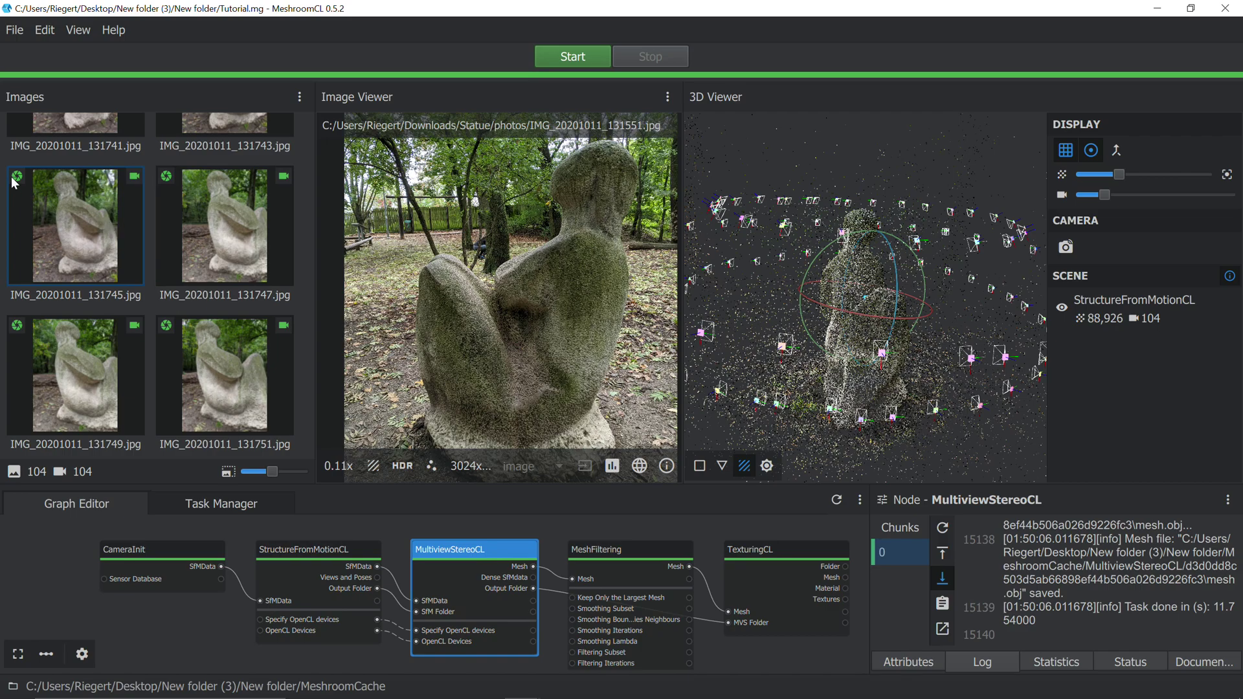
middle_click_drag(601, 533, 679, 552)
left_click(656, 555)
left_click(433, 554)
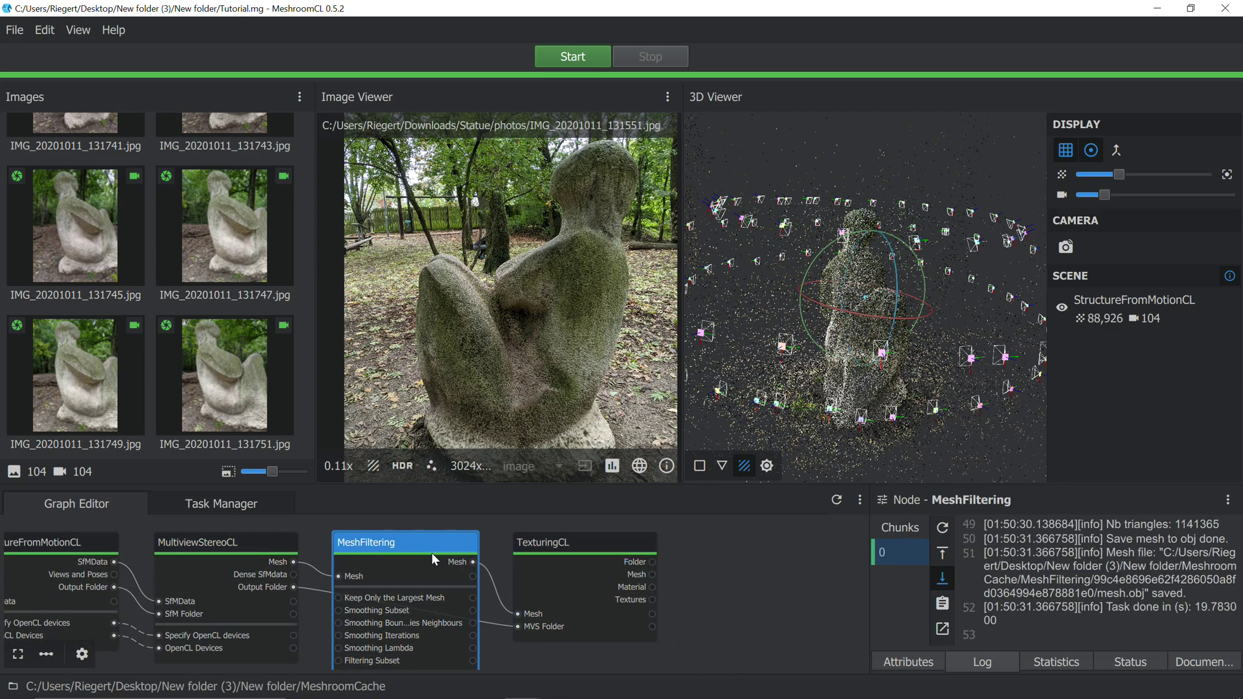
Recheck the MultiviewStereoCL and StructureFromMotionCL logs, ending on MultiviewStereoCL
middle_click_drag(745, 571, 730, 577)
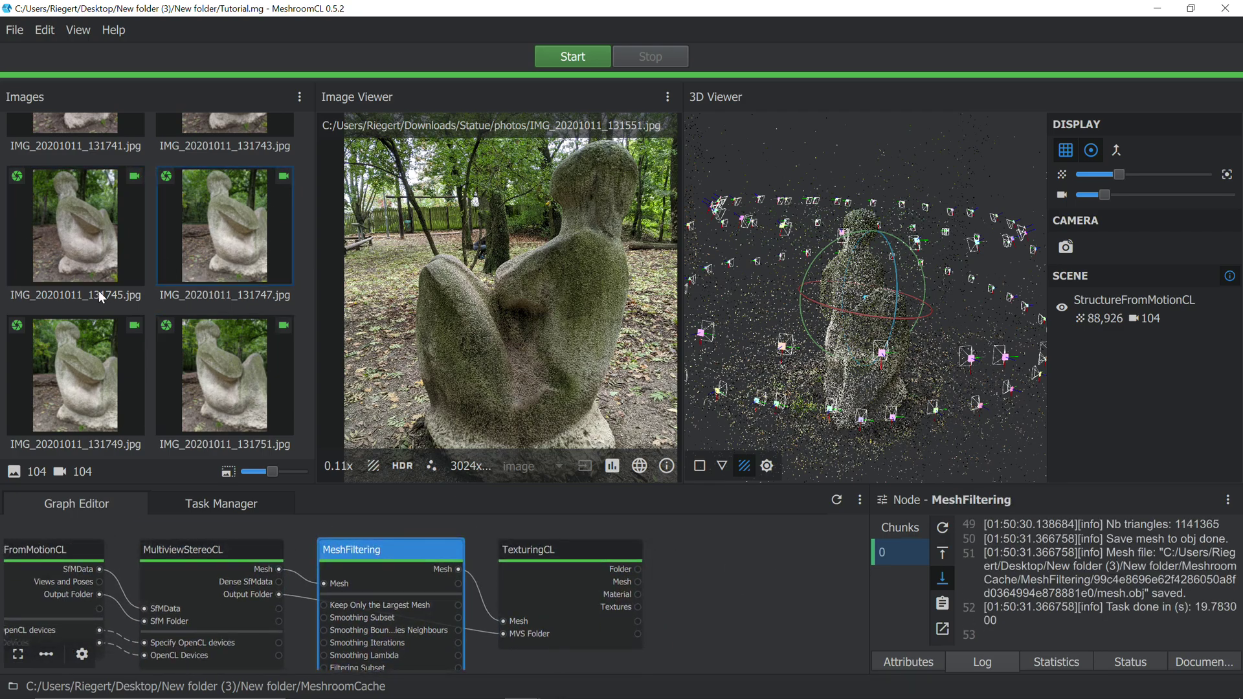
middle_click_drag(318, 535, 460, 580)
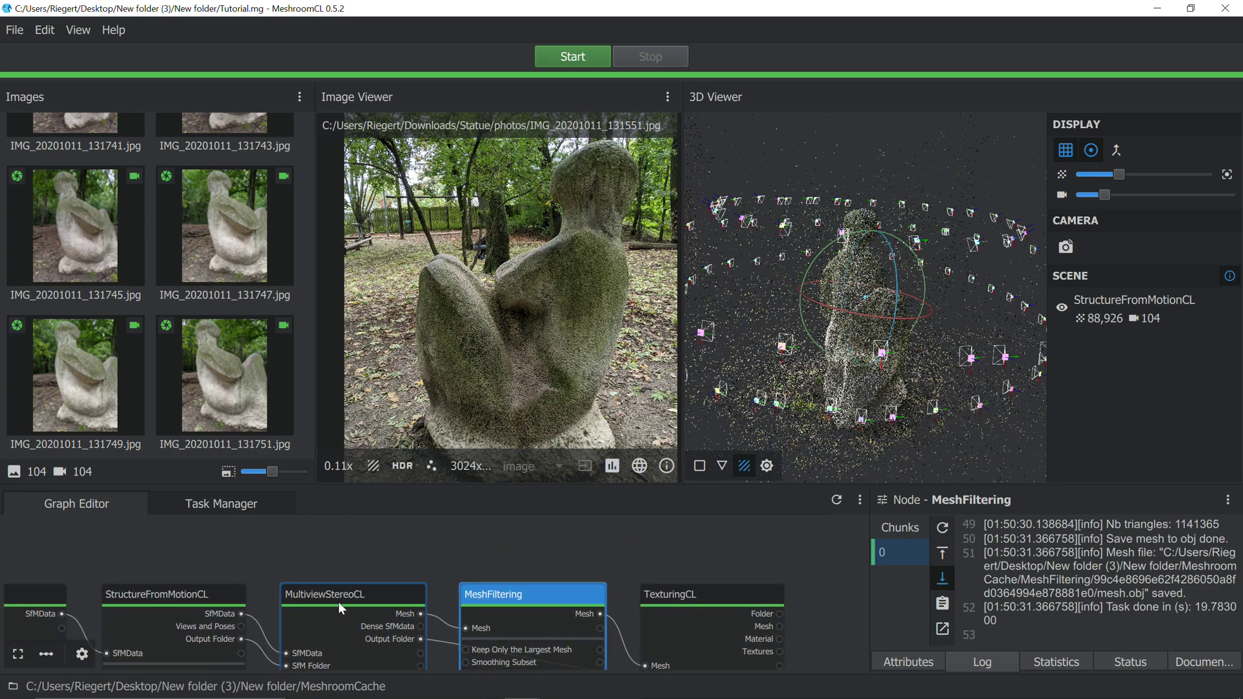
left_click(347, 595)
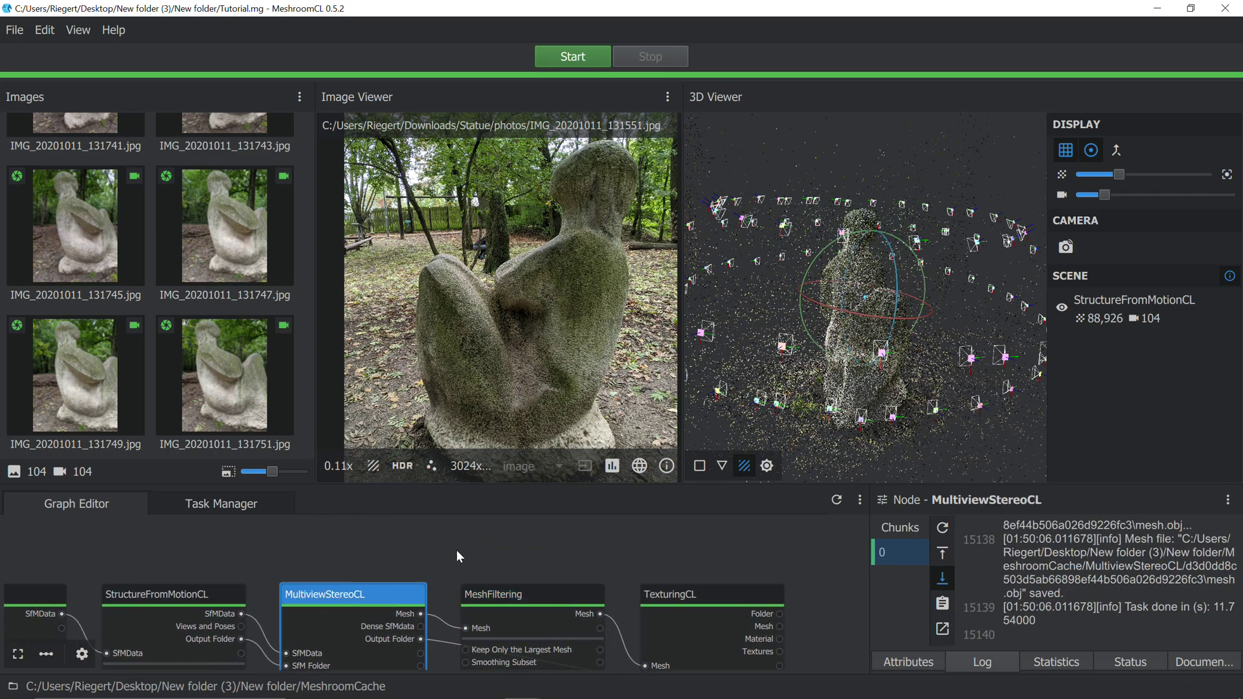
middle_click_drag(457, 549, 478, 529)
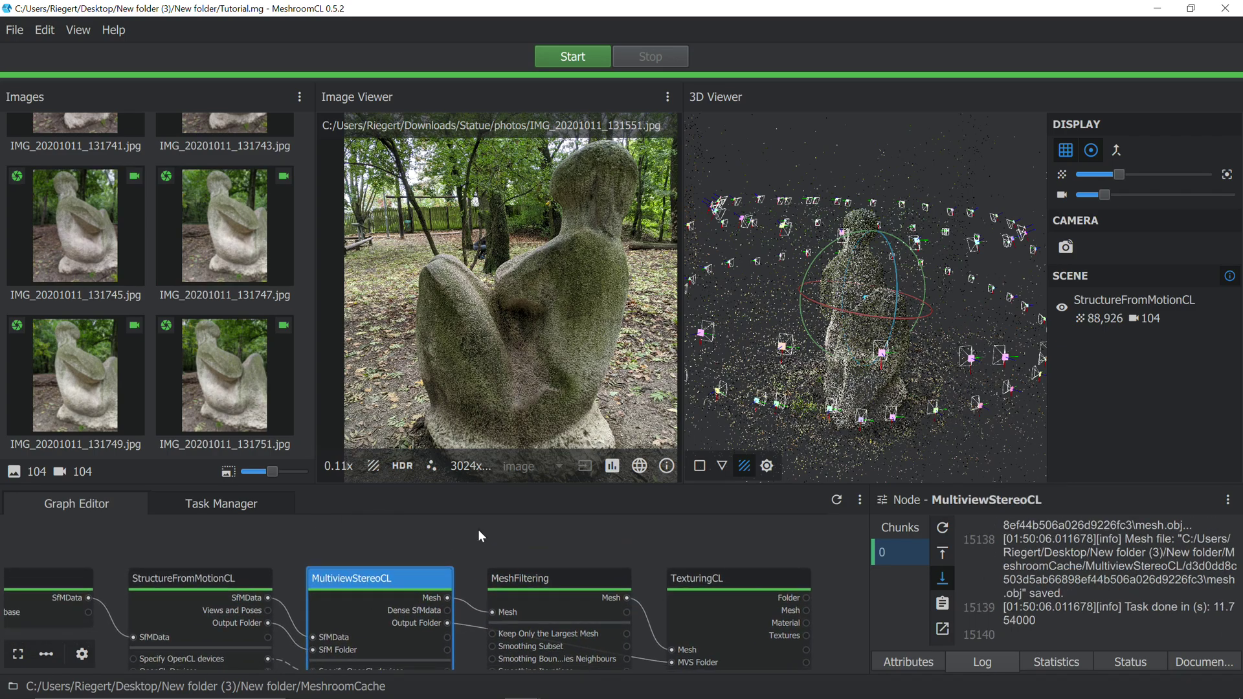
left_click(187, 595)
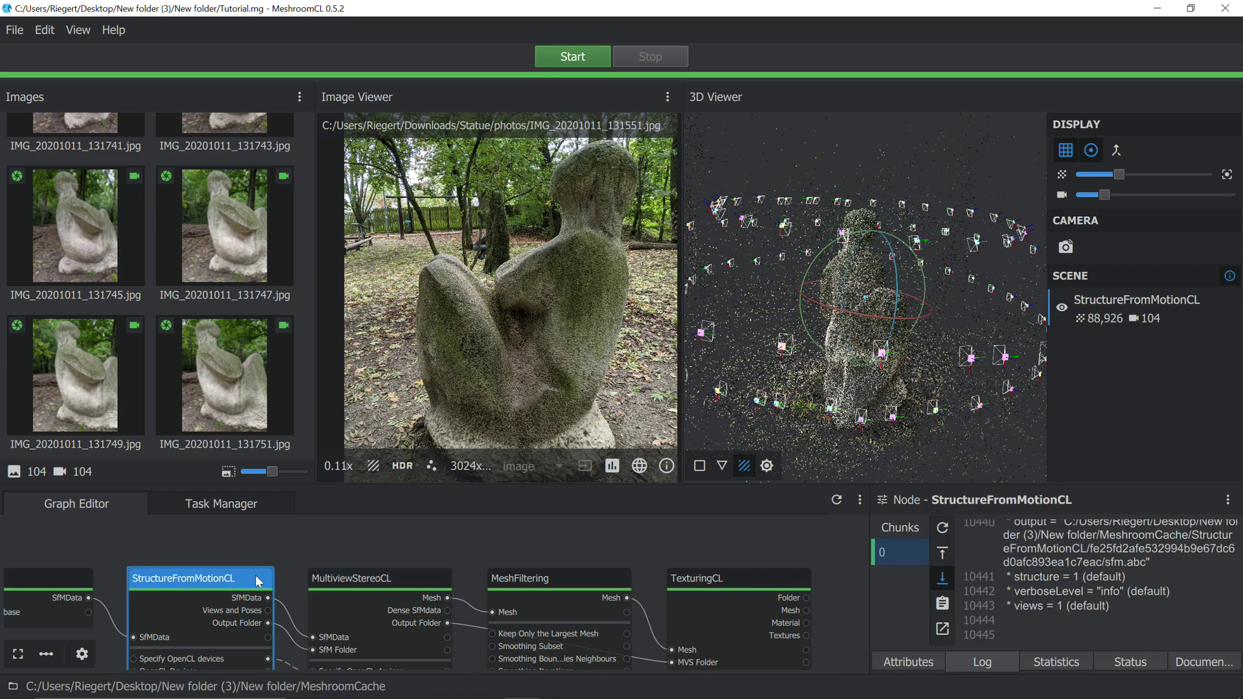
middle_click_drag(283, 562, 329, 554)
left_click(417, 587)
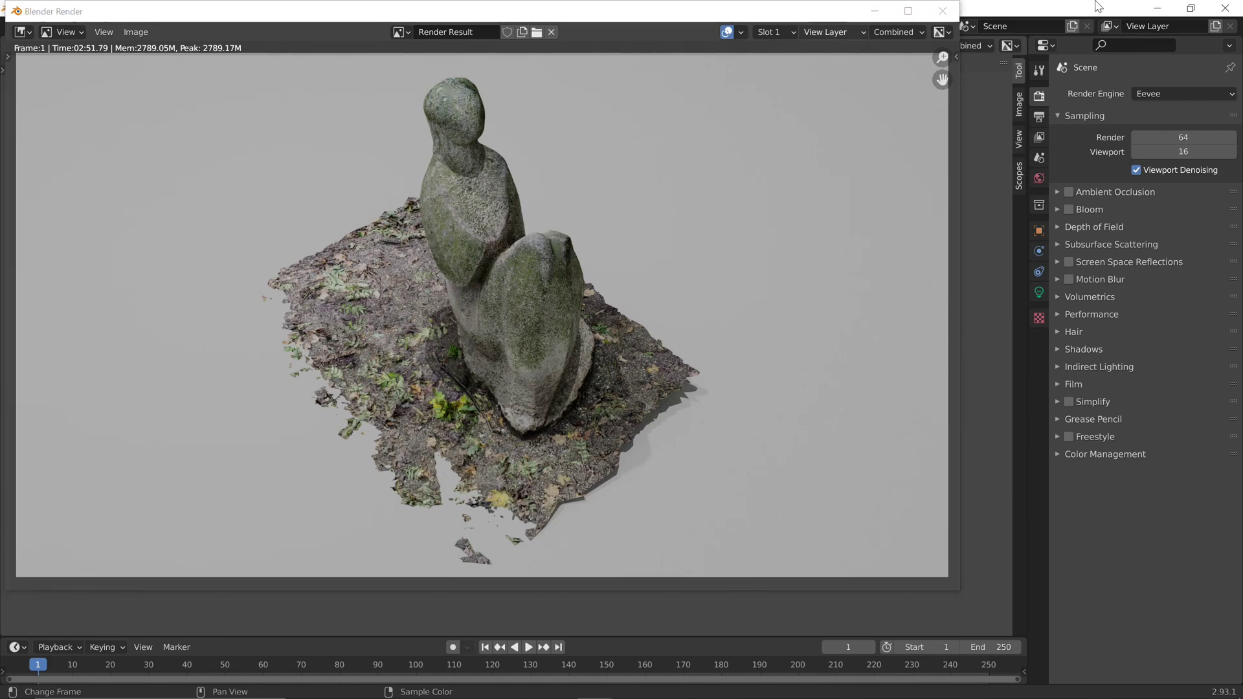
Close the render result and show the Layout workspace with Camera, Light, Plane, Sun and texturedMesh
double_click(1067, 12)
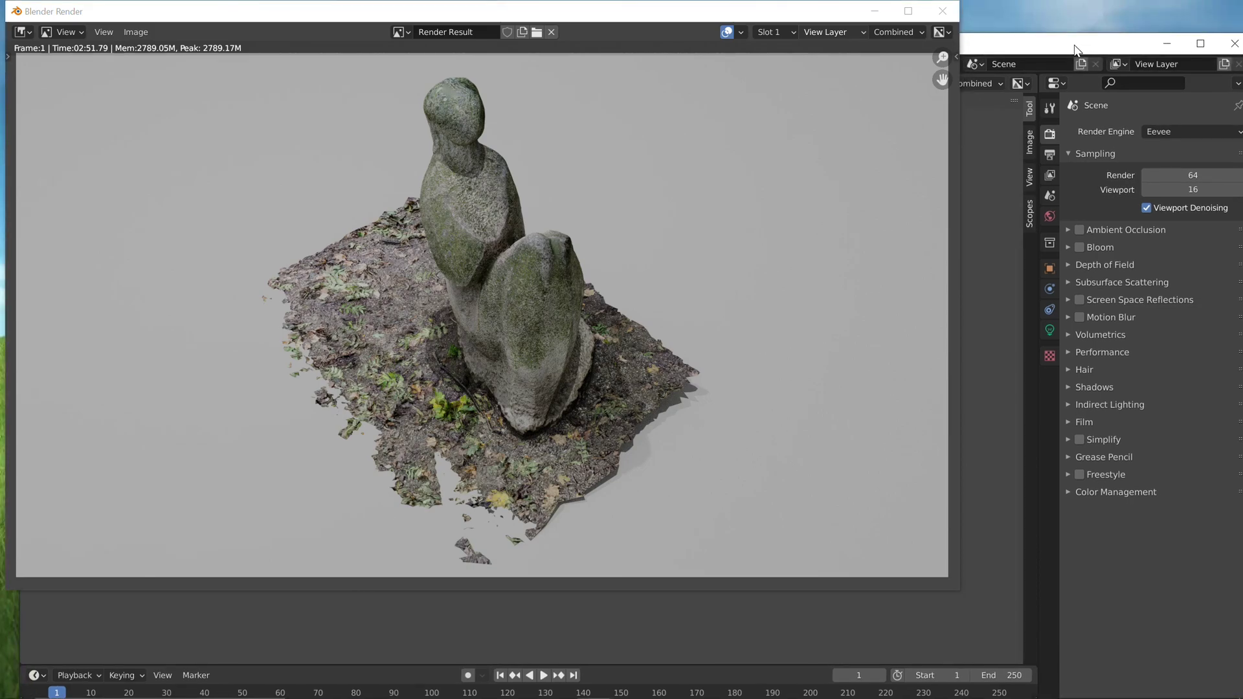
left_click(943, 10)
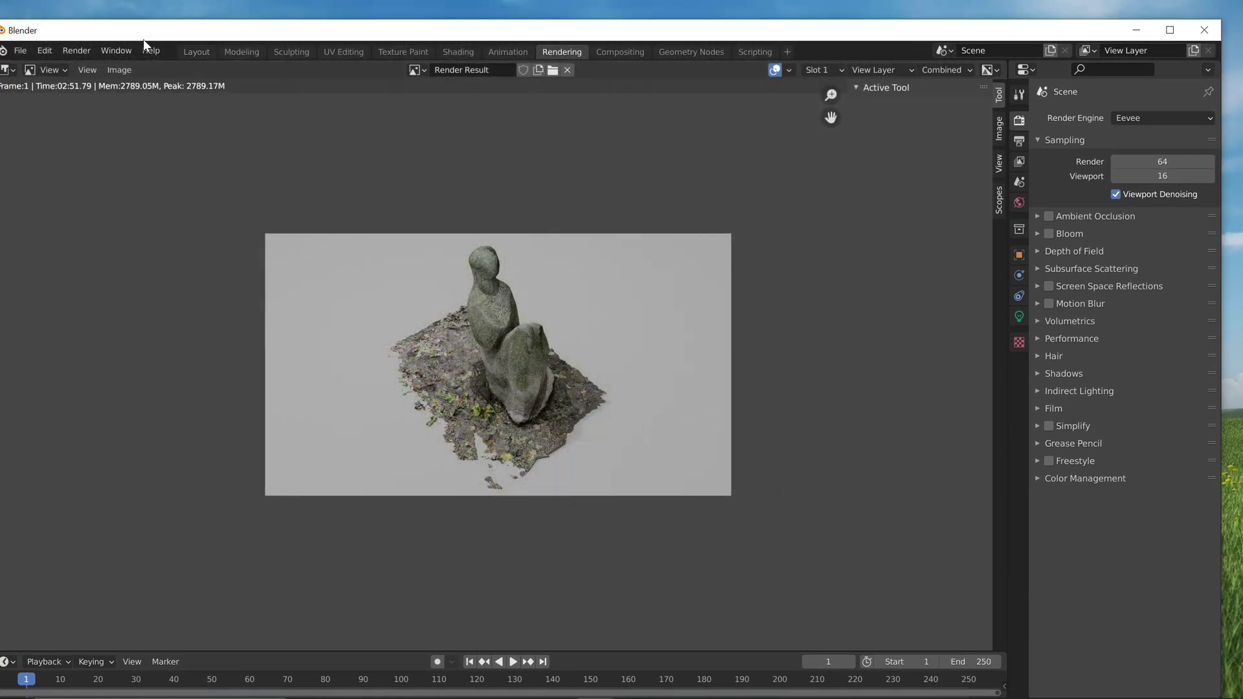
left_click(194, 51)
Maximize the Blender window and box-select the ground Plane and the texturedMesh
left_click_drag(261, 31, 285, 0)
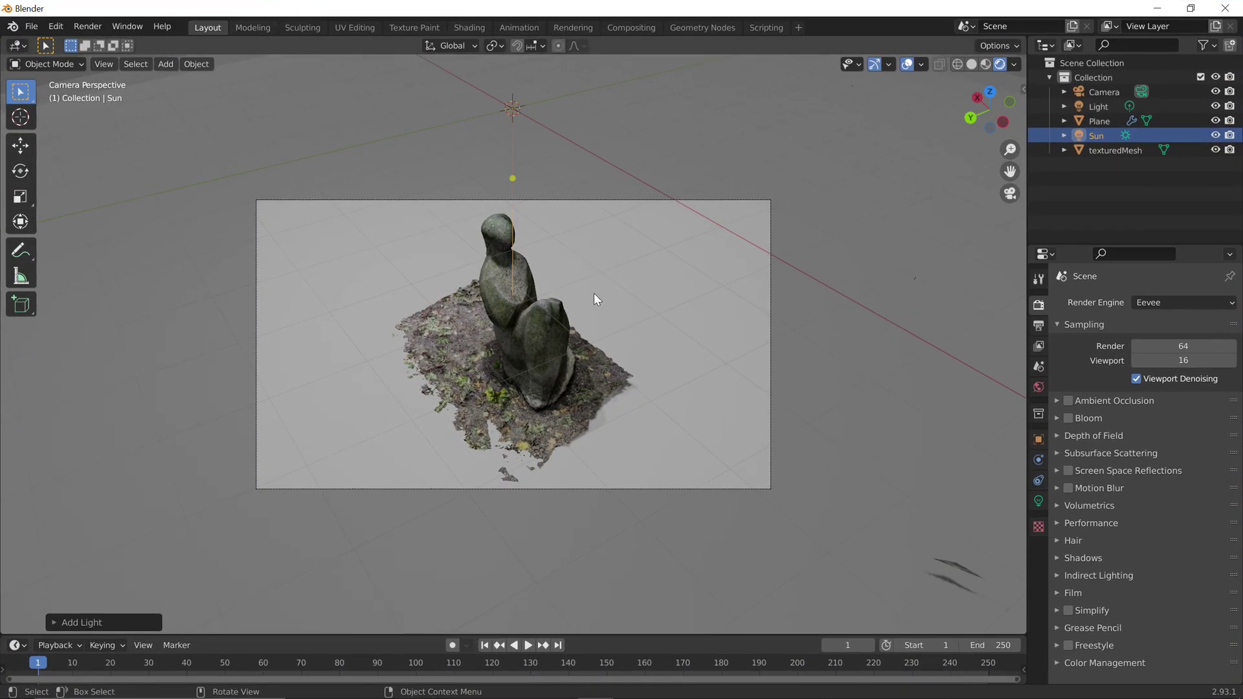
scroll(551, 351, "up", 5)
left_click_drag(455, 379, 643, 298, "shift")
Orbit and zoom around the sculpture's two stone lobes and its stone base
mouse_move(643, 298)
middle_mouse_down()
mouse_move(614, 299)
mouse_move(456, 421)
mouse_move(469, 379)
mouse_move(477, 407)
mouse_move(527, 346)
middle_mouse_up()
scroll(577, 233, "up", 5)
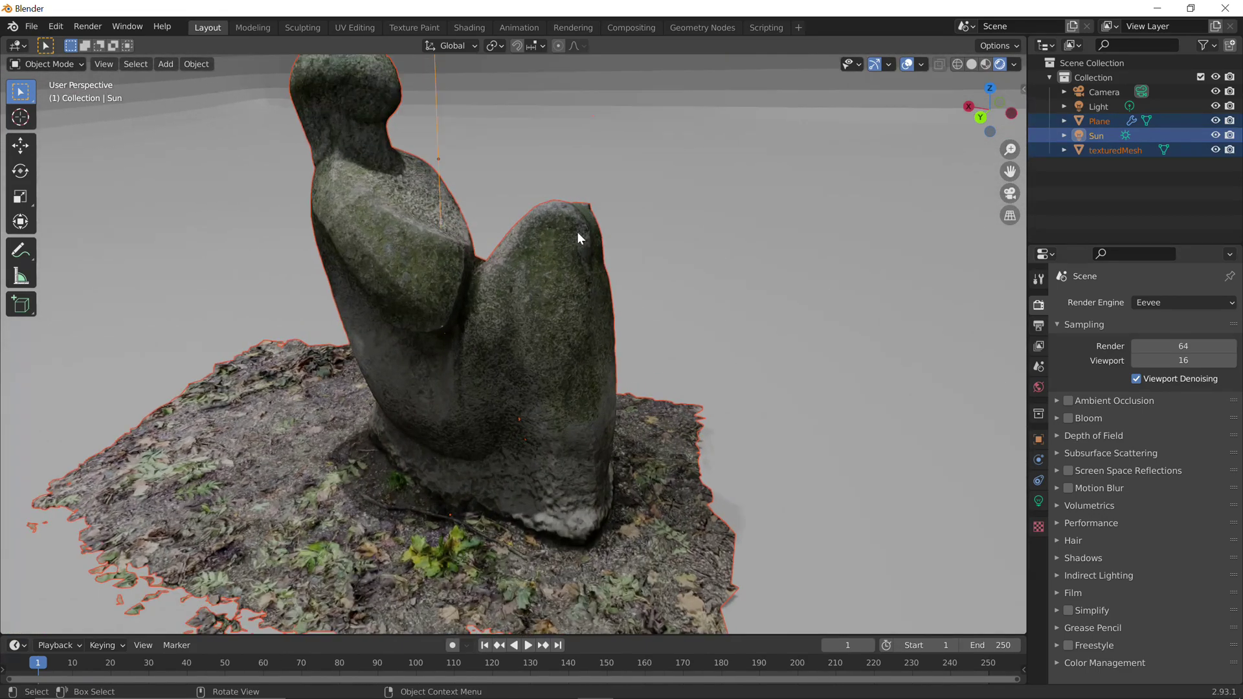
mouse_move(552, 216)
middle_mouse_down()
mouse_move(606, 256)
mouse_move(551, 154)
mouse_move(806, 141)
mouse_move(652, 215)
mouse_move(702, 297)
mouse_move(220, 123)
mouse_move(658, 286)
mouse_move(338, 215)
mouse_move(436, 348)
mouse_move(696, 501)
mouse_move(666, 481)
middle_mouse_up()
scroll(665, 480, "up", 4)
middle_click_drag(610, 407, 611, 214, "shift")
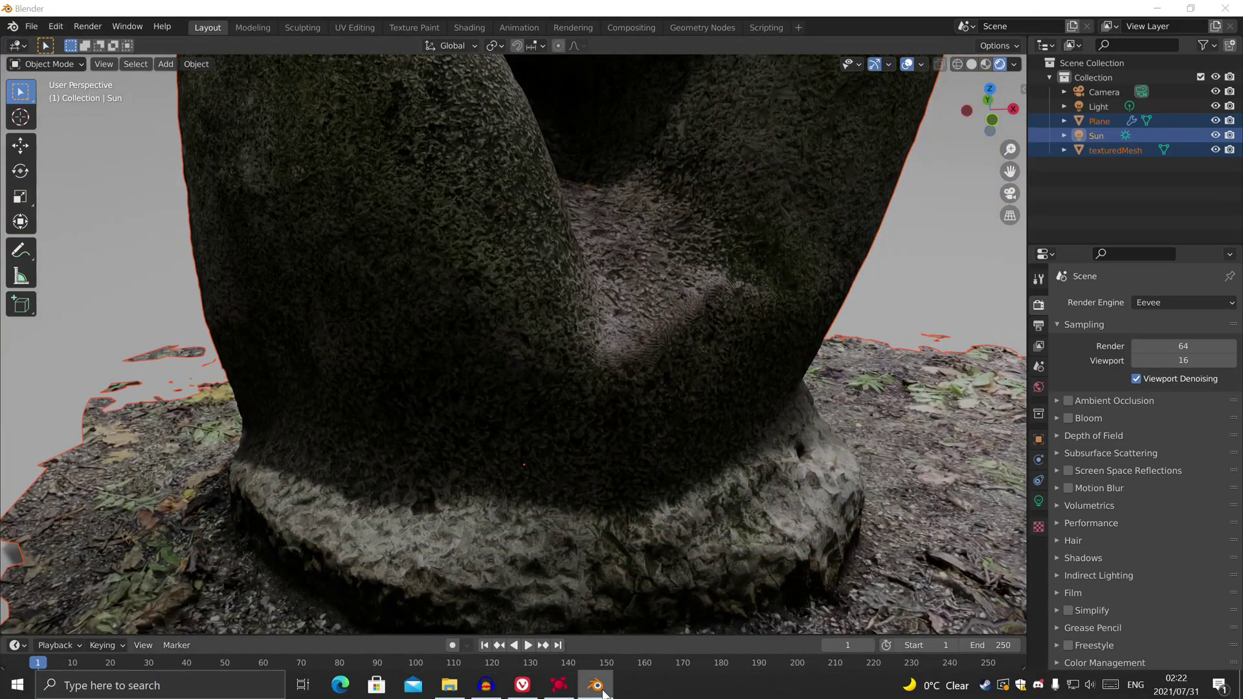
right_click(595, 685)
middle_click_drag(846, 499, 644, 311)
mouse_move(580, 437)
middle_mouse_down()
mouse_move(450, 443)
mouse_move(662, 517)
middle_mouse_up()
scroll(498, 391, "down", 6)
mouse_move(515, 428)
middle_mouse_down()
mouse_move(638, 398)
mouse_move(721, 277)
mouse_move(858, 486)
mouse_move(746, 387)
mouse_move(680, 380)
mouse_move(641, 297)
mouse_move(632, 492)
mouse_move(602, 338)
mouse_move(552, 438)
mouse_move(552, 360)
mouse_move(531, 441)
mouse_move(522, 386)
mouse_move(616, 361)
mouse_move(481, 364)
middle_mouse_up()
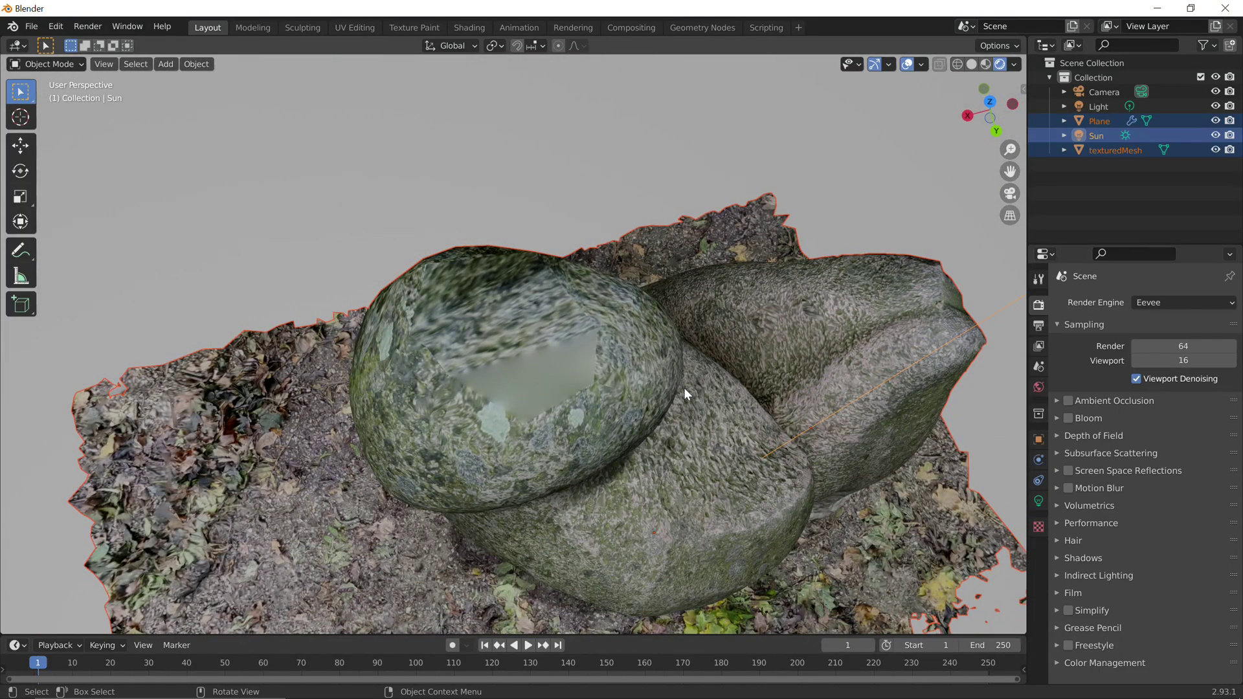
Orbit from a top-down view to low side views of the whole sculpture
middle_click_drag(684, 388, 504, 303)
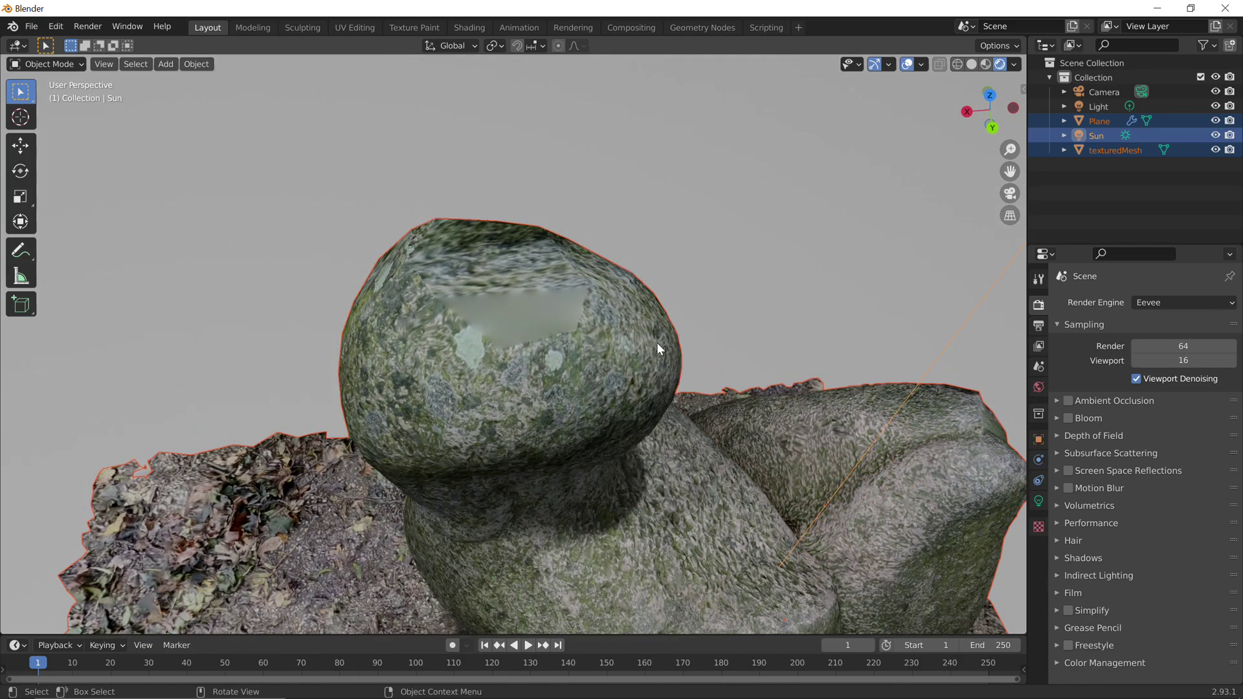
middle_click_drag(657, 344, 267, 252)
mouse_move(772, 158)
middle_mouse_down()
mouse_move(777, 311)
mouse_move(669, 336)
mouse_move(709, 392)
mouse_move(681, 288)
mouse_move(638, 242)
mouse_move(649, 331)
mouse_move(710, 444)
mouse_move(603, 356)
mouse_move(554, 370)
mouse_move(521, 339)
mouse_move(657, 325)
mouse_move(597, 315)
mouse_move(631, 325)
middle_mouse_up()
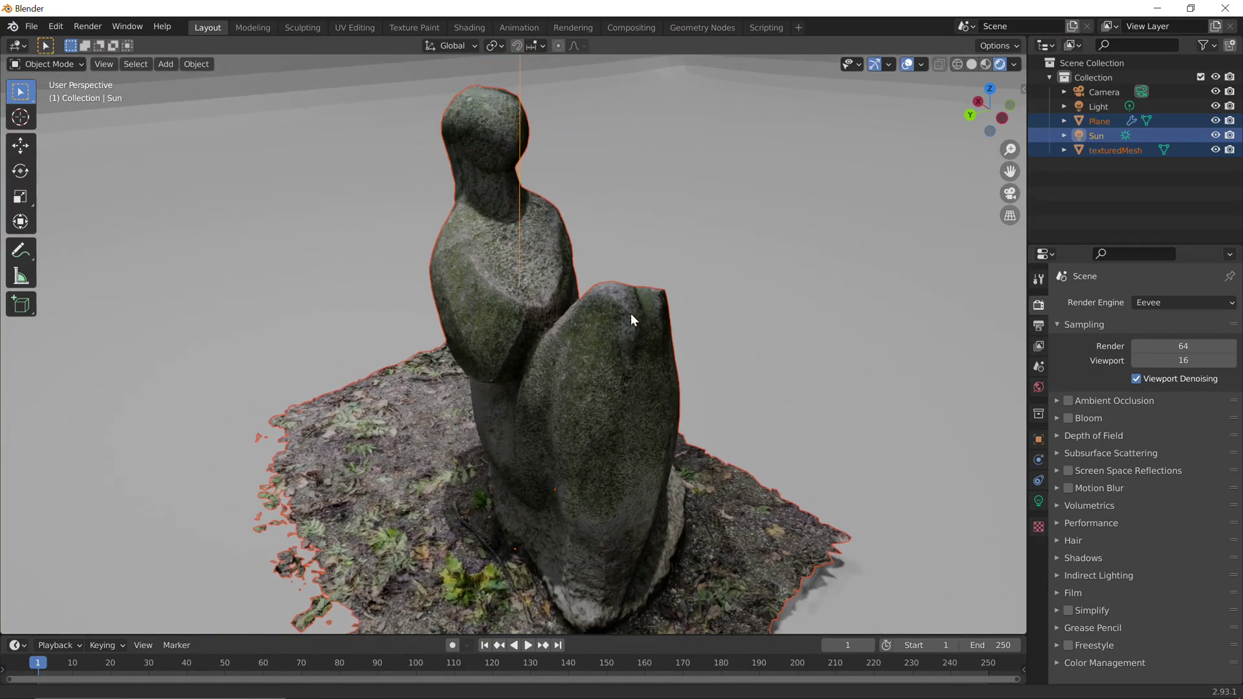
mouse_move(713, 349)
middle_mouse_down()
mouse_move(582, 327)
mouse_move(648, 323)
middle_mouse_up()
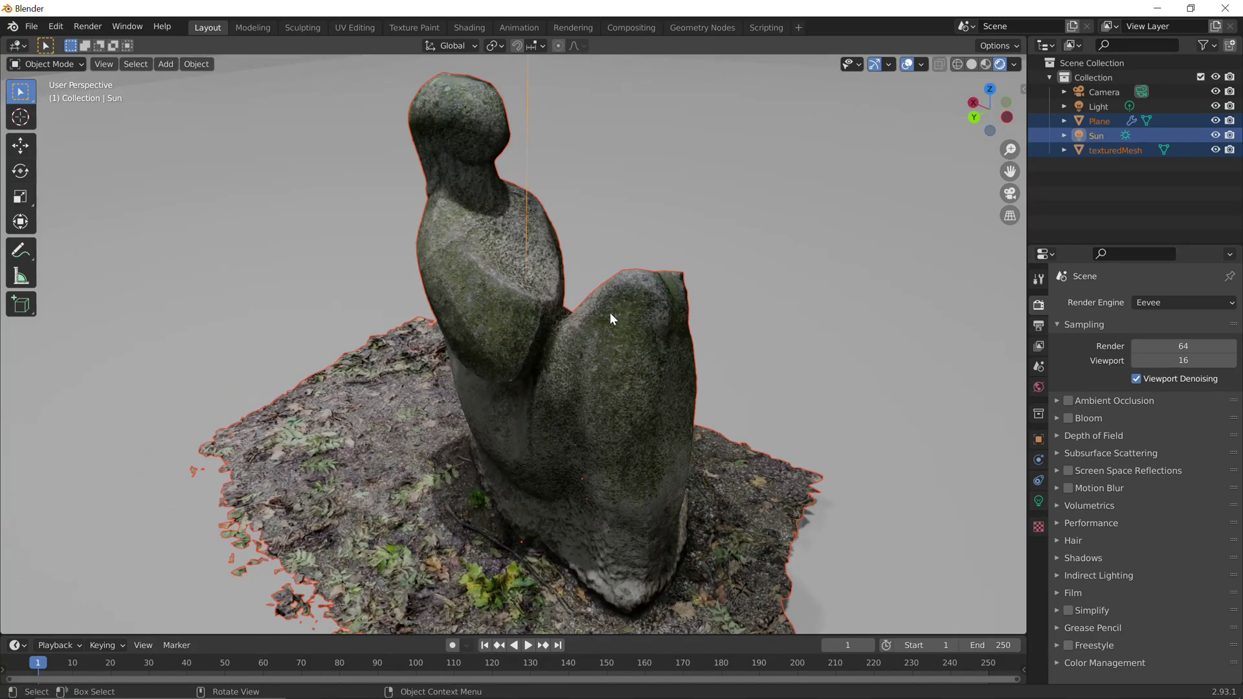
mouse_move(596, 309)
middle_mouse_down()
mouse_move(651, 290)
mouse_move(569, 286)
mouse_move(686, 303)
mouse_move(646, 293)
middle_mouse_up()
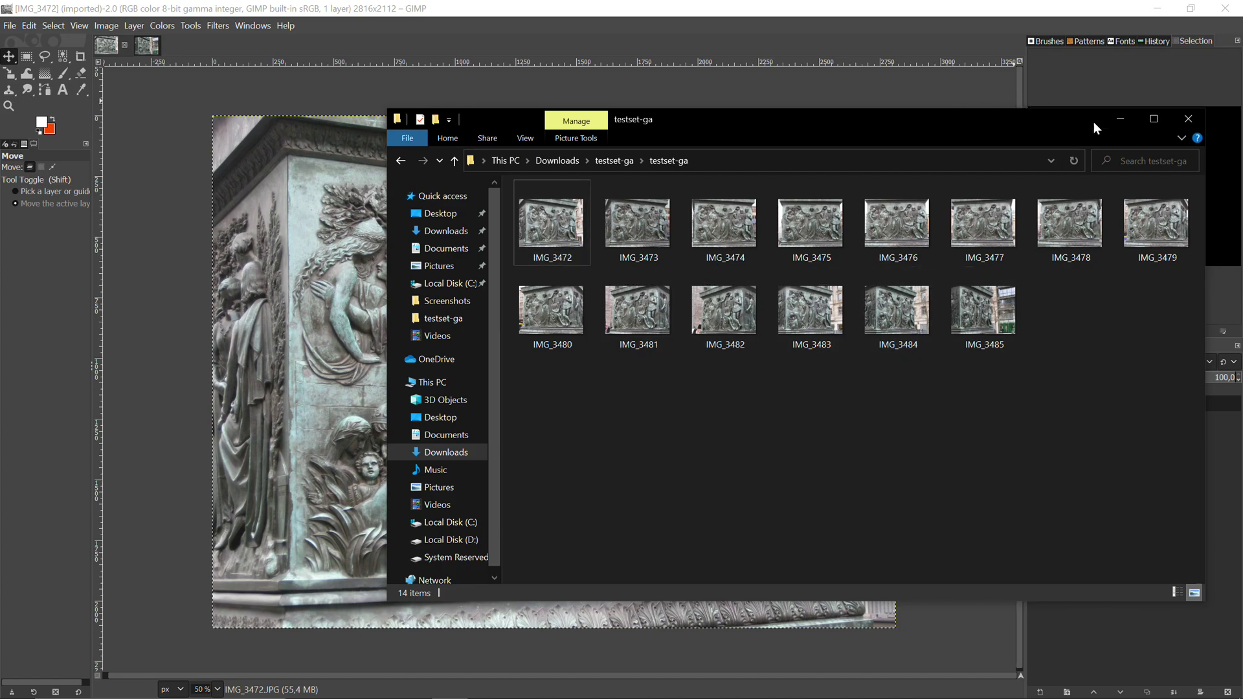
Close the photo folder, view IMG_3485 in GIMP, and switch to MeshroomCL
left_click(1188, 119)
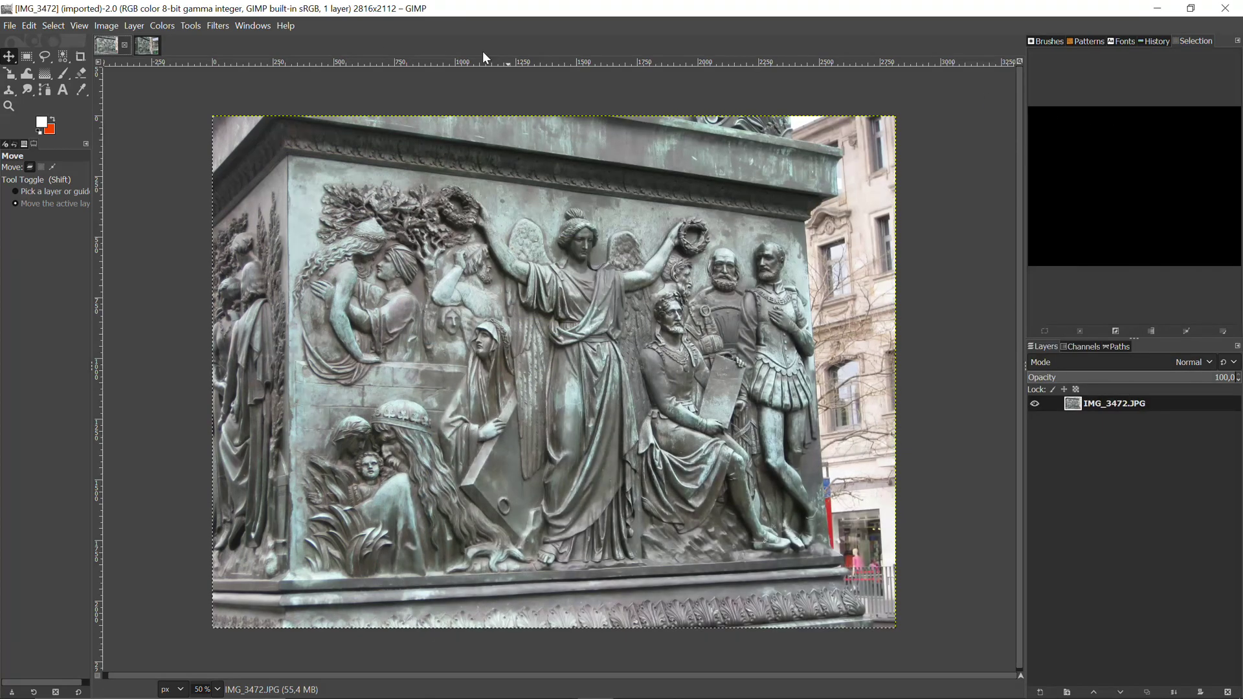
left_click(144, 48)
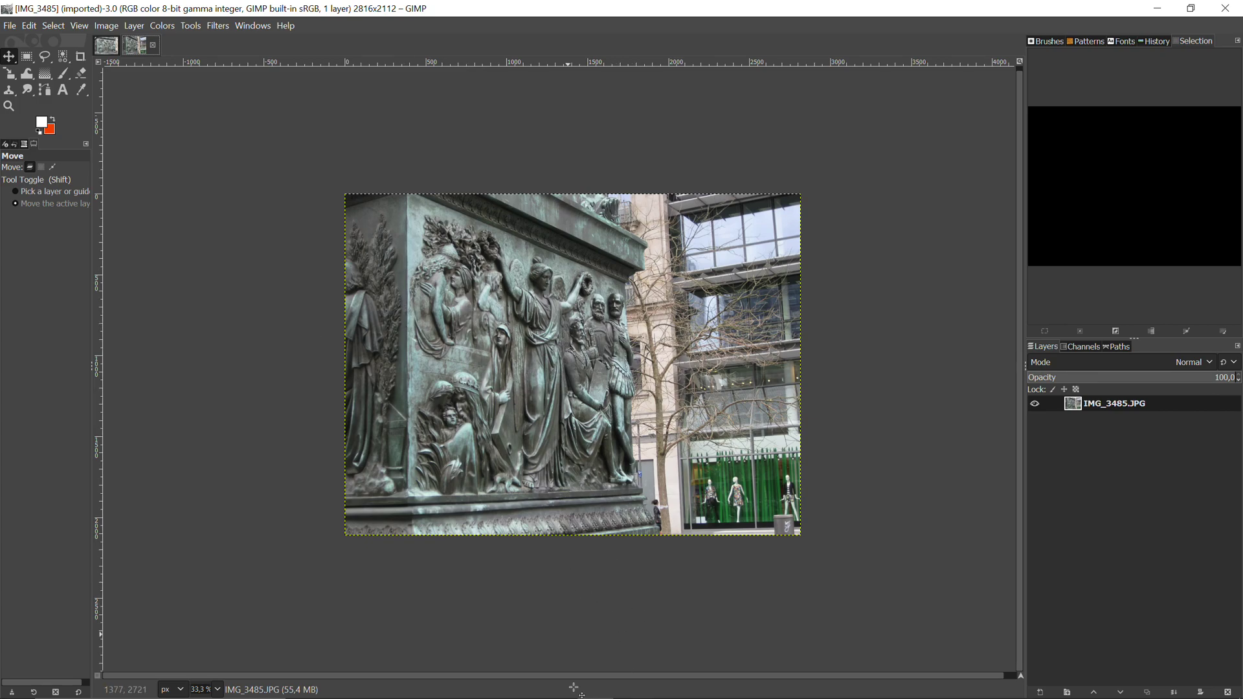
mouse_move(557, 685)
left_click(547, 586)
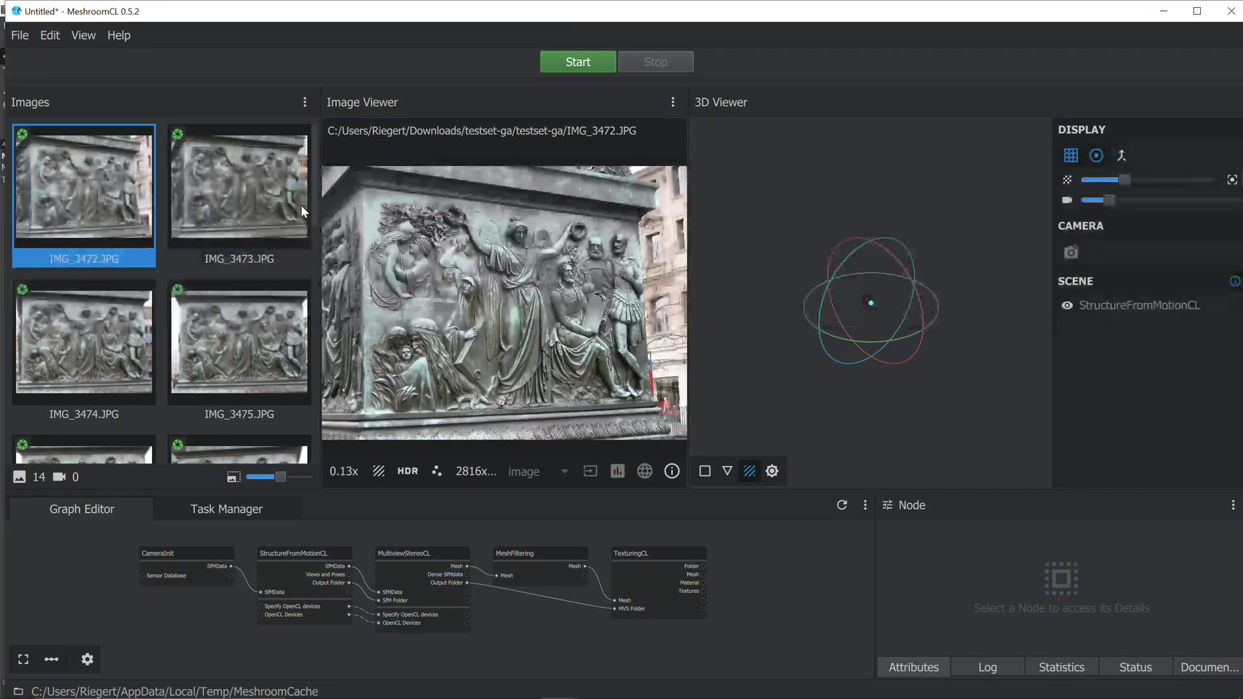
Scroll through the 14 testset-ga photo thumbnails in the Images panel
scroll(183, 164, "down", 1)
scroll(213, 223, "down", 10)
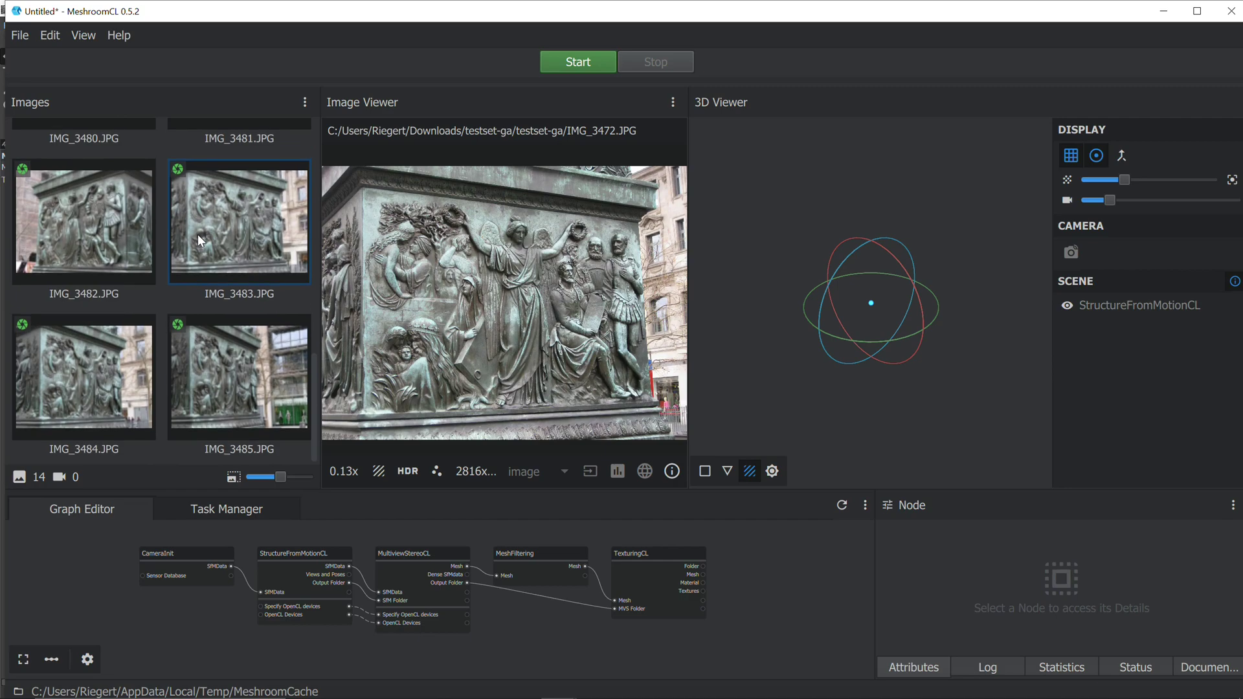
scroll(151, 300, "up", 3)
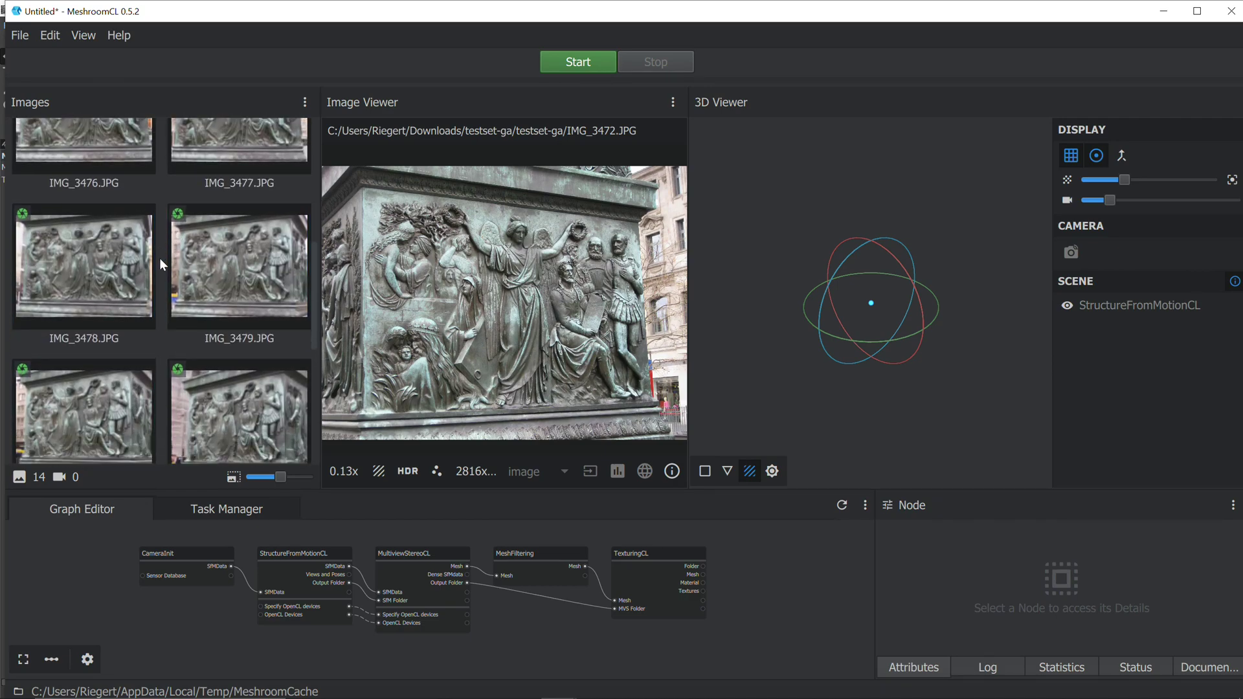
scroll(142, 251, "down", 3)
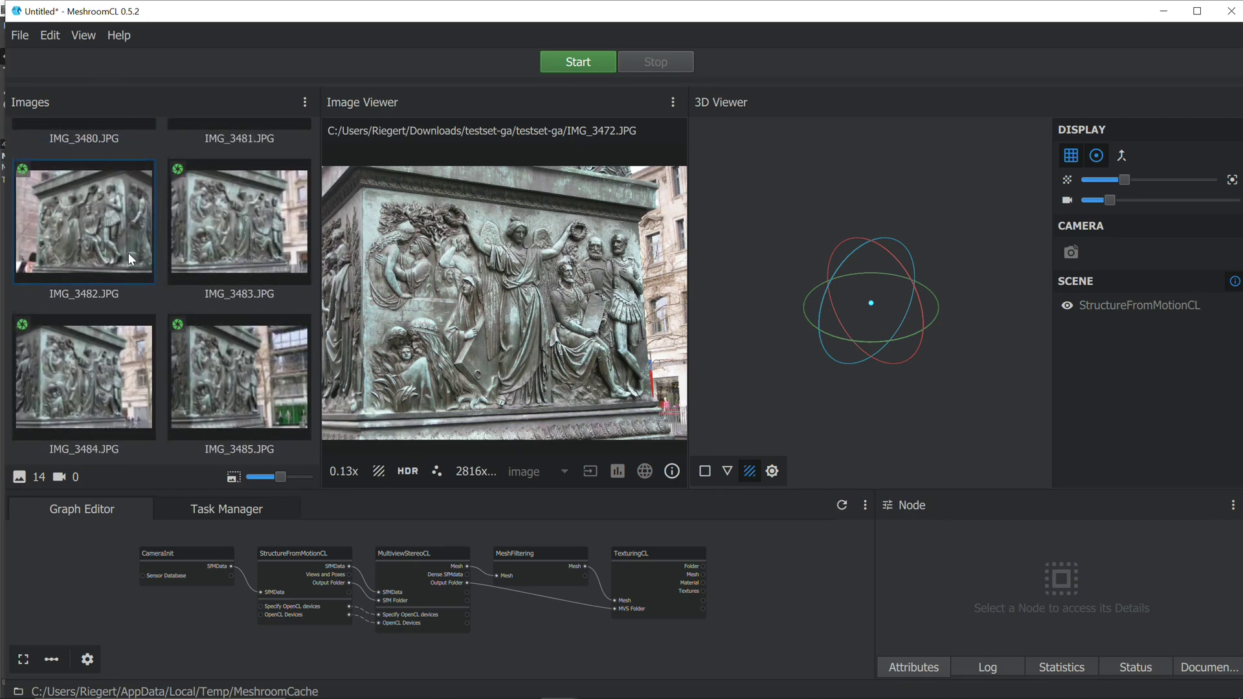
scroll(127, 254, "up", 12)
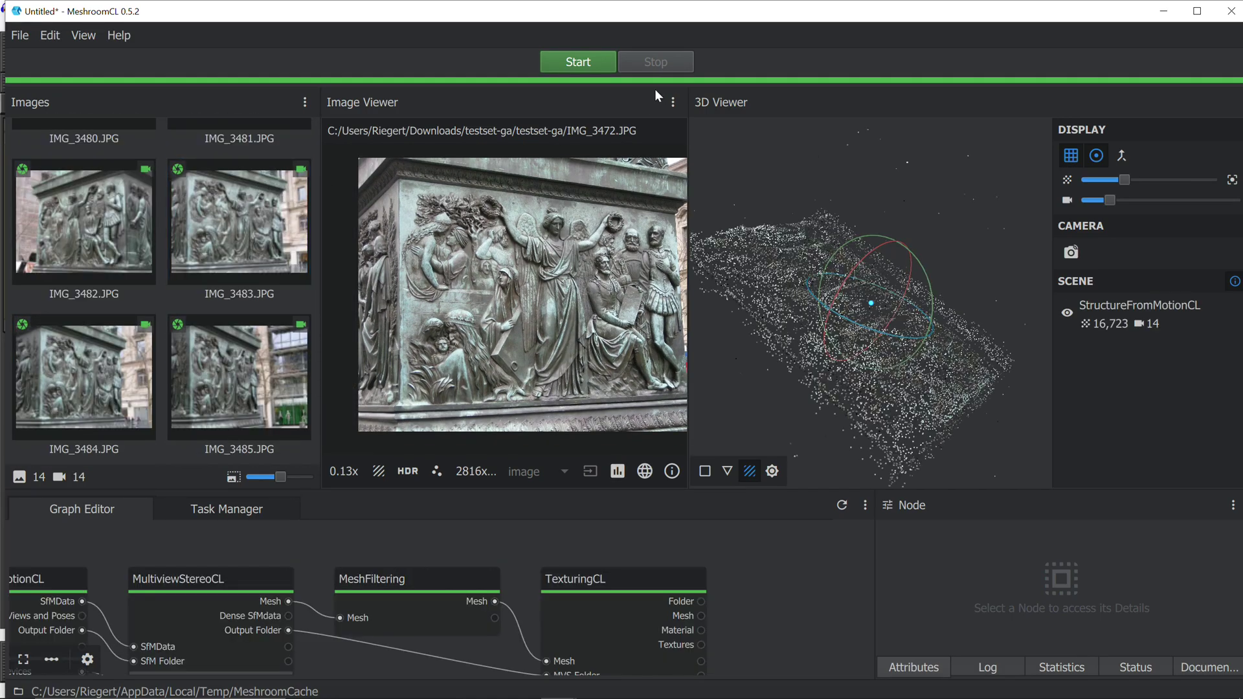
Orbit the point cloud from above and show the StructureFromMotionCL node's Attributes
left_click_drag(784, 274, 907, 232)
scroll(350, 565, "down", 3)
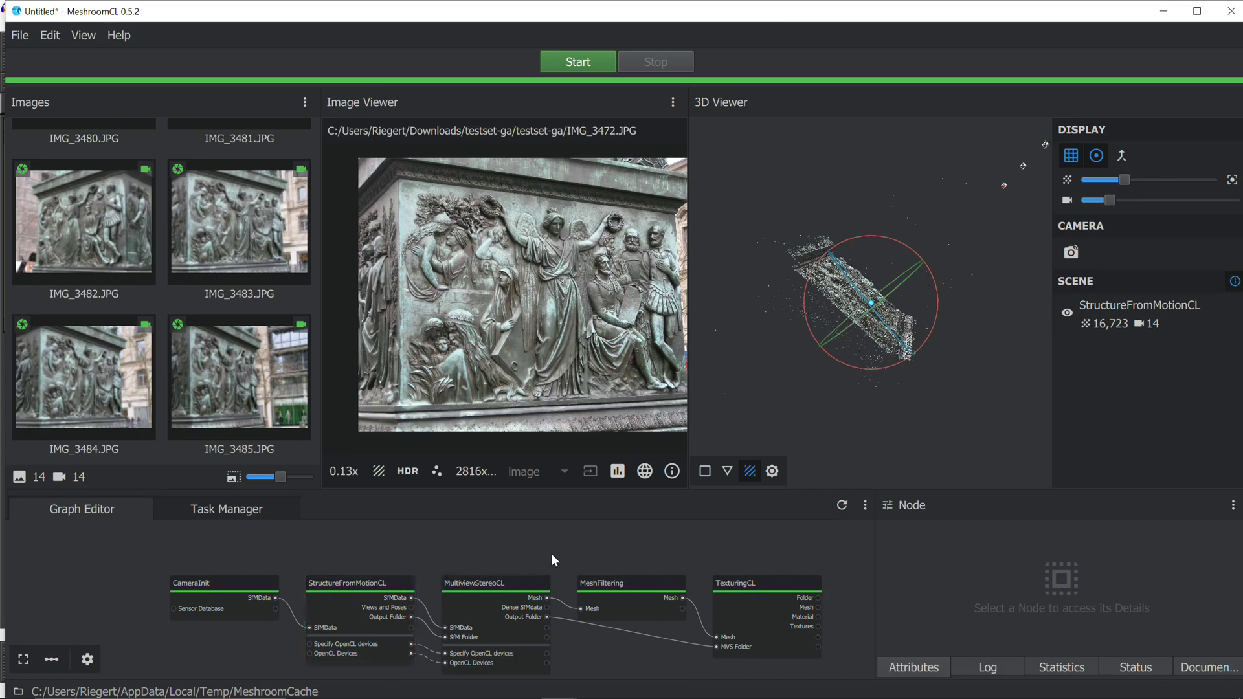
middle_click_drag(441, 569, 375, 567)
scroll(376, 569, "up", 3)
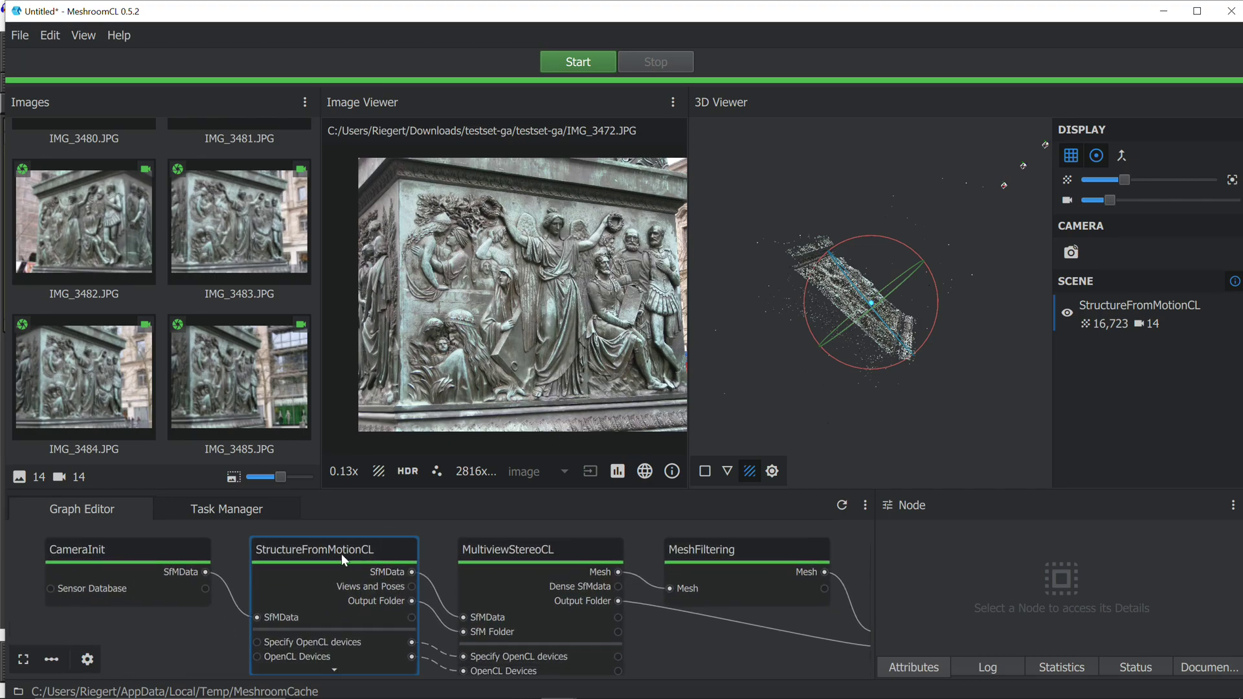
left_click(304, 556)
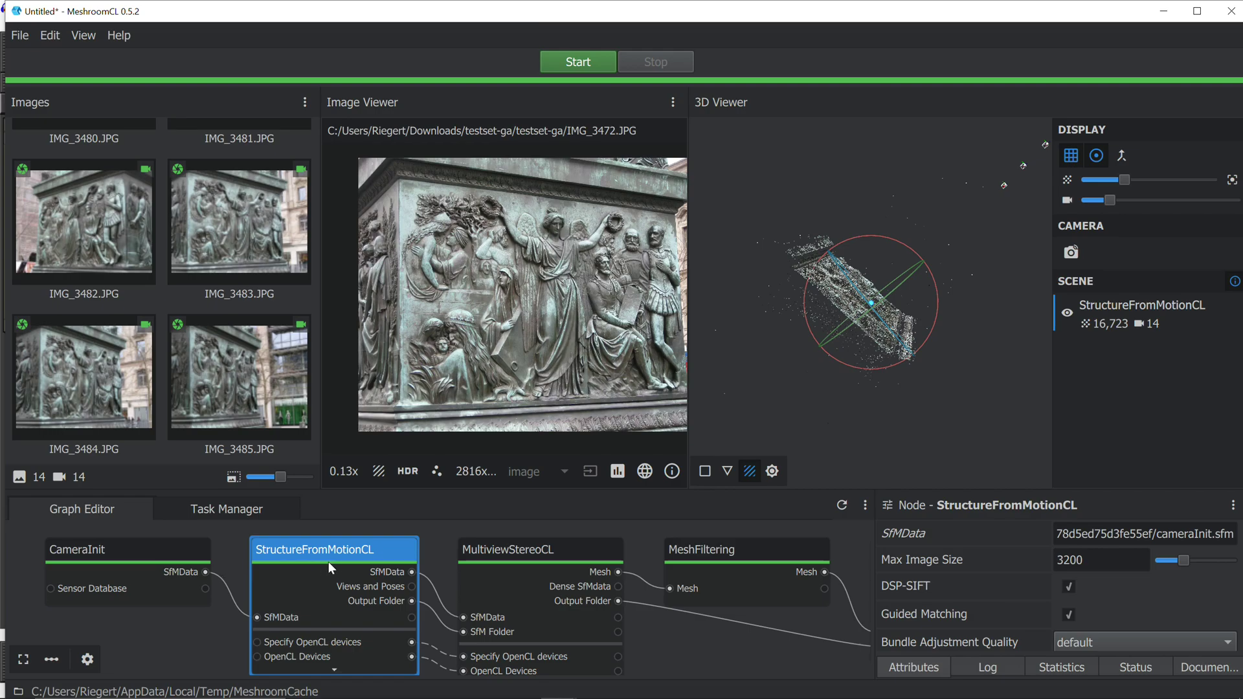
Rotate and zoom the relief's point cloud to a front view, then an upright edge-on view
scroll(320, 557, "down", 3)
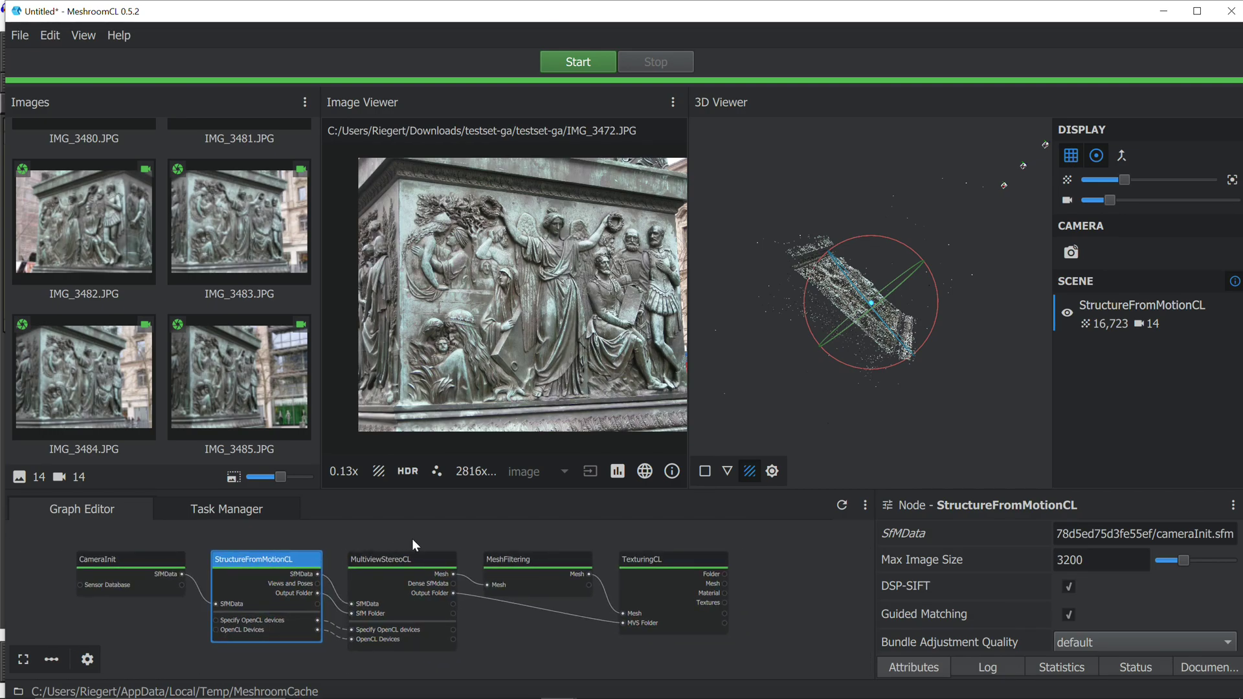
scroll(396, 541, "down", 1)
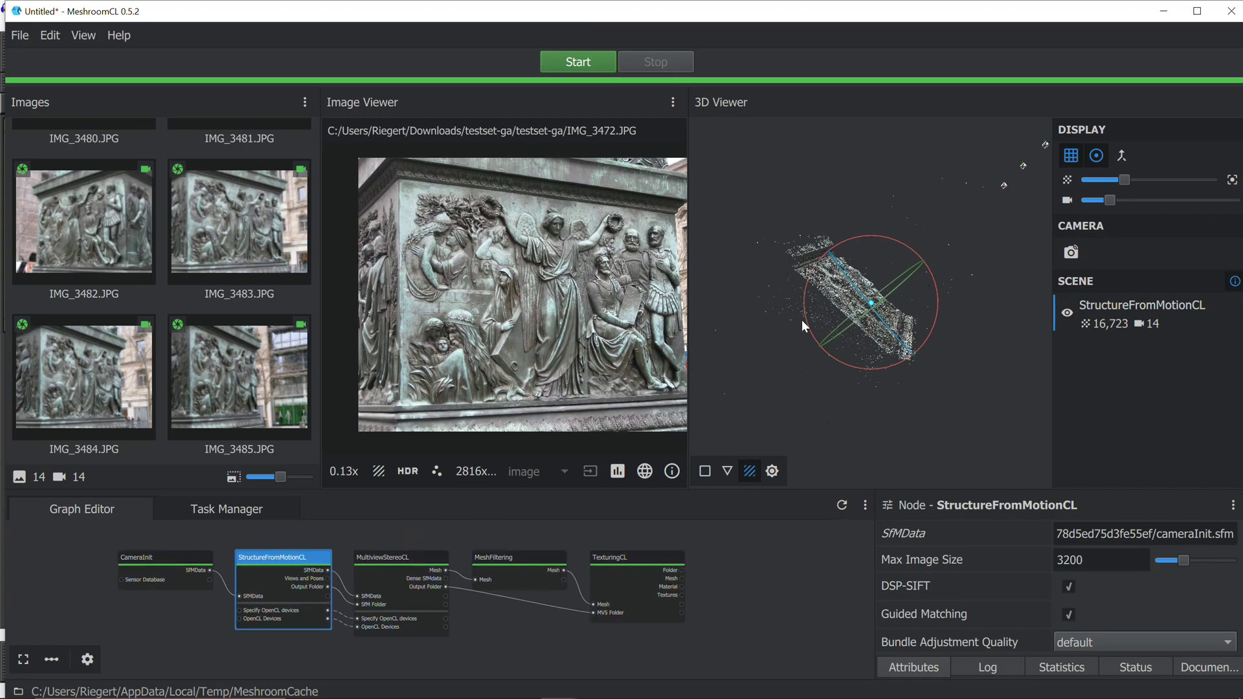
left_click_drag(802, 319, 728, 298)
left_click_drag(821, 285, 842, 265)
scroll(874, 301, "up", 5)
scroll(874, 301, "down", 5)
scroll(702, 570, "up", 3)
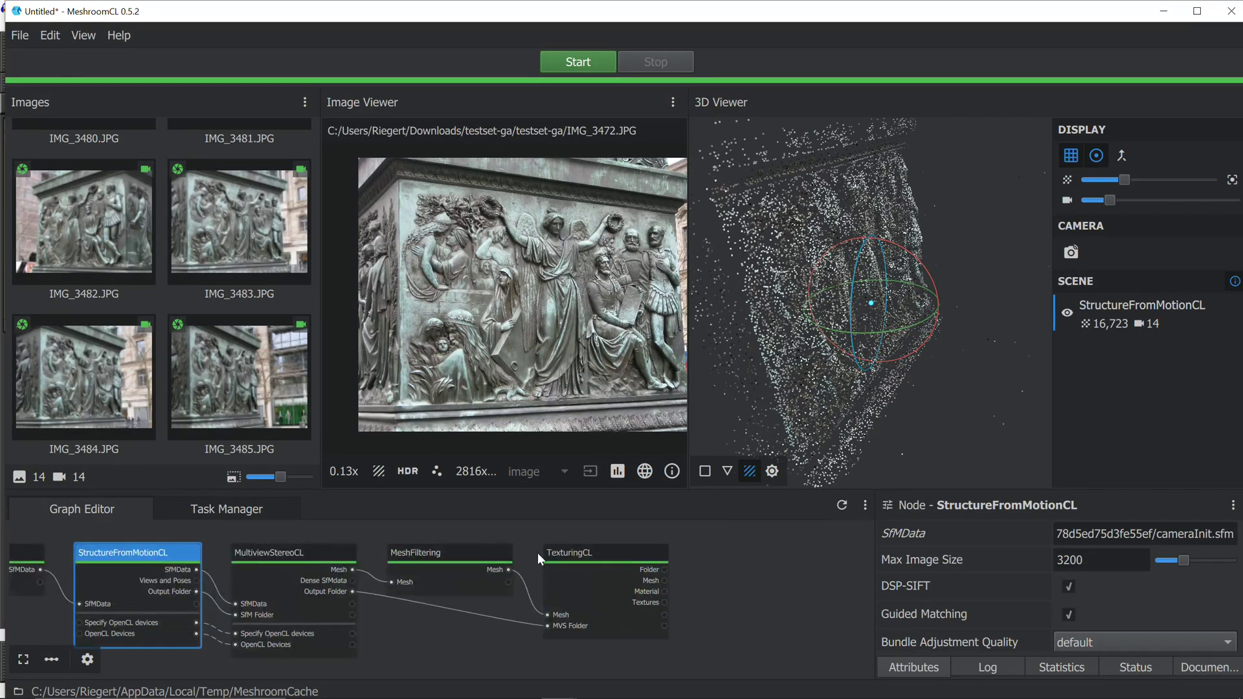
left_click_drag(777, 362, 835, 310)
Navigate from testset-ga through MeshroomCache and TexturingCL into the hash-named output folder
left_click(445, 692)
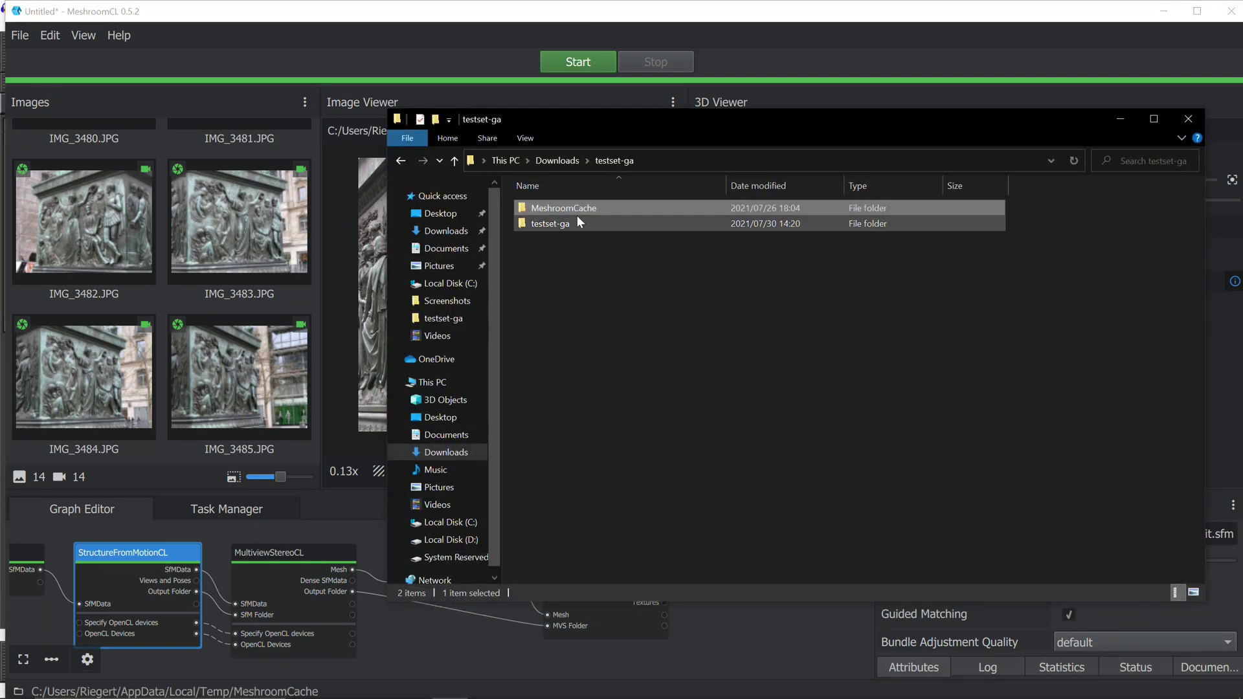
mouse_move(565, 208)
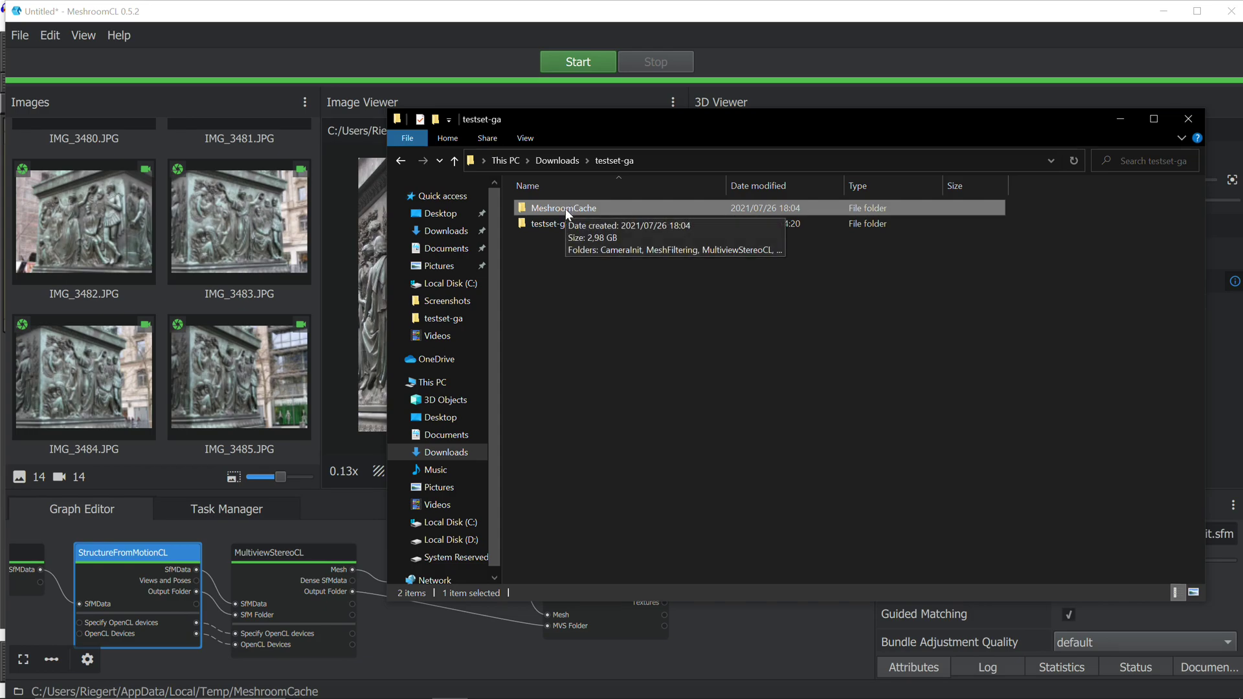
double_click(565, 208)
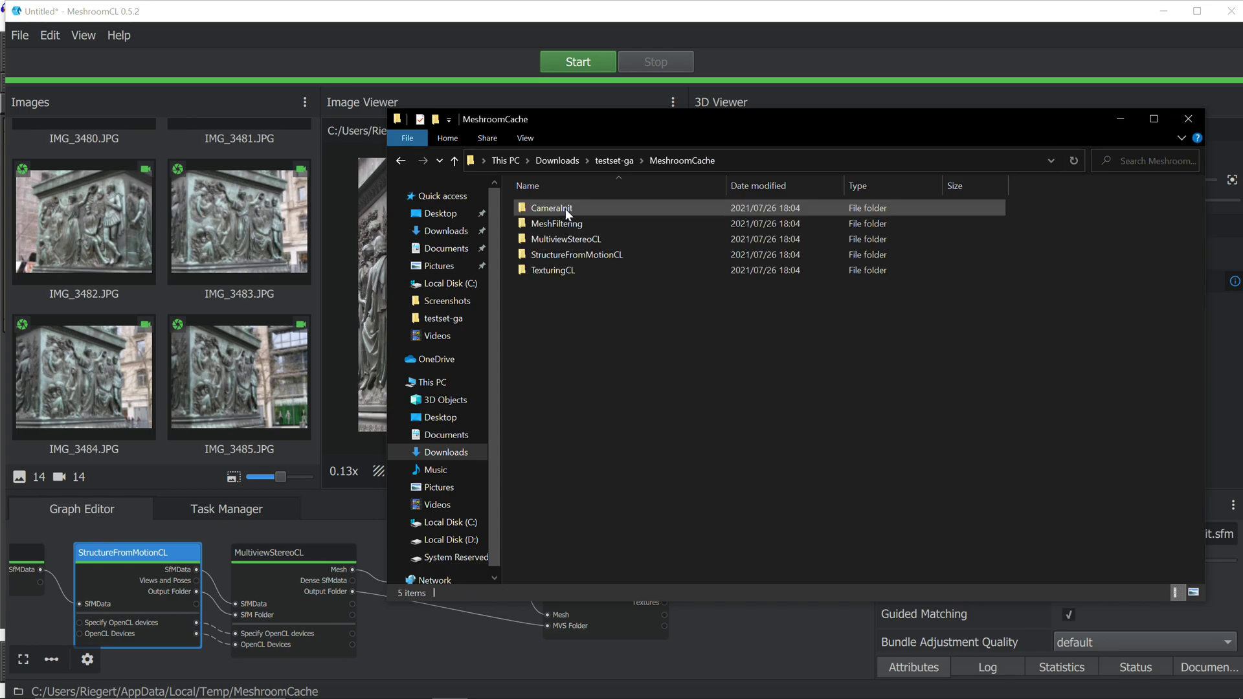
double_click(552, 271)
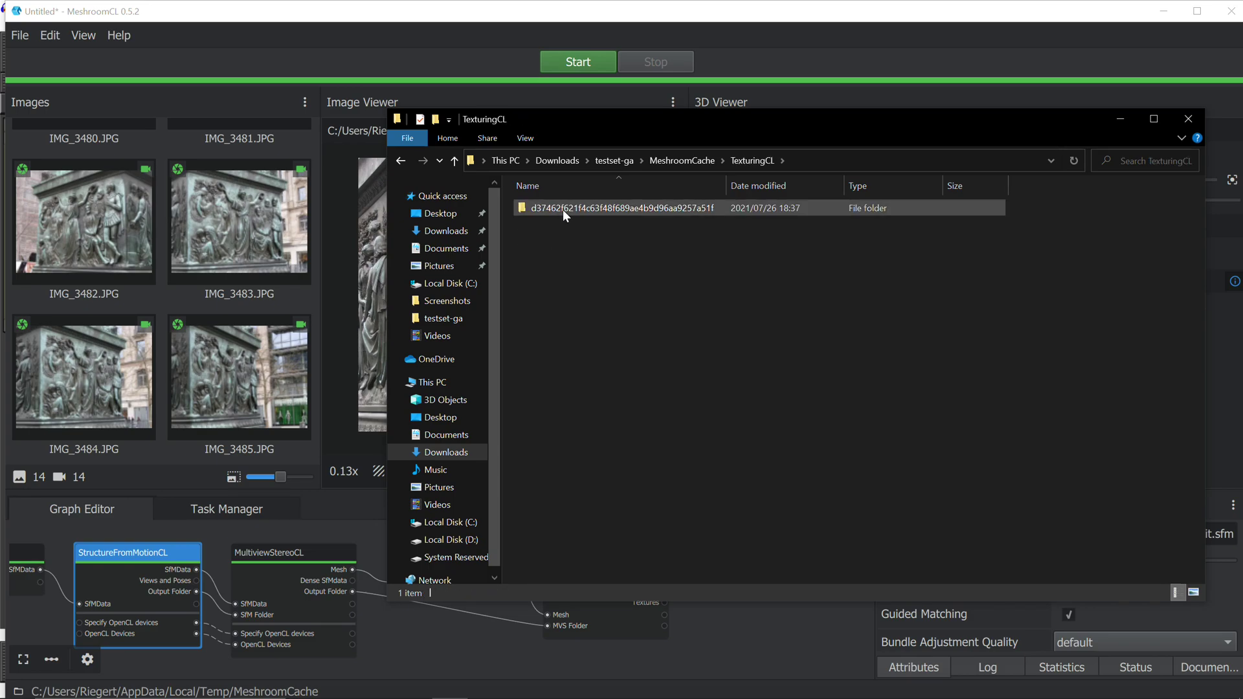
double_click(562, 209)
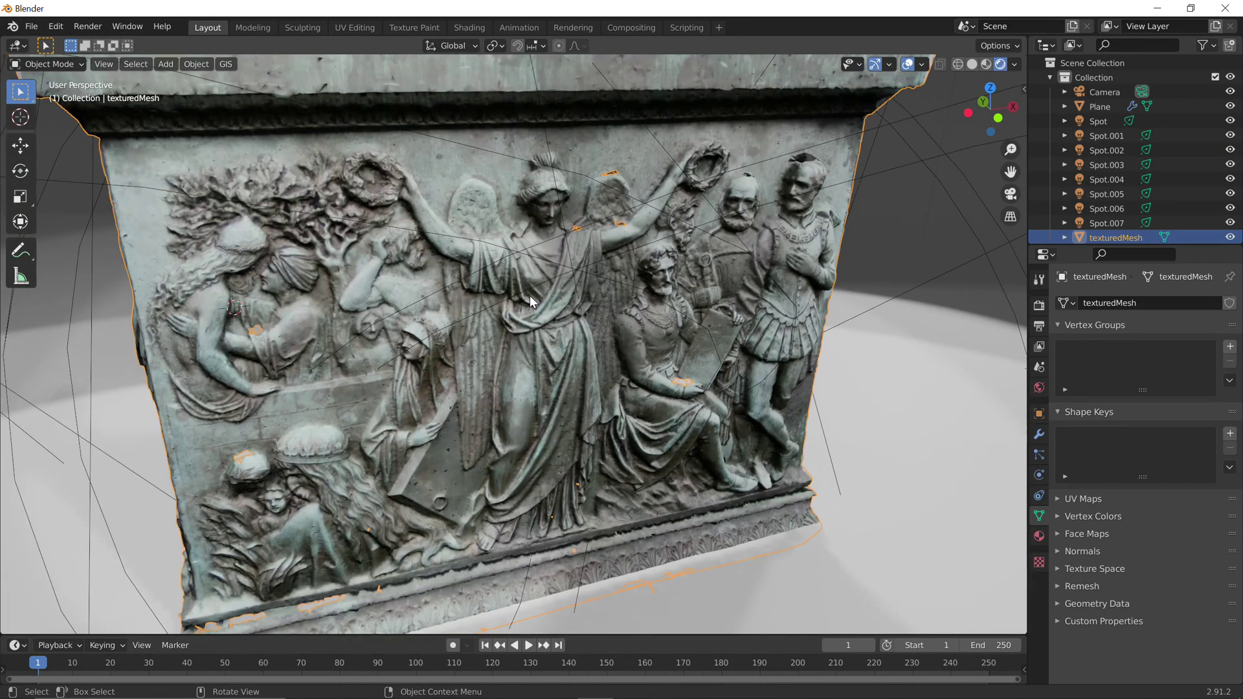
middle_click_drag(438, 306, 489, 295)
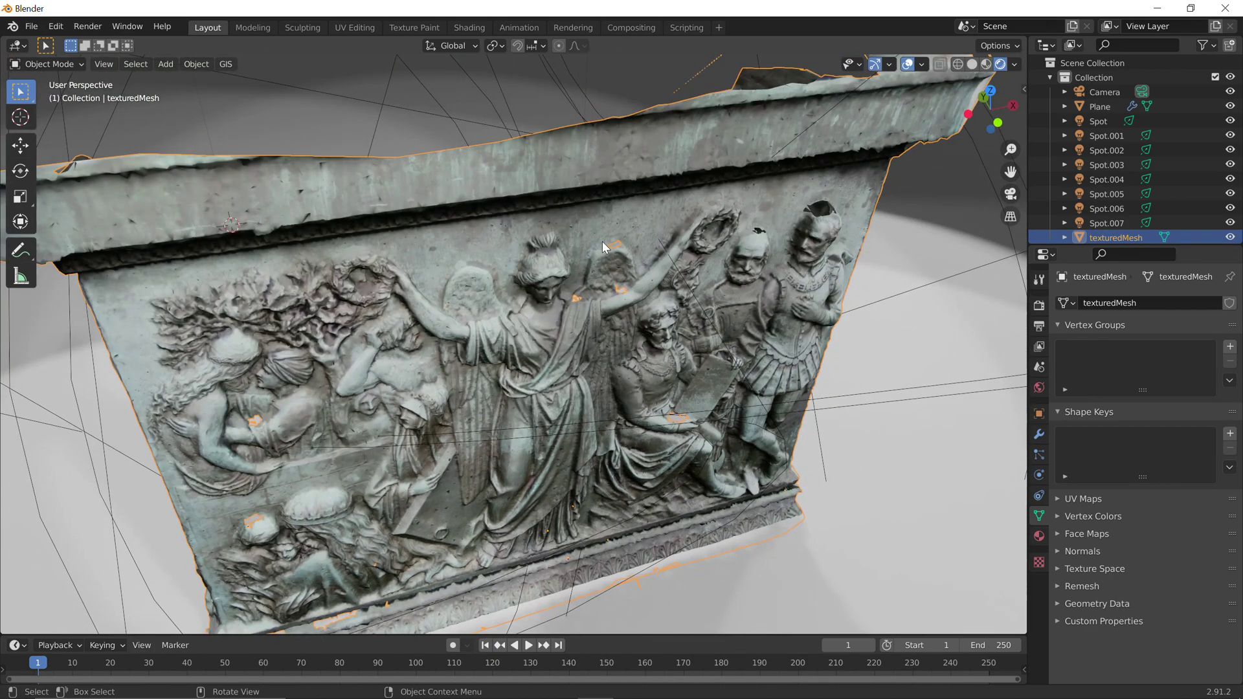
middle_click_drag(625, 252, 642, 293)
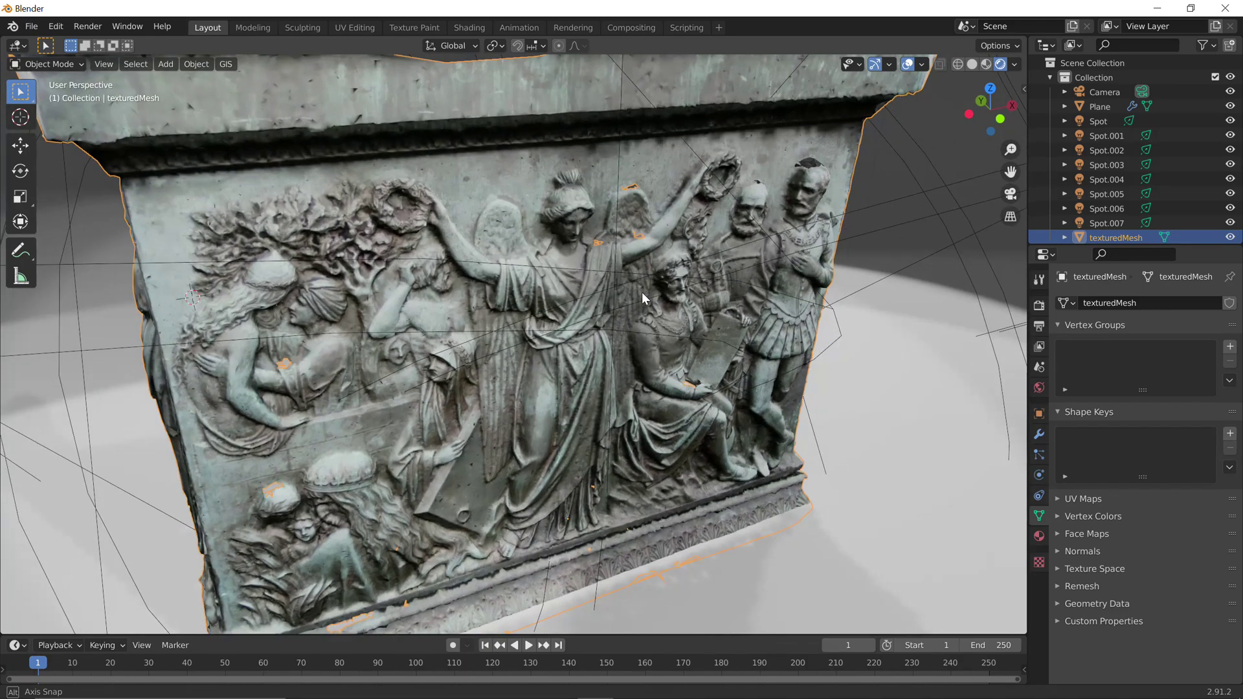
middle_click_drag(621, 246, 624, 278)
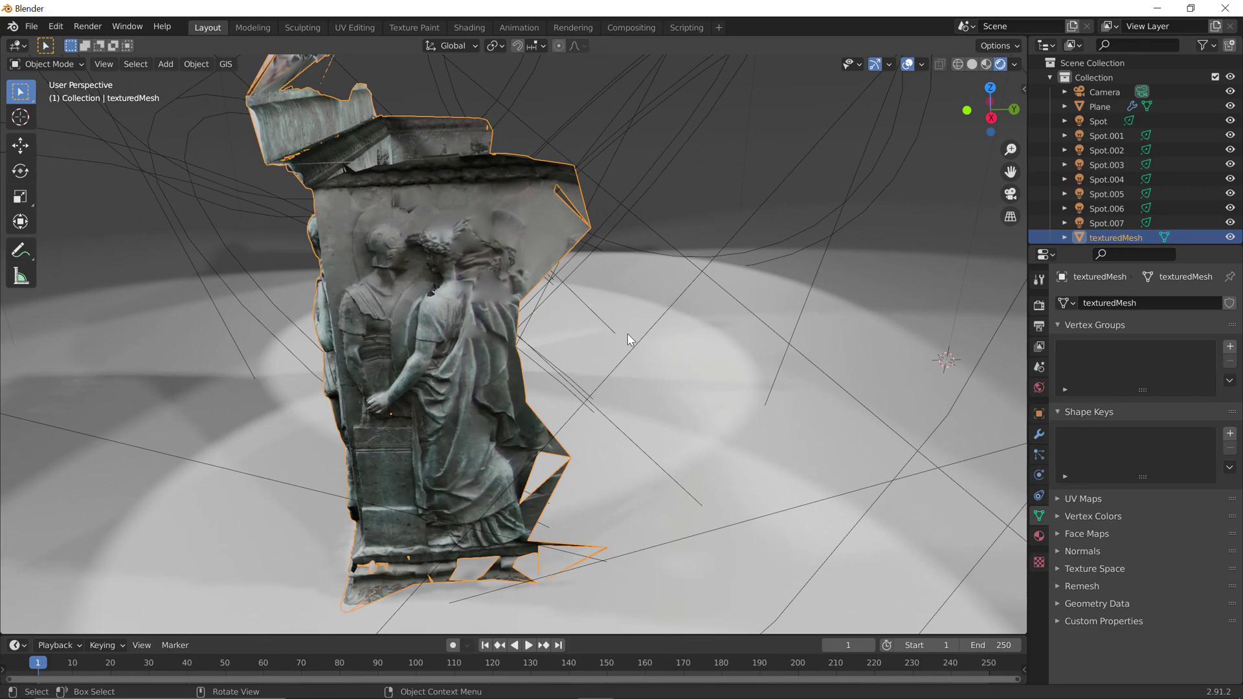
middle_click_drag(628, 333, 694, 285)
middle_click_drag(509, 296, 526, 336)
scroll(583, 310, "up", 4)
middle_click_drag(584, 207, 798, 264)
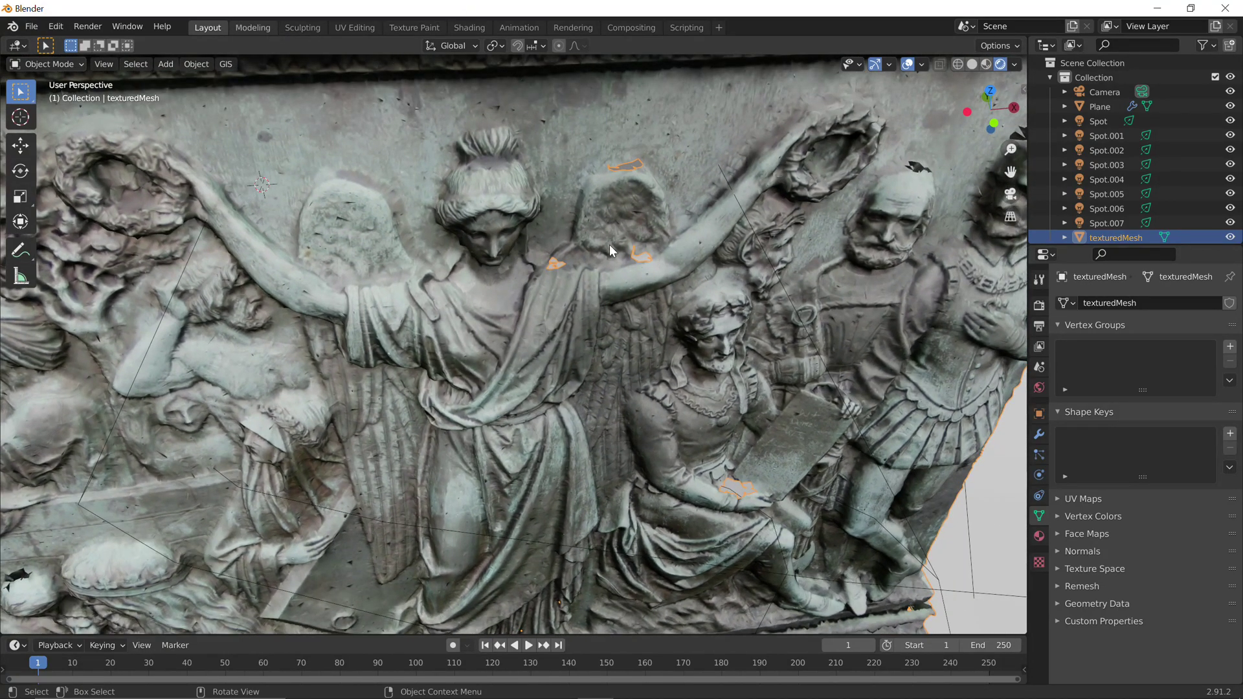
key("ctrl+Page_Down")
middle_click_drag(599, 337, 547, 332)
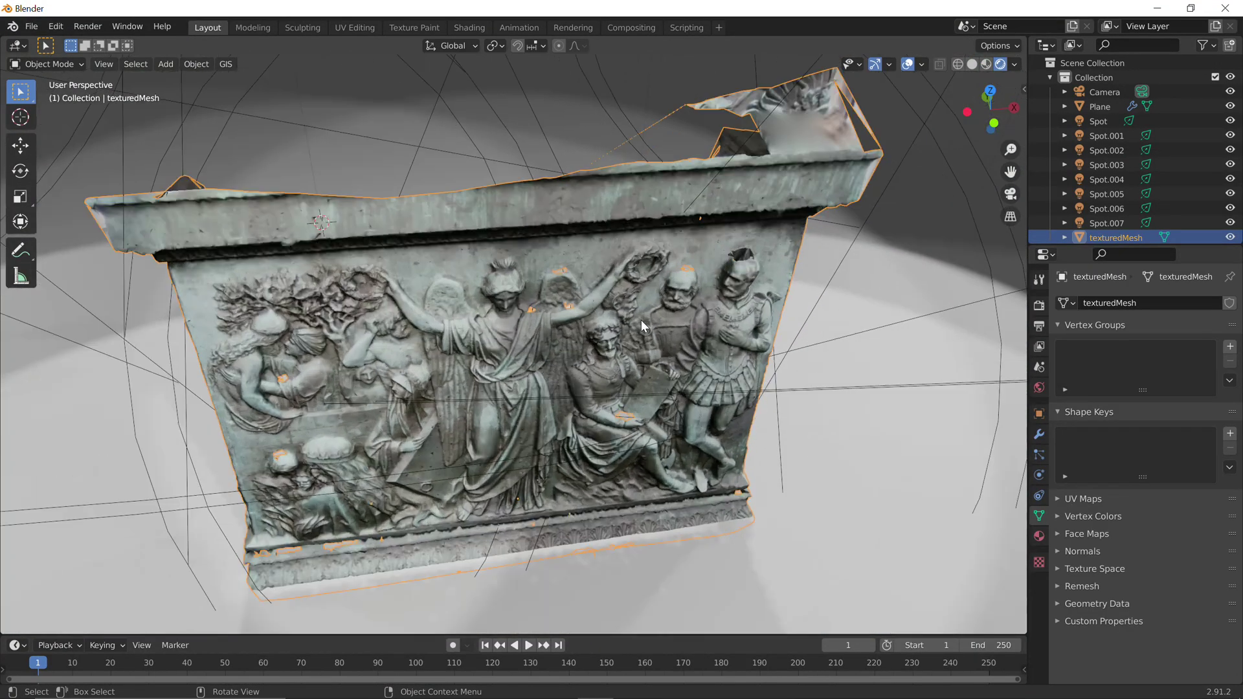
middle_click_drag(642, 323, 706, 295)
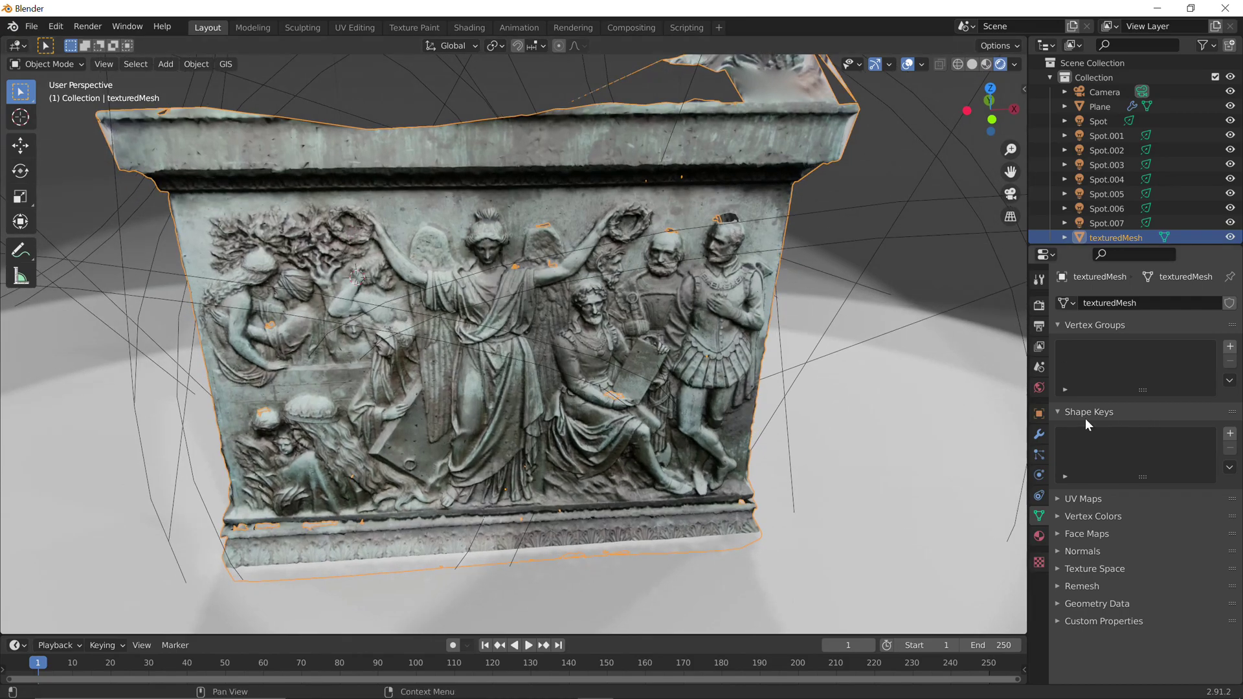
Add a Decimate modifier to texturedMesh and drag its ratio down to about 0.12
left_click(1040, 435)
left_click(1139, 304)
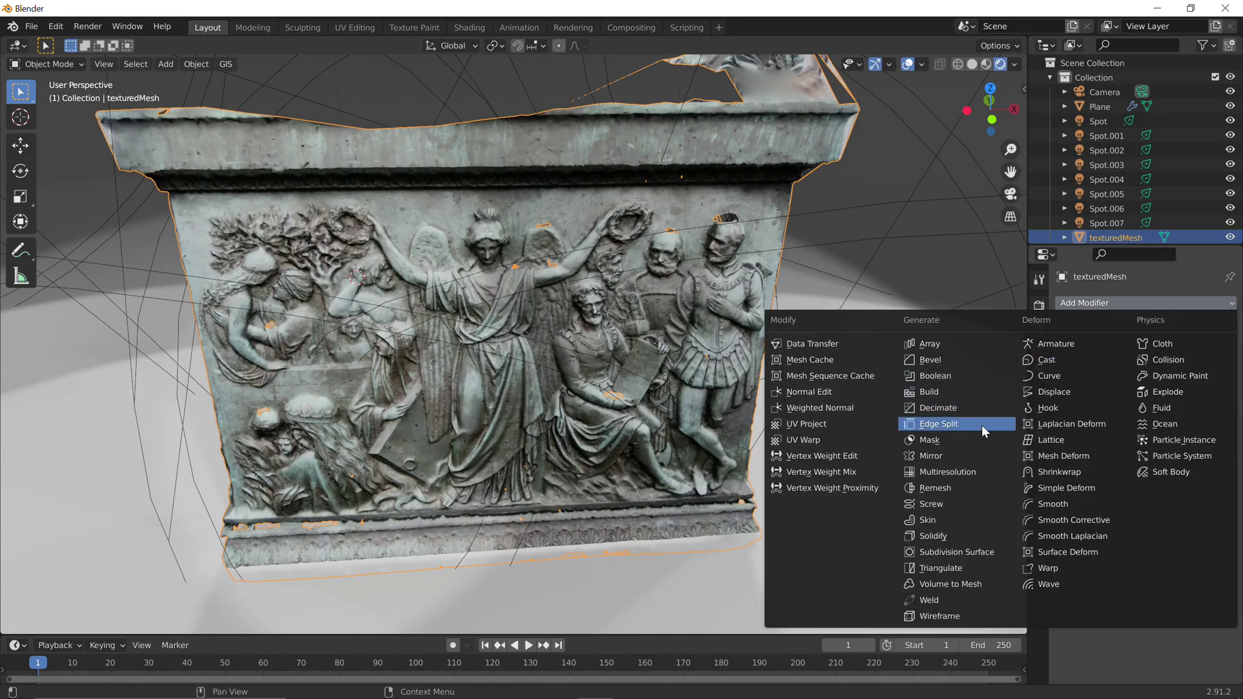
left_click(943, 407)
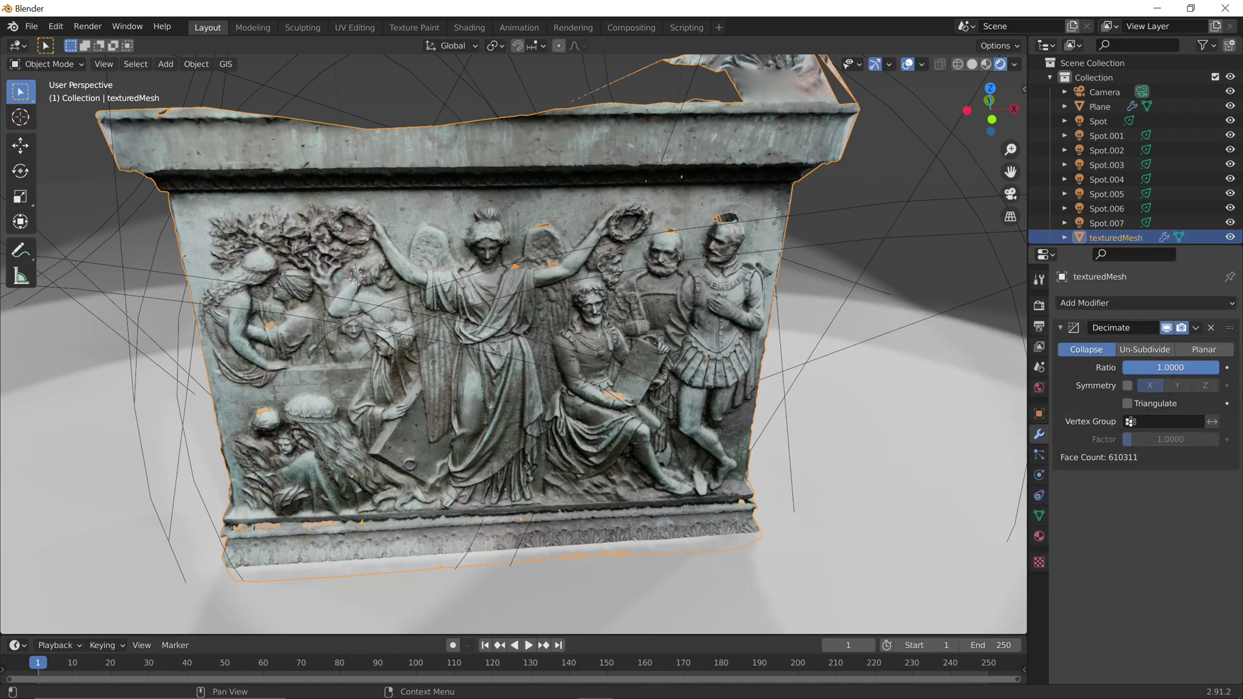
left_click_drag(1170, 367, 1165, 367)
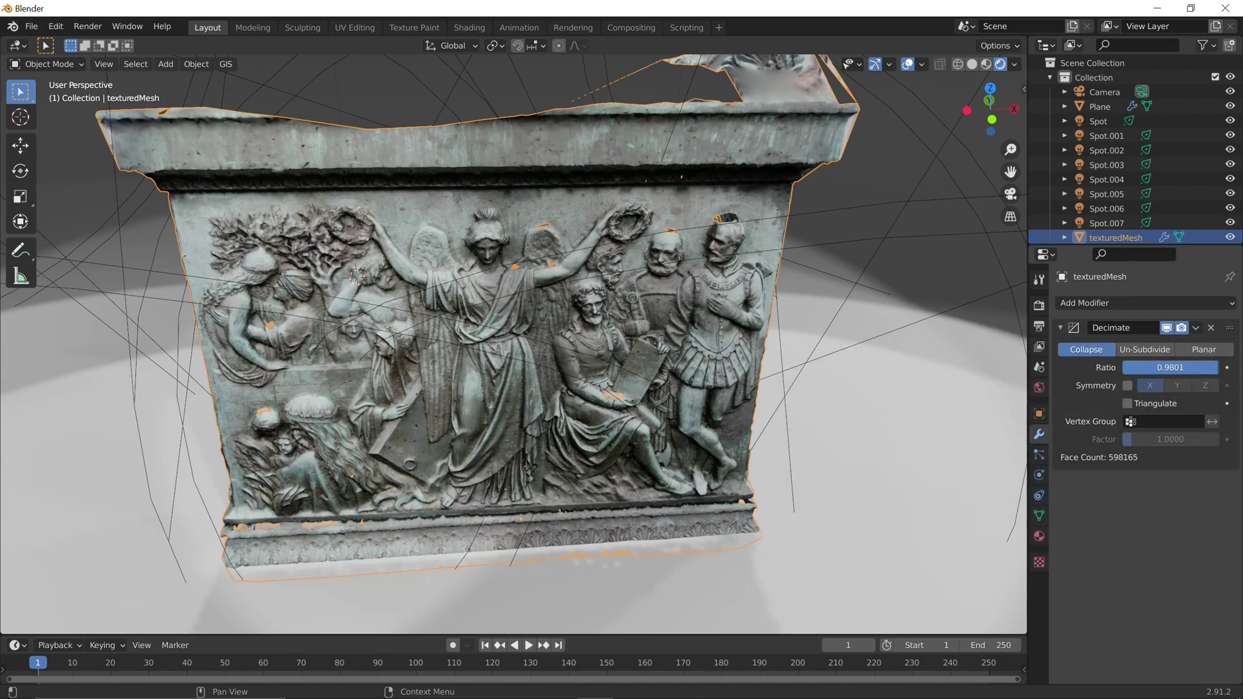
left_click_drag(1165, 368, 1146, 367)
left_click_drag(1146, 368, 1120, 368)
left_click_drag(1178, 368, 1134, 368)
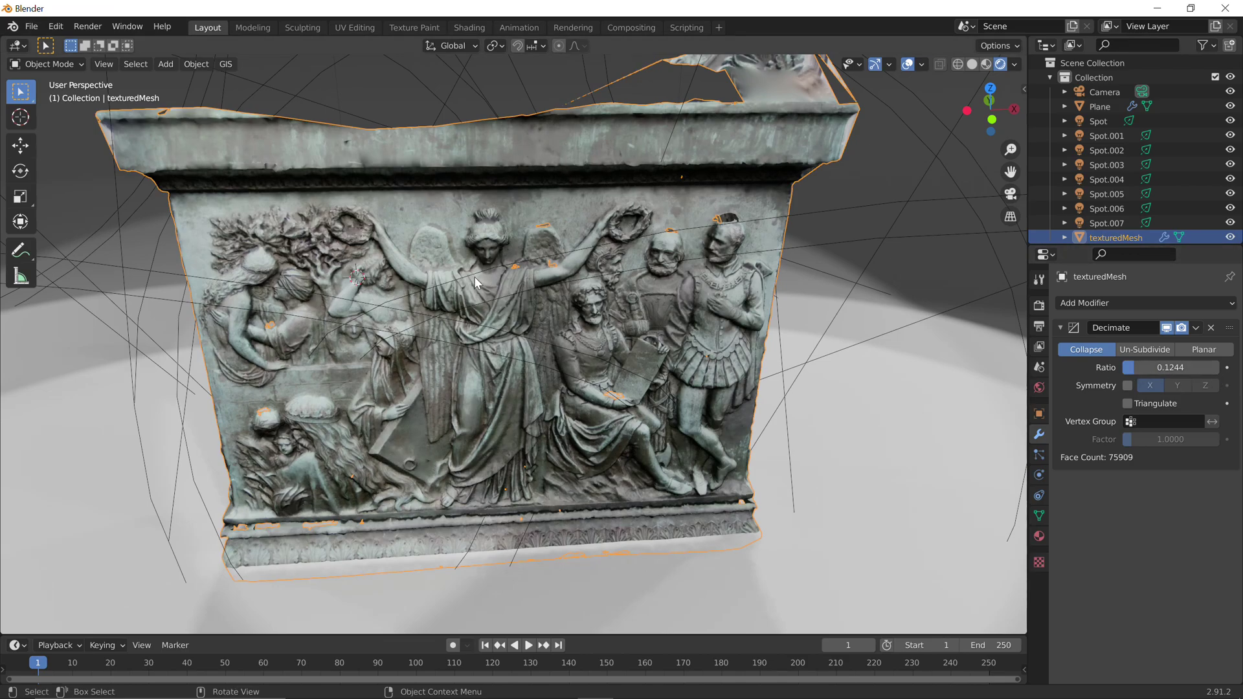
Set the Decimate ratio to exactly 0.1, leaving 61,030 faces, and inspect the surface
scroll(474, 277, "up", 5)
middle_click_drag(474, 277, 666, 239)
scroll(587, 253, "up", 4)
scroll(556, 238, "down", 4)
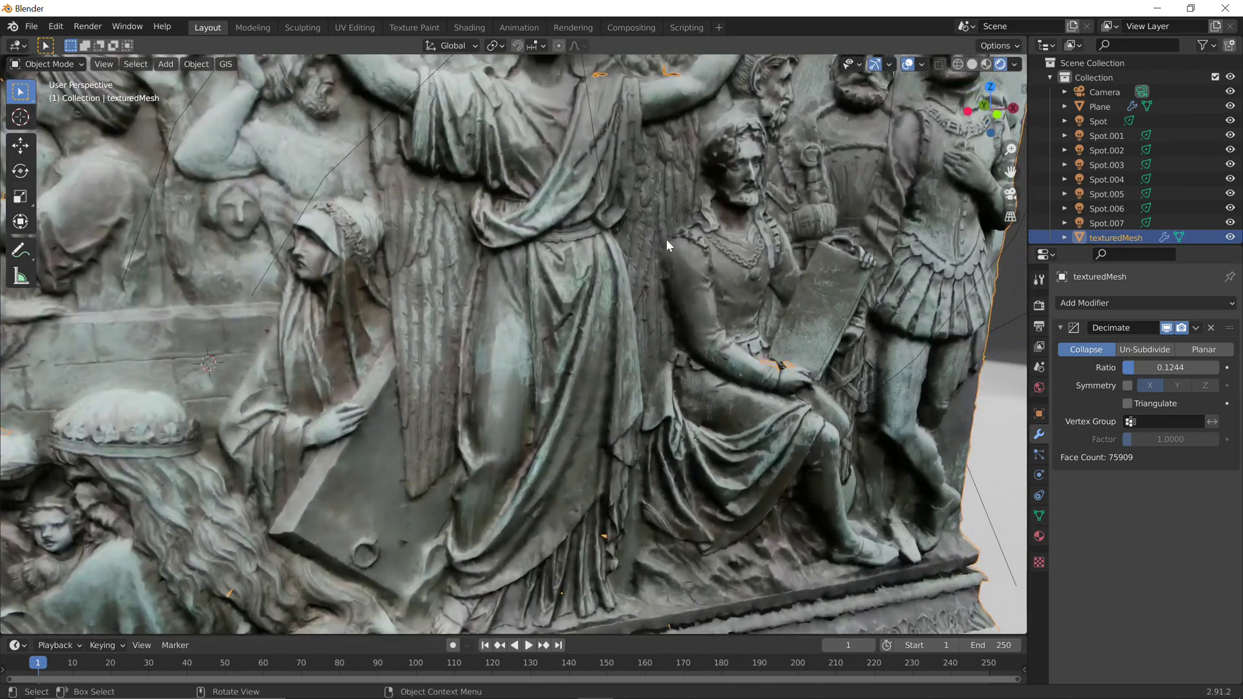
left_click(1145, 367)
type("0.1")
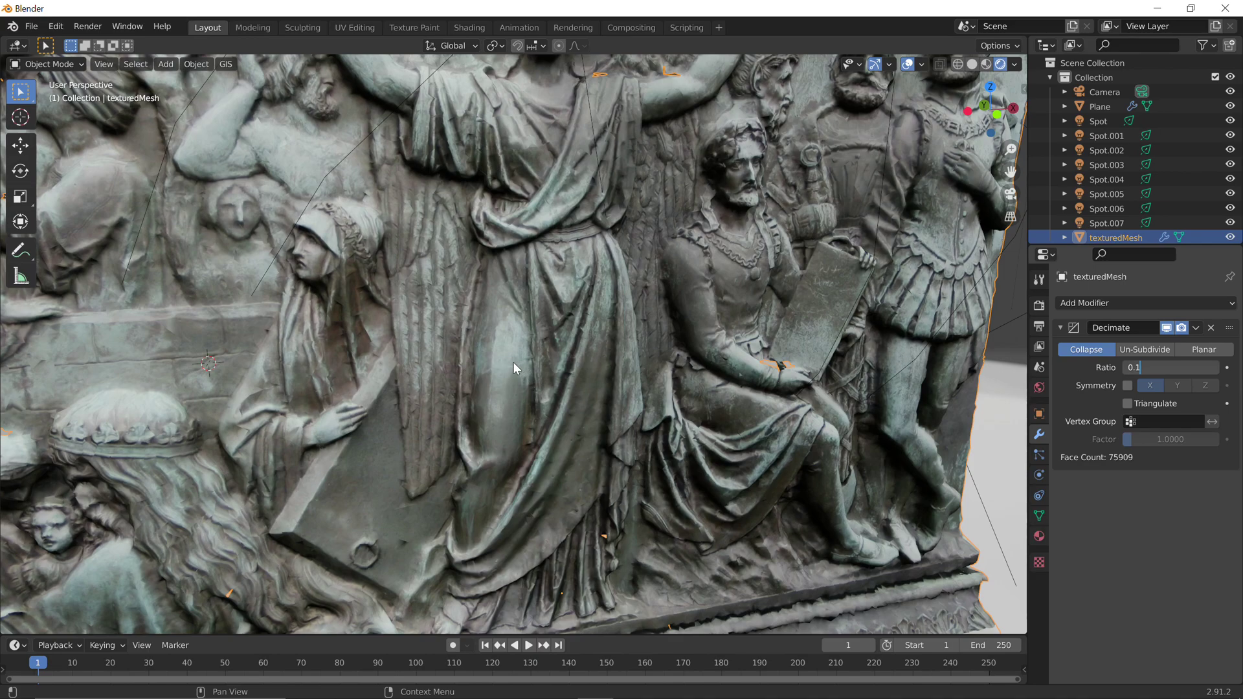
key("Return")
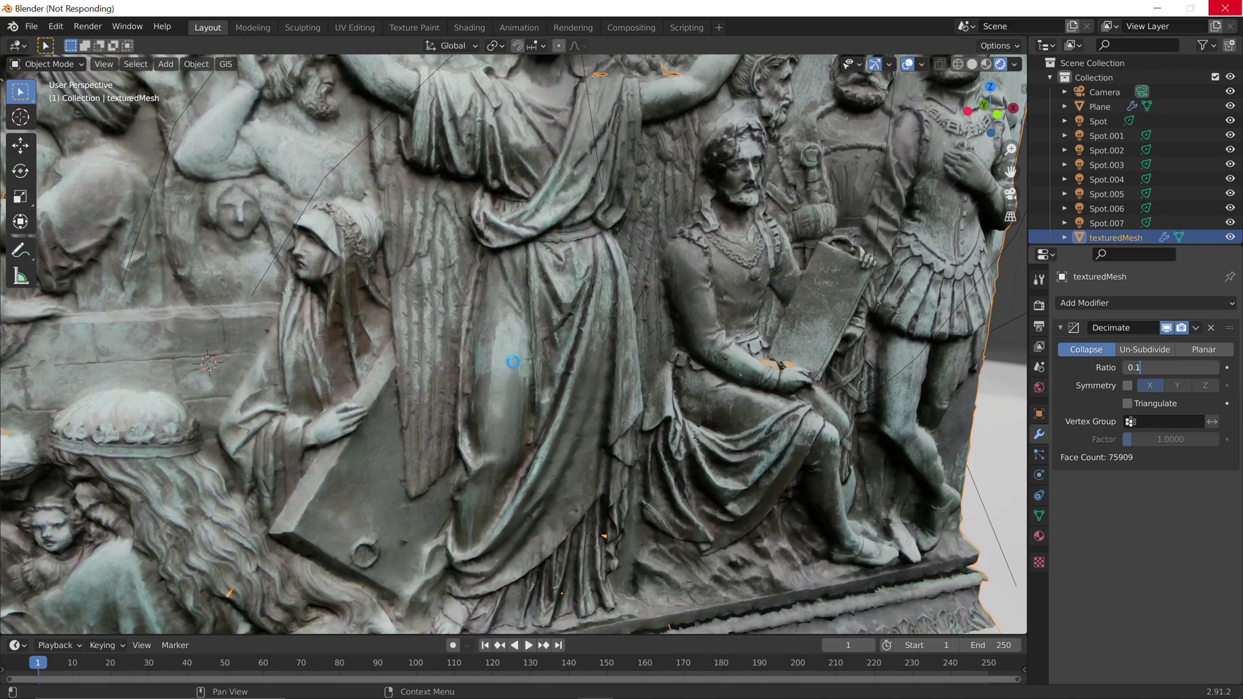
middle_click_drag(513, 362, 523, 340)
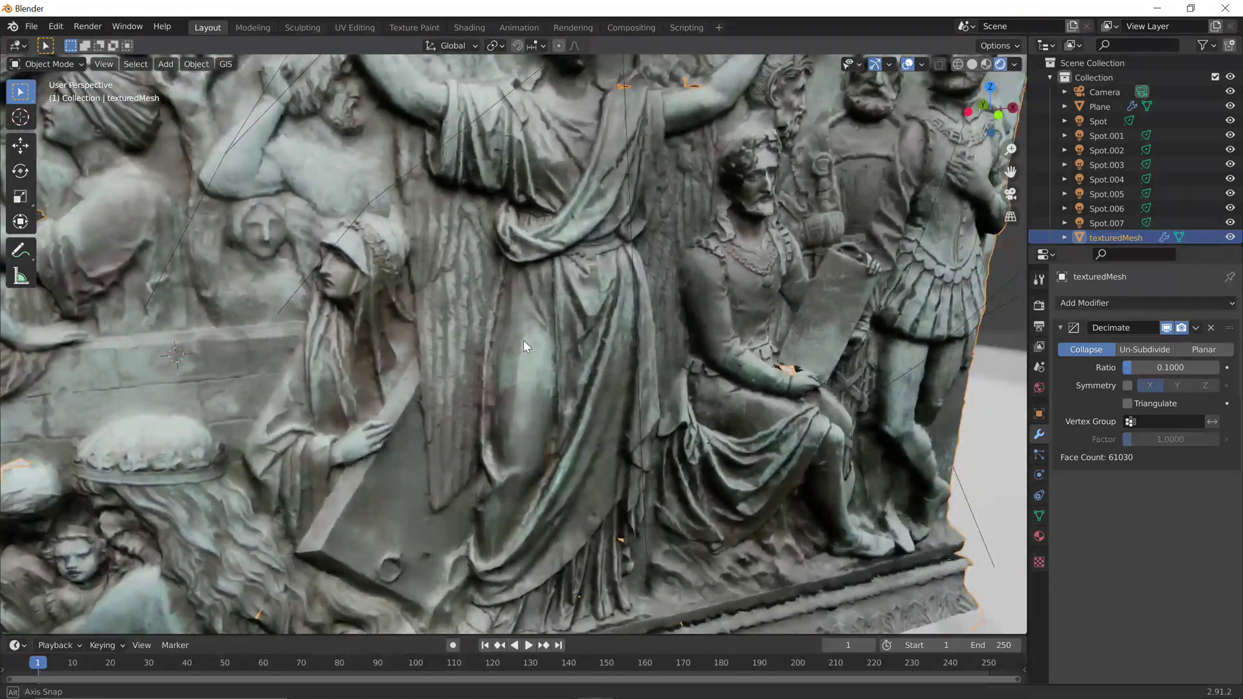
left_click(1196, 329)
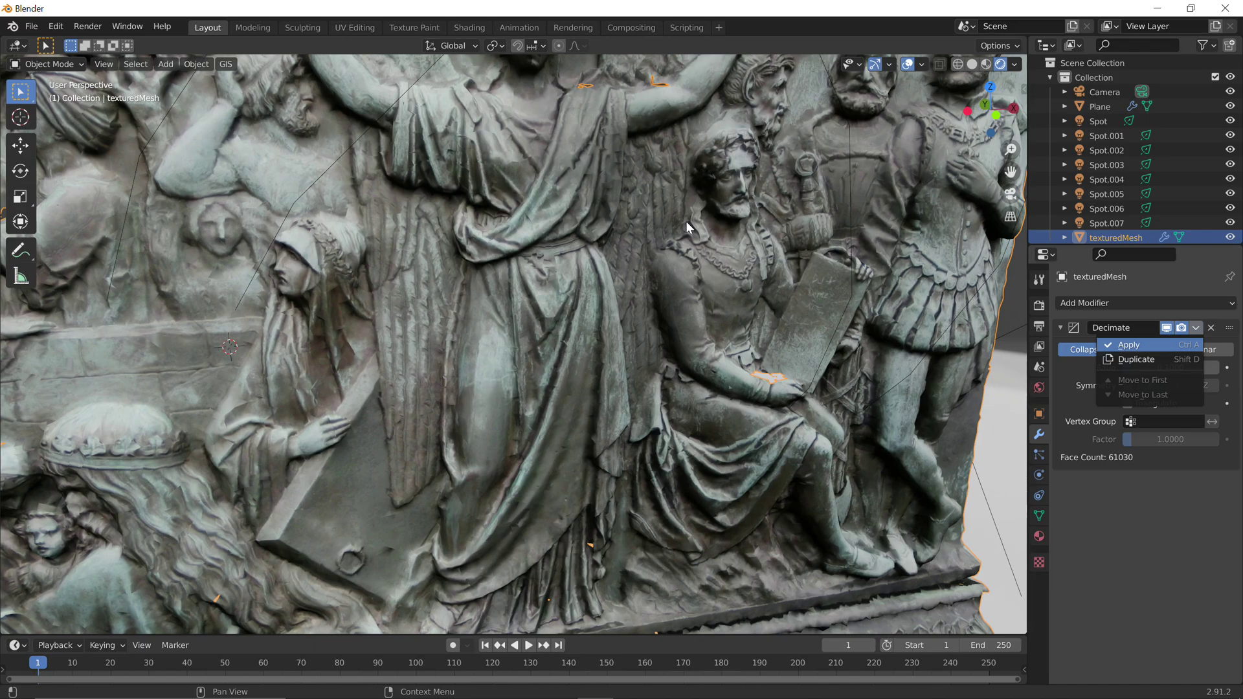
Apply the Decimate modifier and orbit around texturedMesh's reduced wireframe in Edit Mode
key("Return")
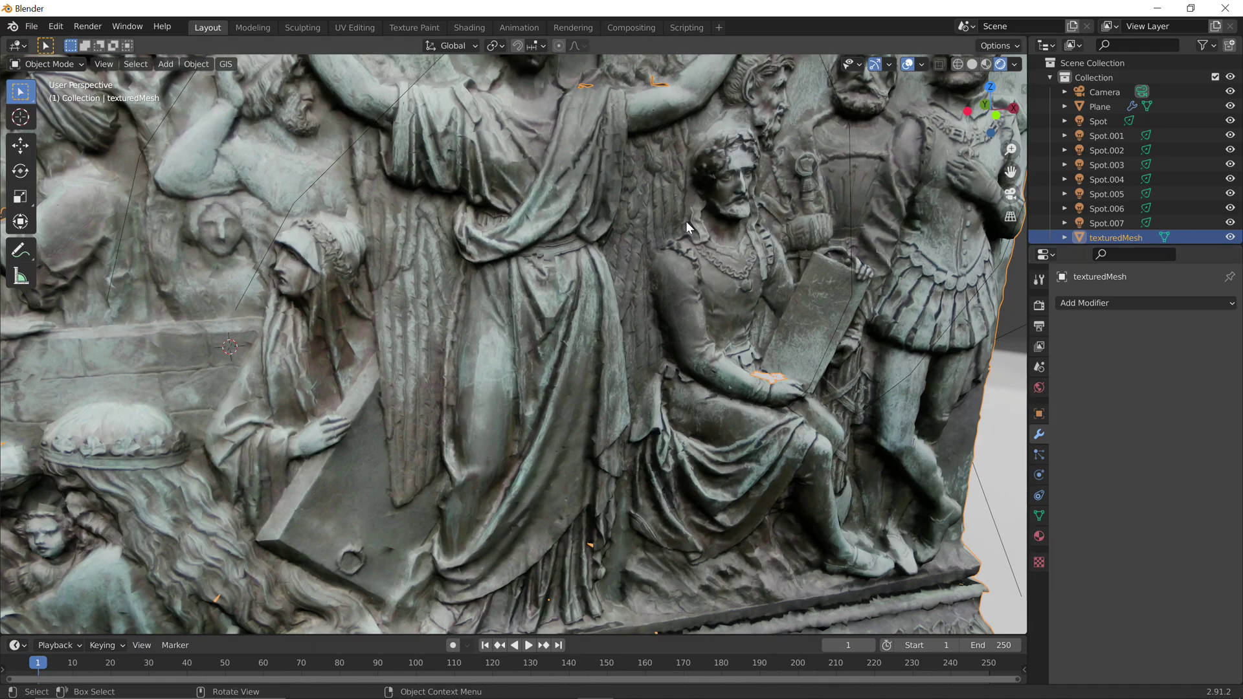
left_click(252, 27)
middle_click_drag(530, 157, 566, 306)
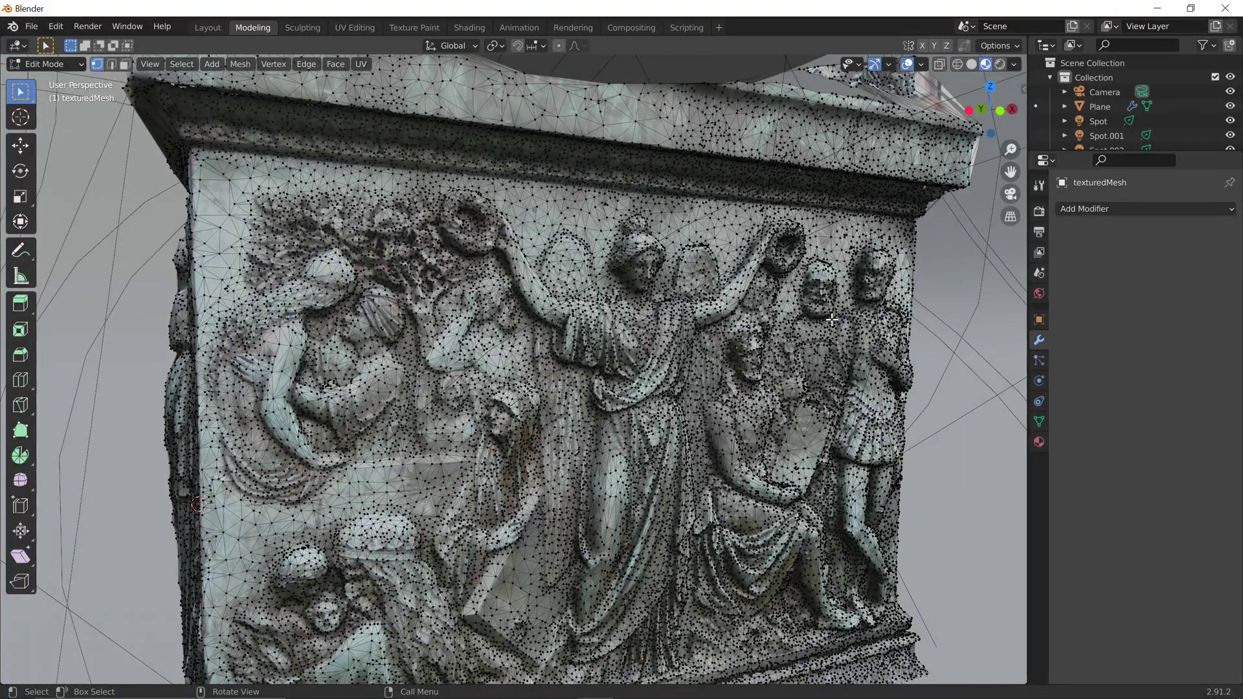
middle_click_drag(736, 327, 583, 292)
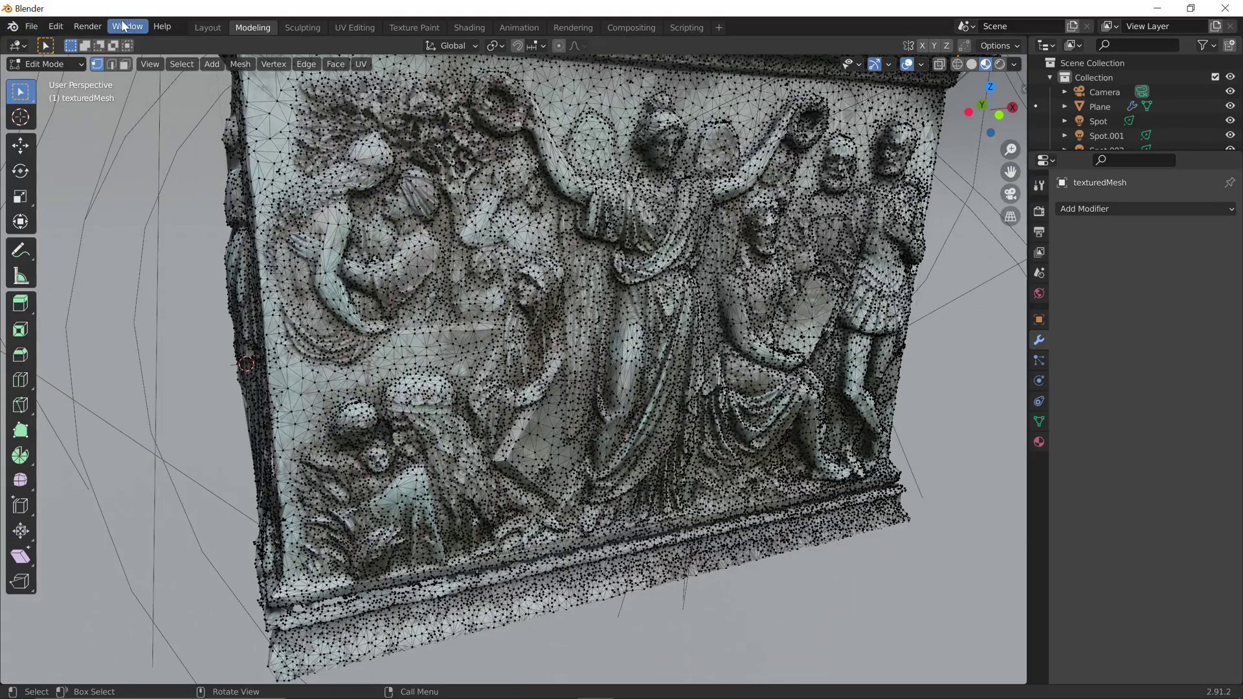
Back in Layout, render the decimated relief with Cycles at 128 samples with OpenImageDenoise
left_click(211, 21)
scroll(561, 250, "down", 6)
scroll(576, 240, "down", 2)
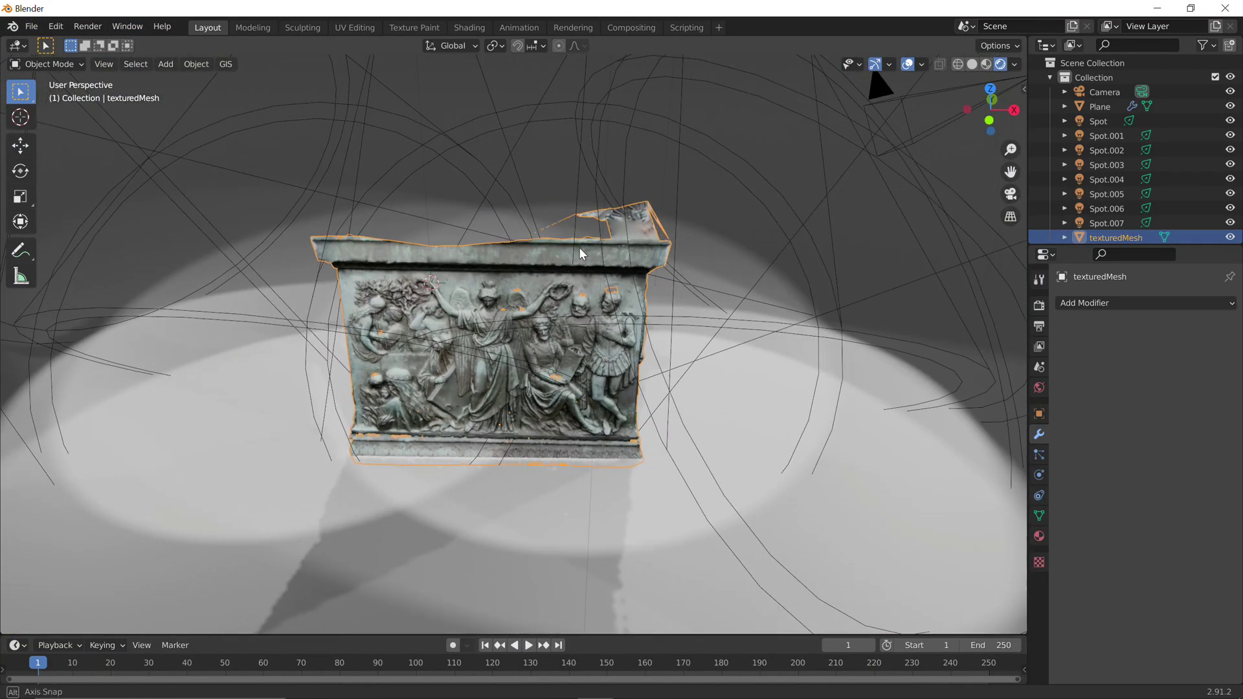
scroll(543, 316, "up", 4)
key("F12")
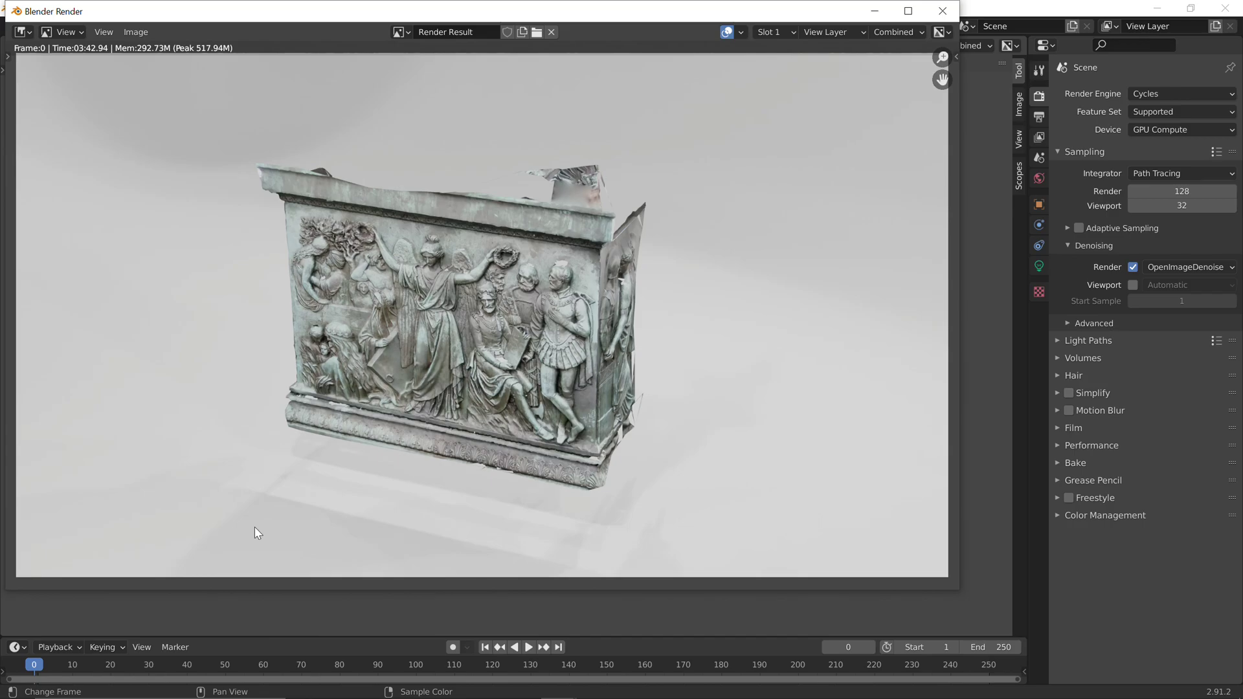
scroll(516, 369, "up", 5)
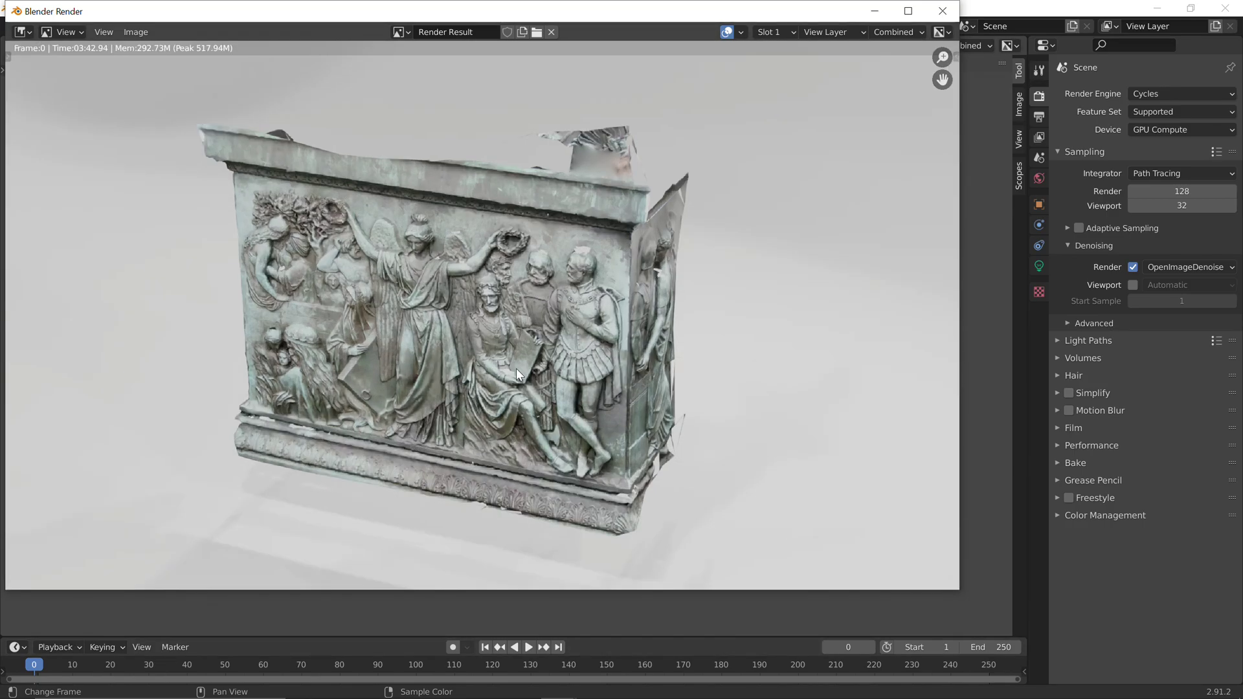
scroll(516, 368, "down", 3)
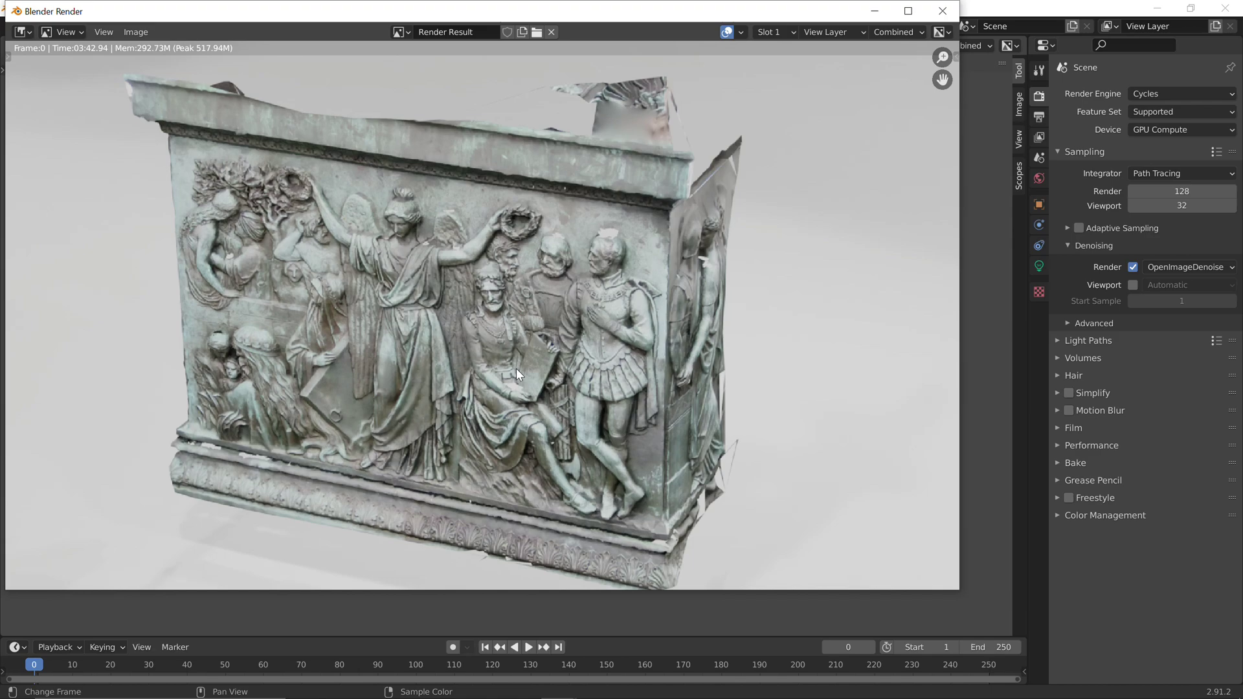